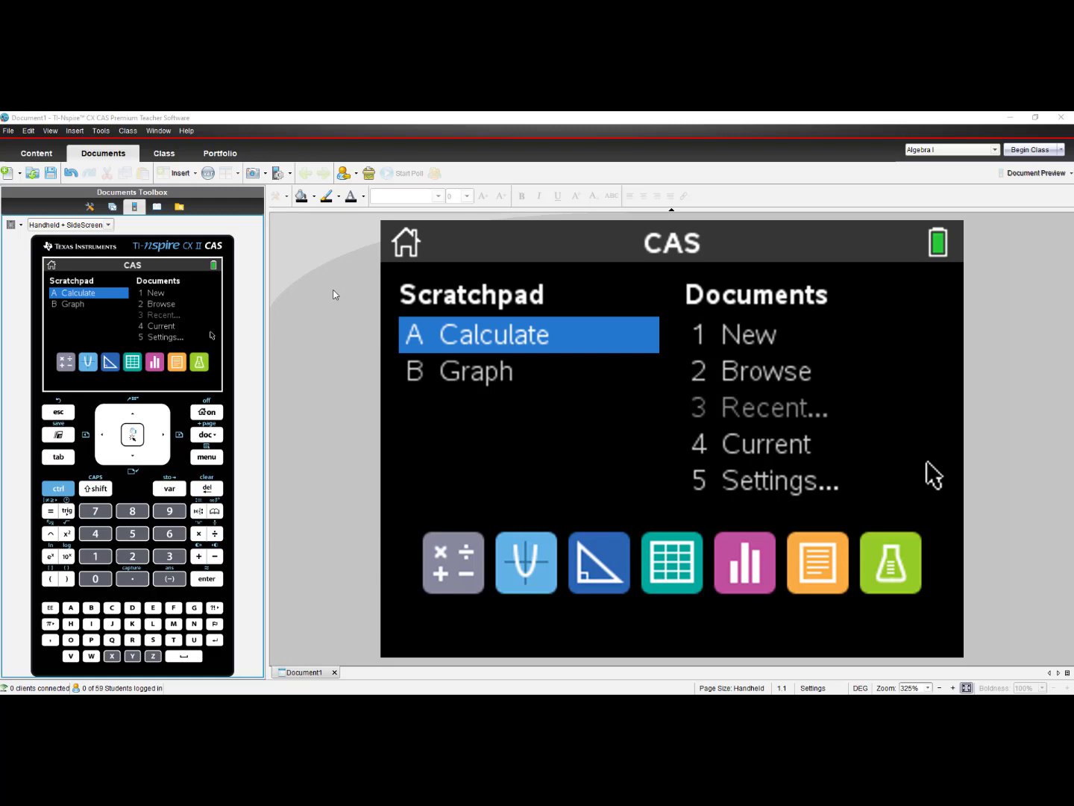
Start a new document with a Calculator page and insert the Algebra Expand command.
{"action": "left_click", "coordinate": [91, 557]}
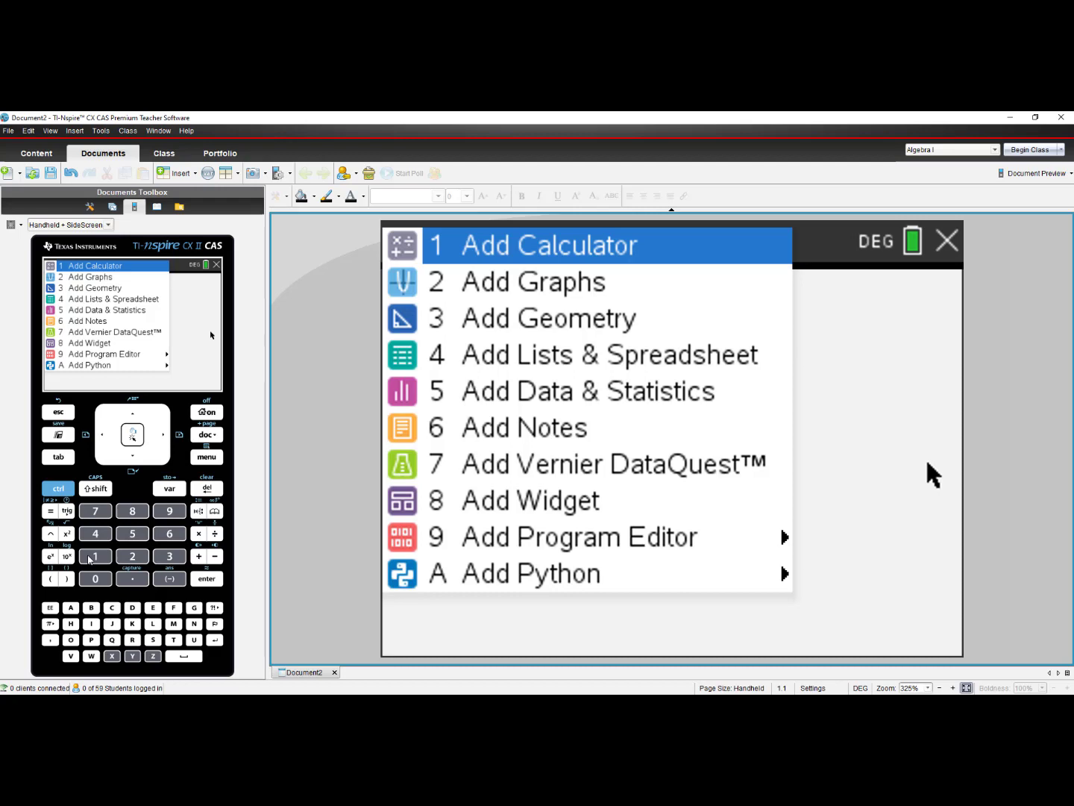
{"action": "left_click", "coordinate": [91, 557]}
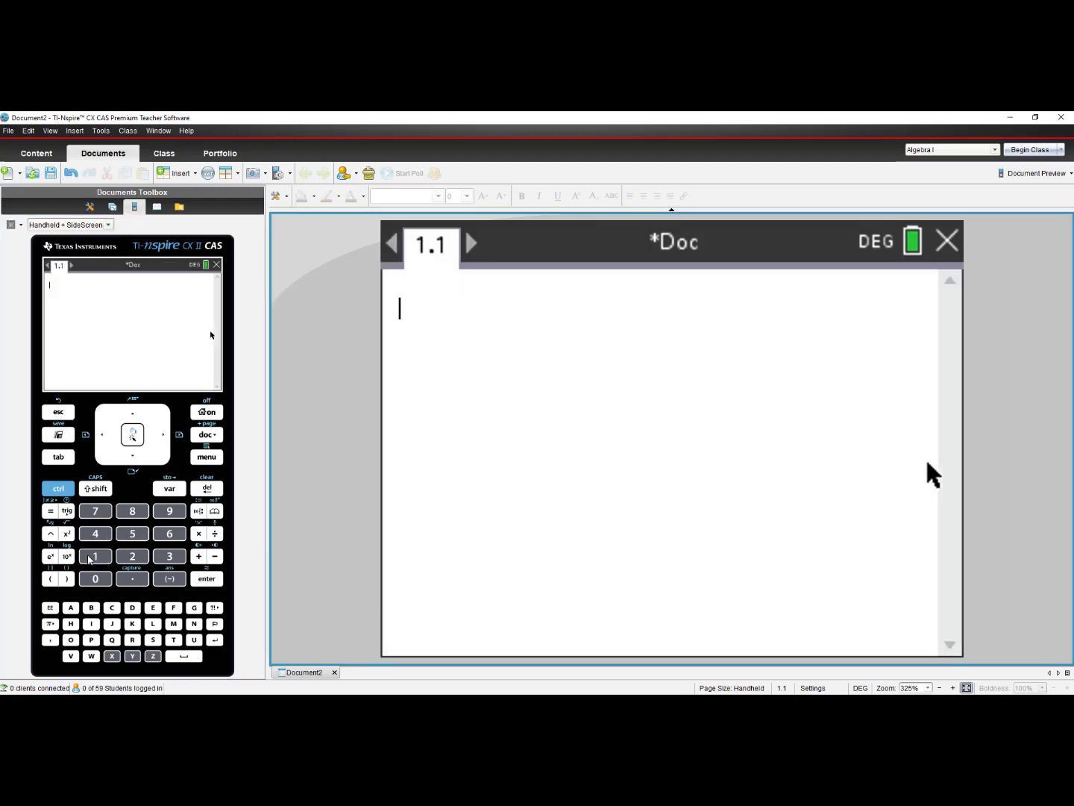
{"action": "left_click", "coordinate": [206, 458]}
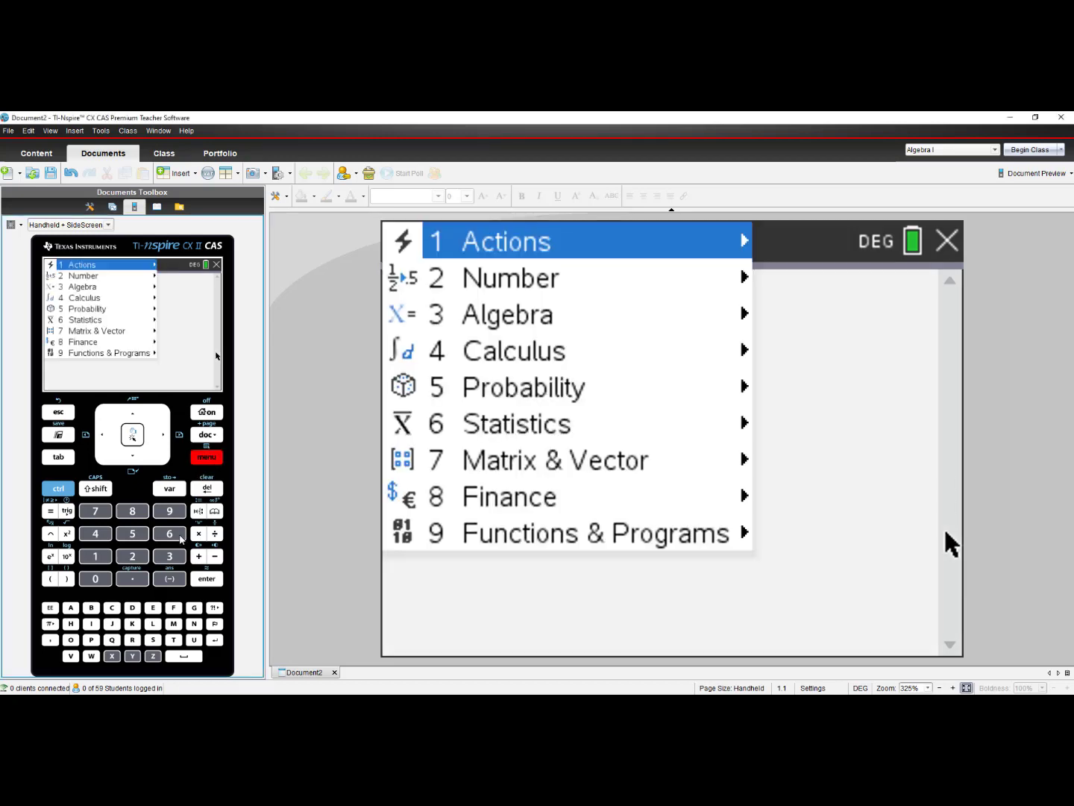
{"action": "left_click", "coordinate": [178, 558]}
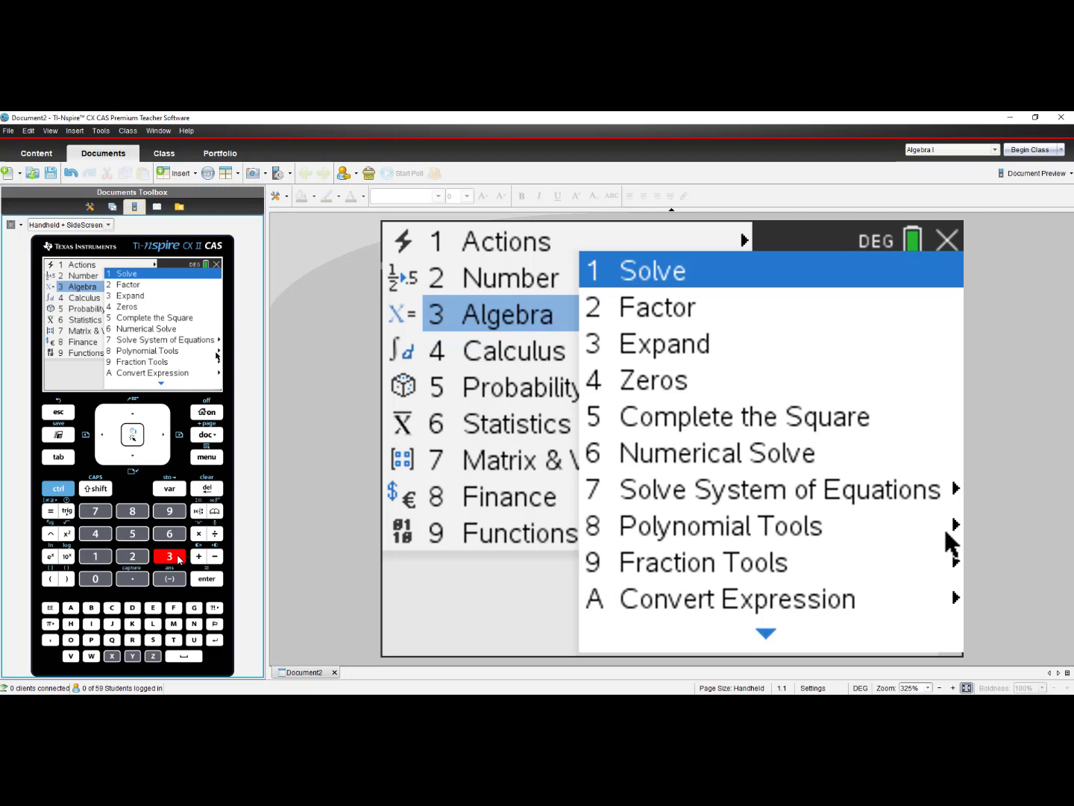
{"action": "left_click", "coordinate": [132, 459]}
{"action": "left_click", "coordinate": [131, 459]}
{"action": "left_click", "coordinate": [131, 459]}
{"action": "left_click", "coordinate": [131, 459]}
{"action": "left_click", "coordinate": [130, 459]}
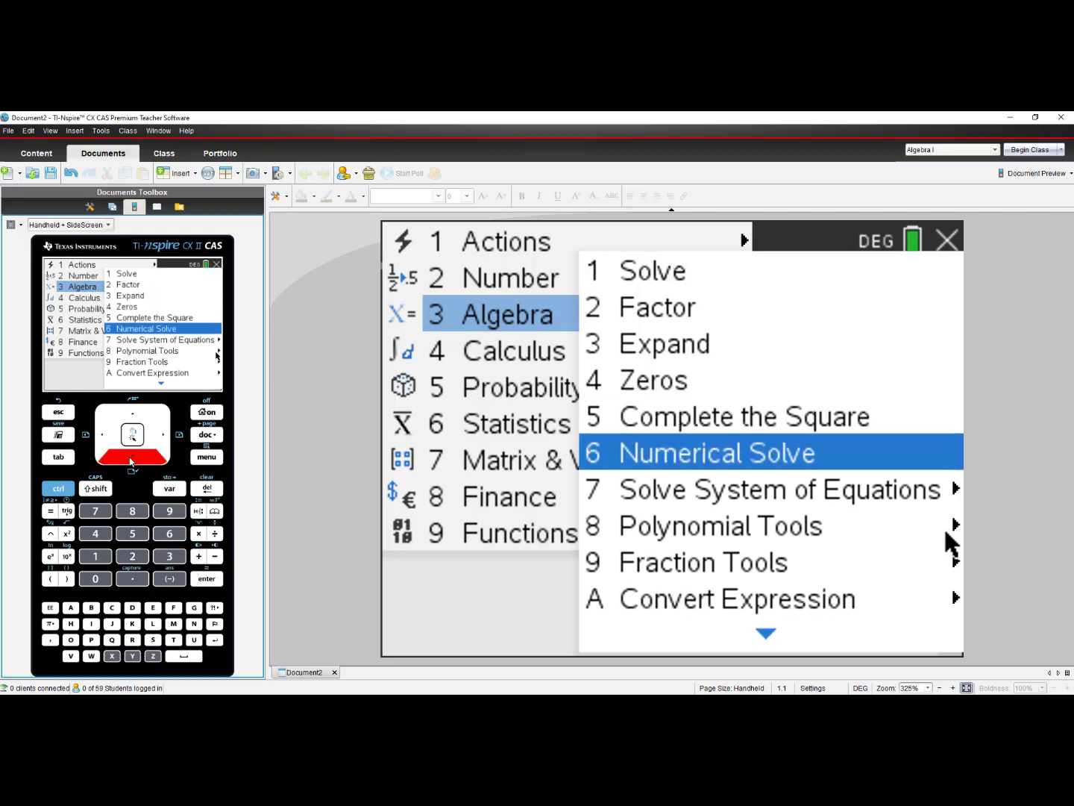
{"action": "left_click", "coordinate": [130, 459]}
{"action": "left_click", "coordinate": [131, 459]}
{"action": "left_click", "coordinate": [131, 459]}
{"action": "left_click", "coordinate": [130, 459]}
{"action": "left_click", "coordinate": [131, 459]}
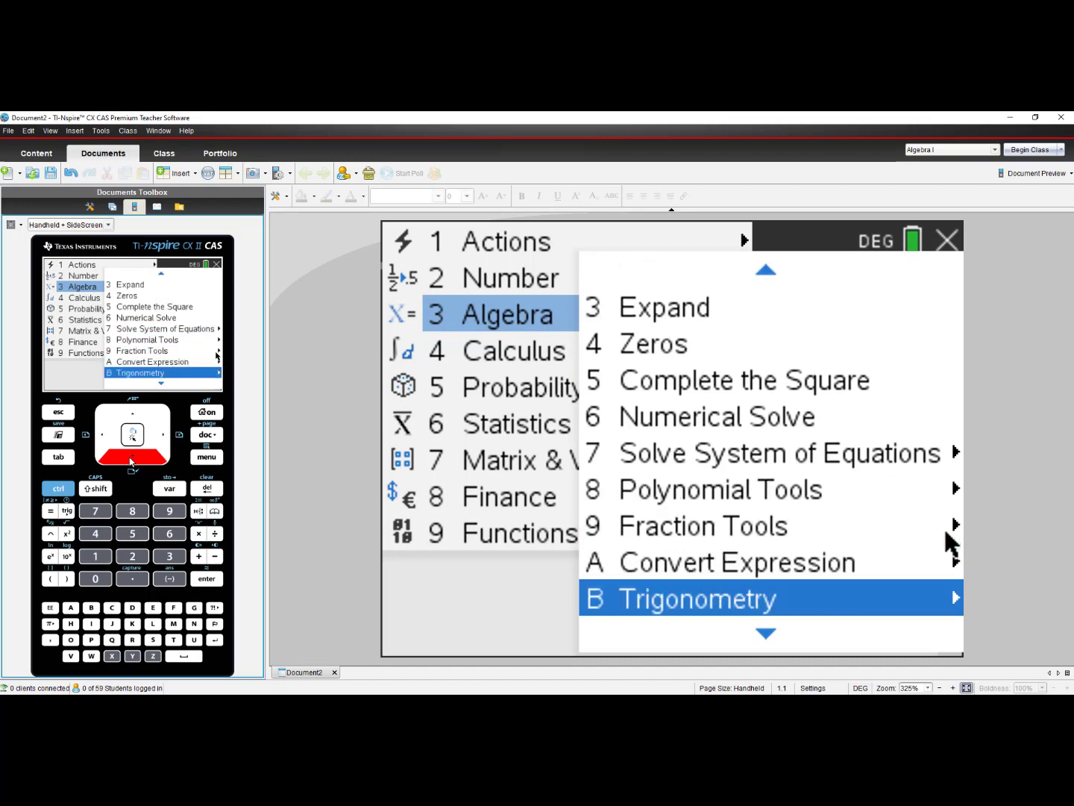
{"action": "left_click", "coordinate": [131, 459]}
{"action": "left_click", "coordinate": [131, 459]}
{"action": "left_click", "coordinate": [130, 459]}
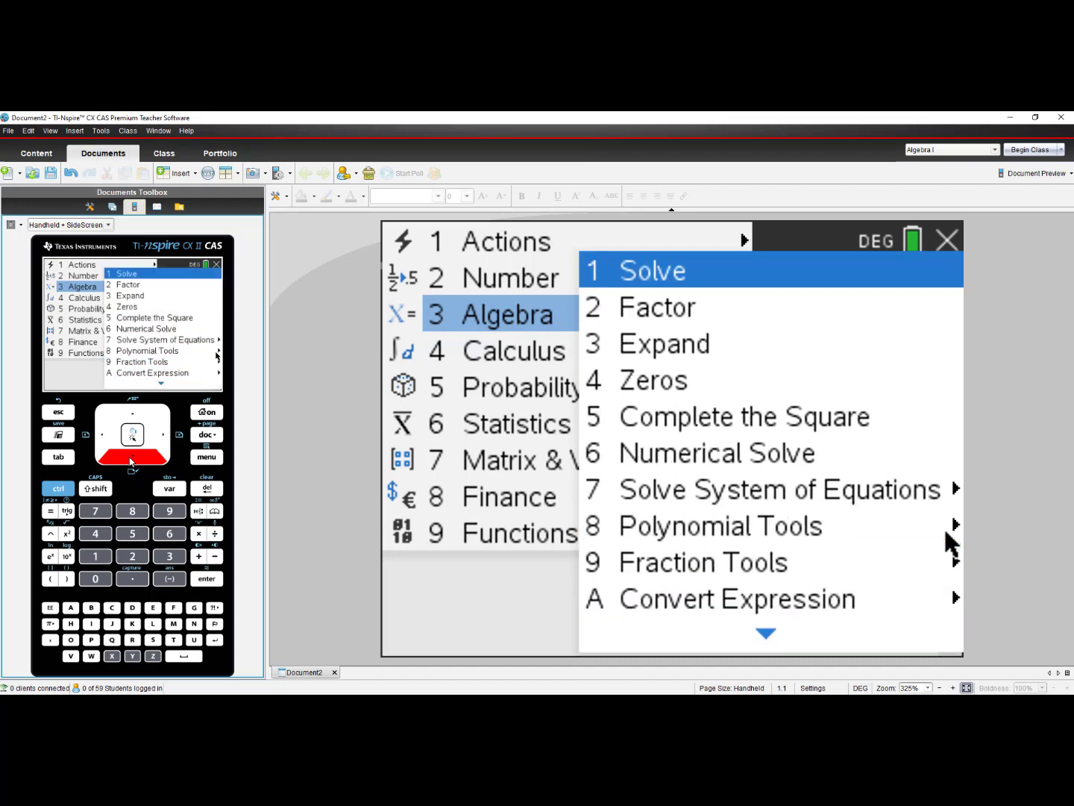
{"action": "left_click", "coordinate": [131, 459]}
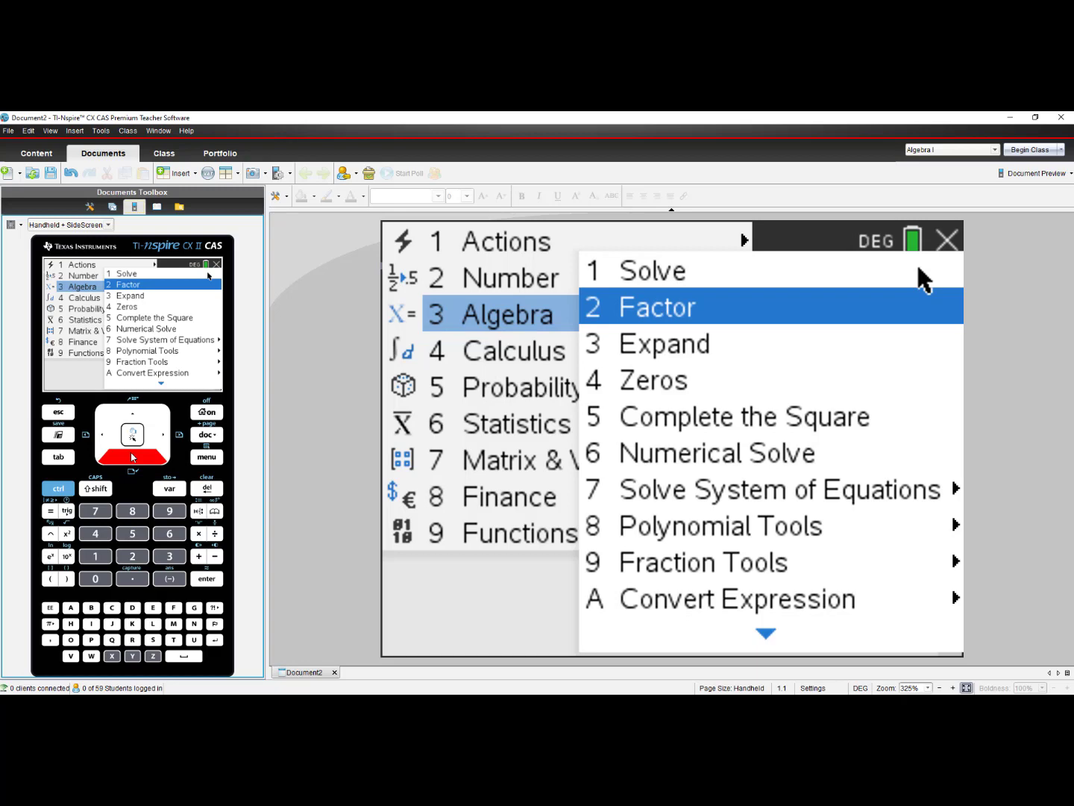
{"action": "left_click", "coordinate": [132, 459]}
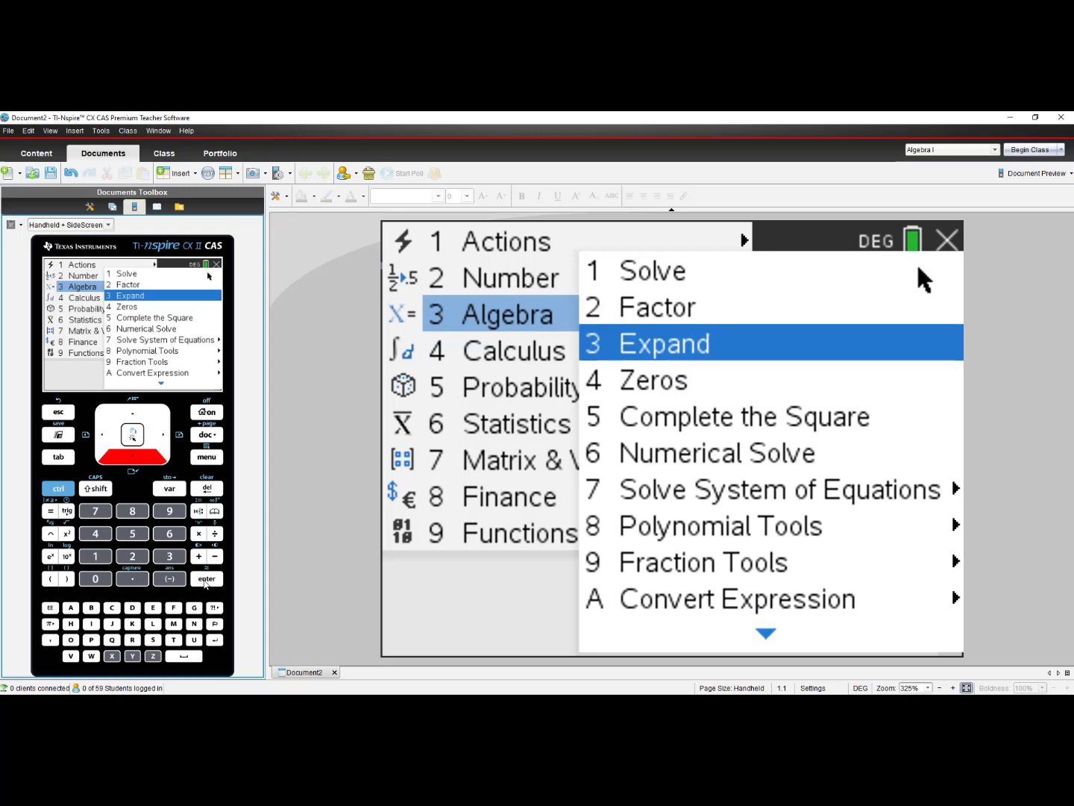
{"action": "left_click", "coordinate": [205, 581]}
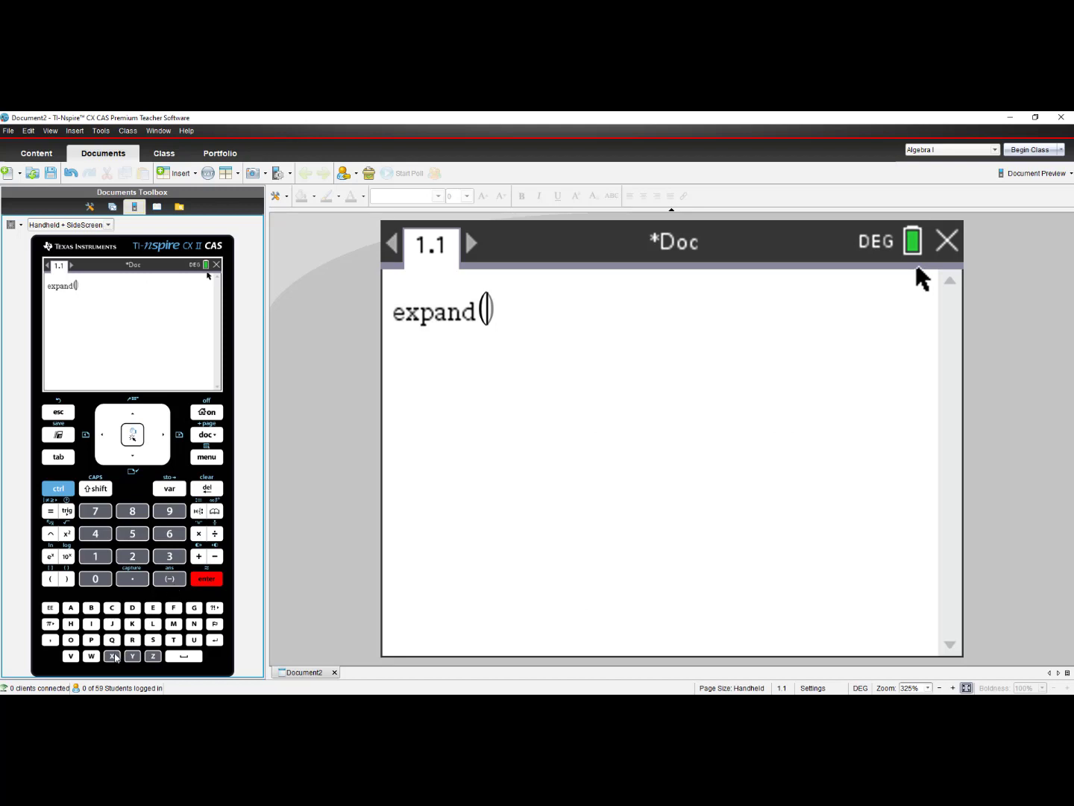
Enter (x+3)^5 inside expand and evaluate it to x^5+15x^4+90x^3+270x^2+405x+243.
{"action": "left_click", "coordinate": [113, 657]}
{"action": "left_click", "coordinate": [50, 578]}
{"action": "left_click", "coordinate": [112, 656]}
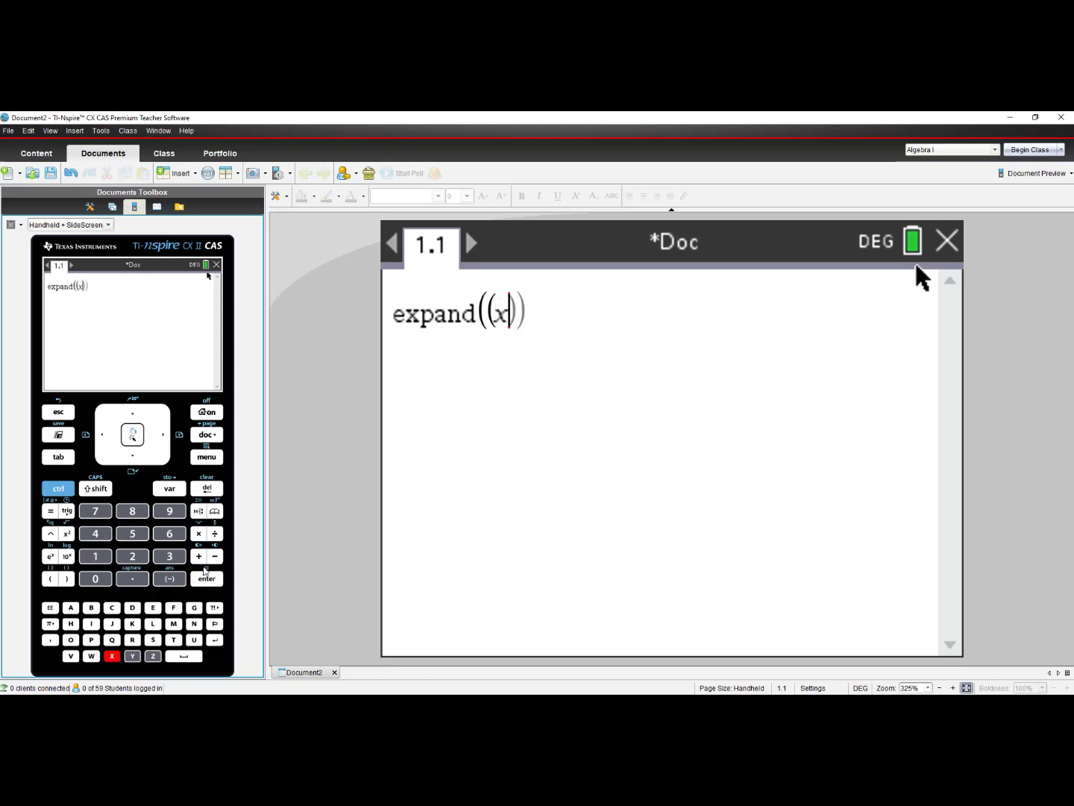
{"action": "left_click", "coordinate": [198, 557]}
{"action": "left_click", "coordinate": [166, 558]}
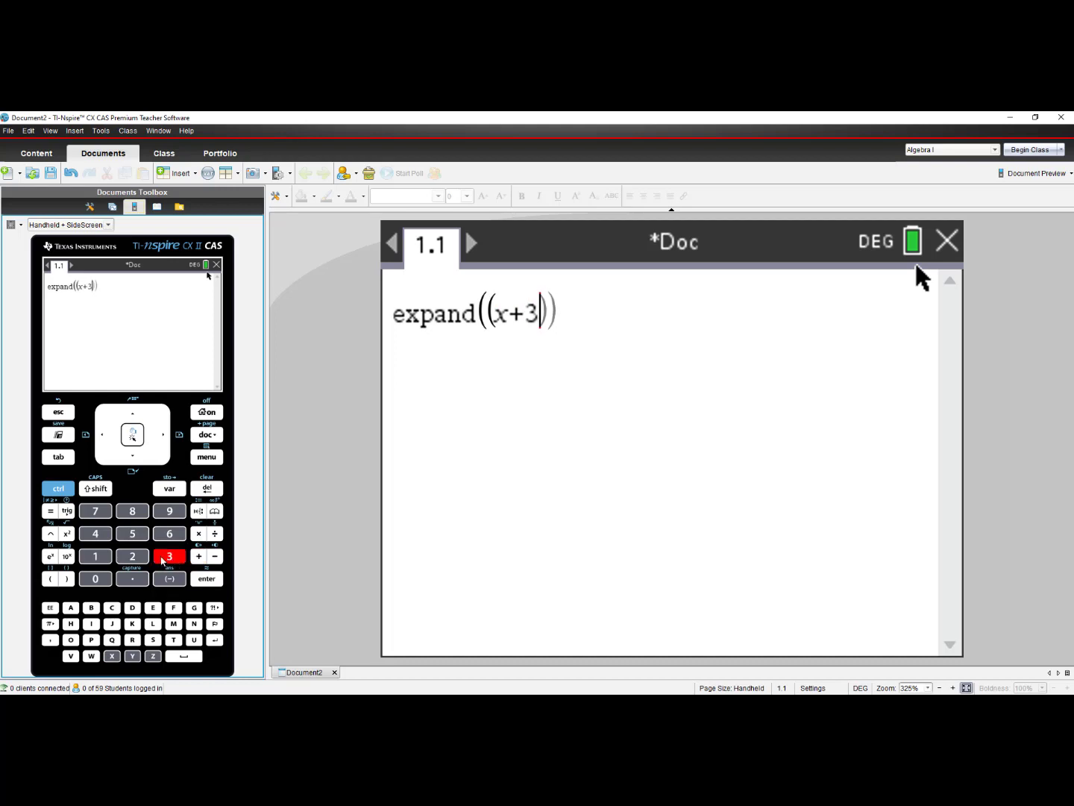
{"action": "left_click", "coordinate": [68, 579]}
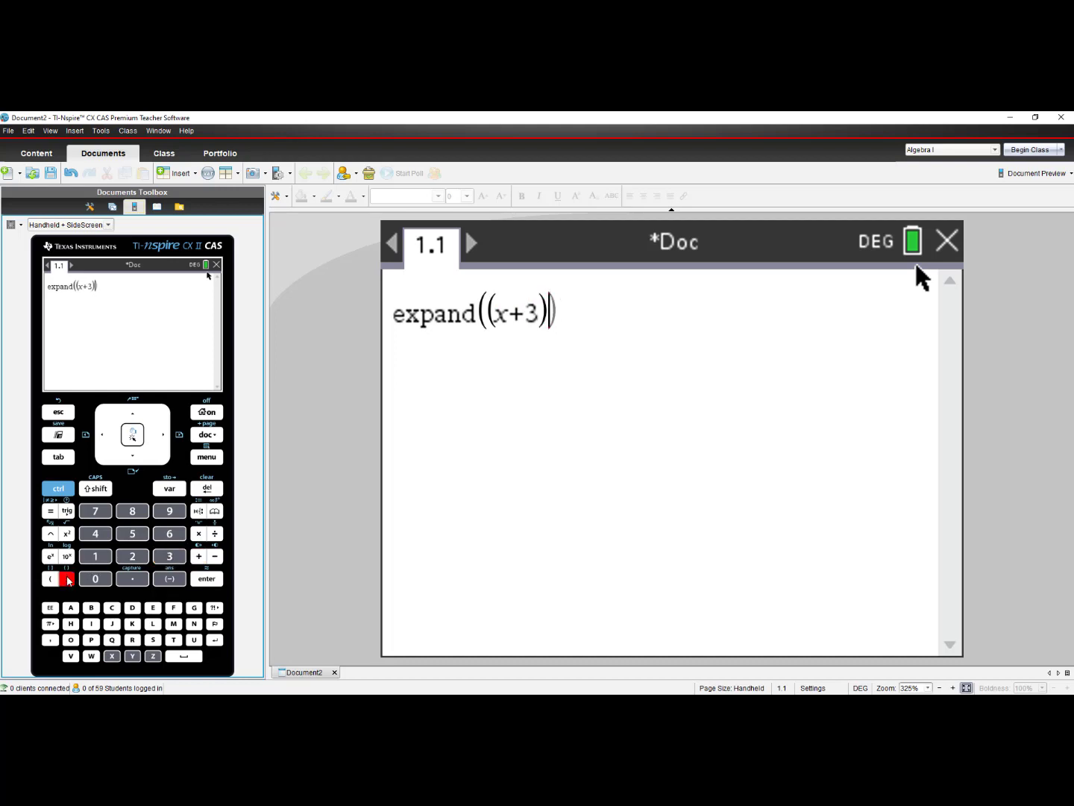
{"action": "left_click", "coordinate": [50, 534]}
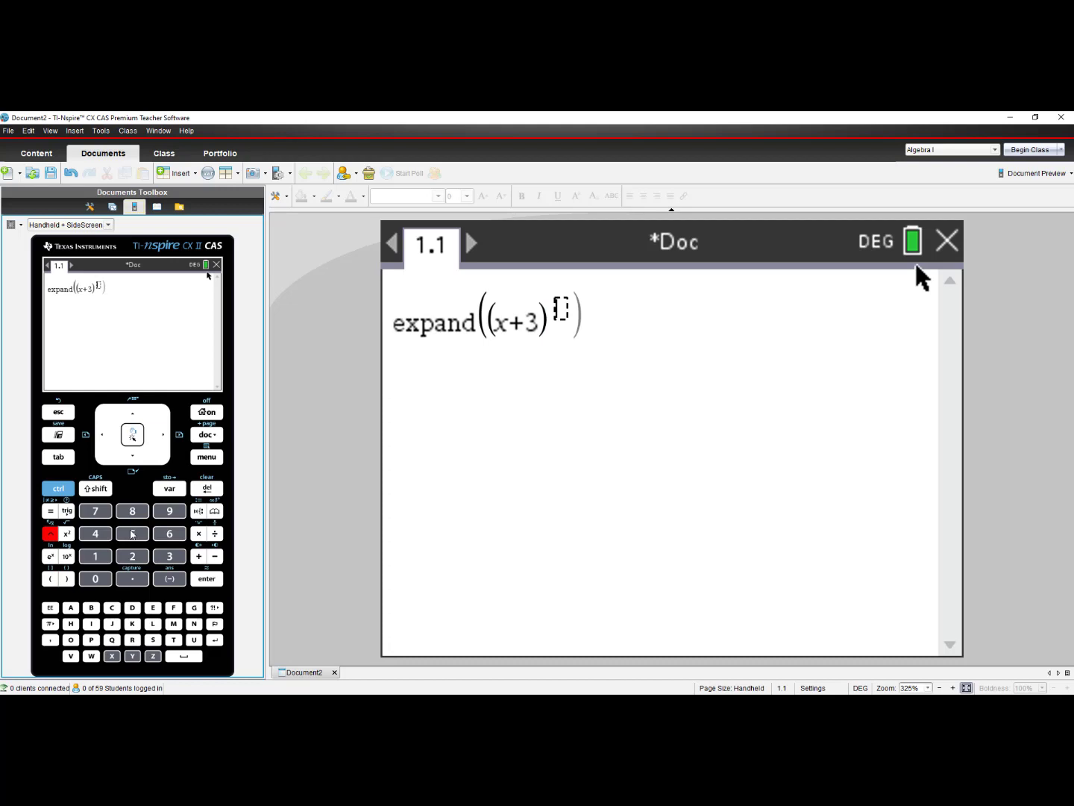
{"action": "left_click", "coordinate": [132, 533]}
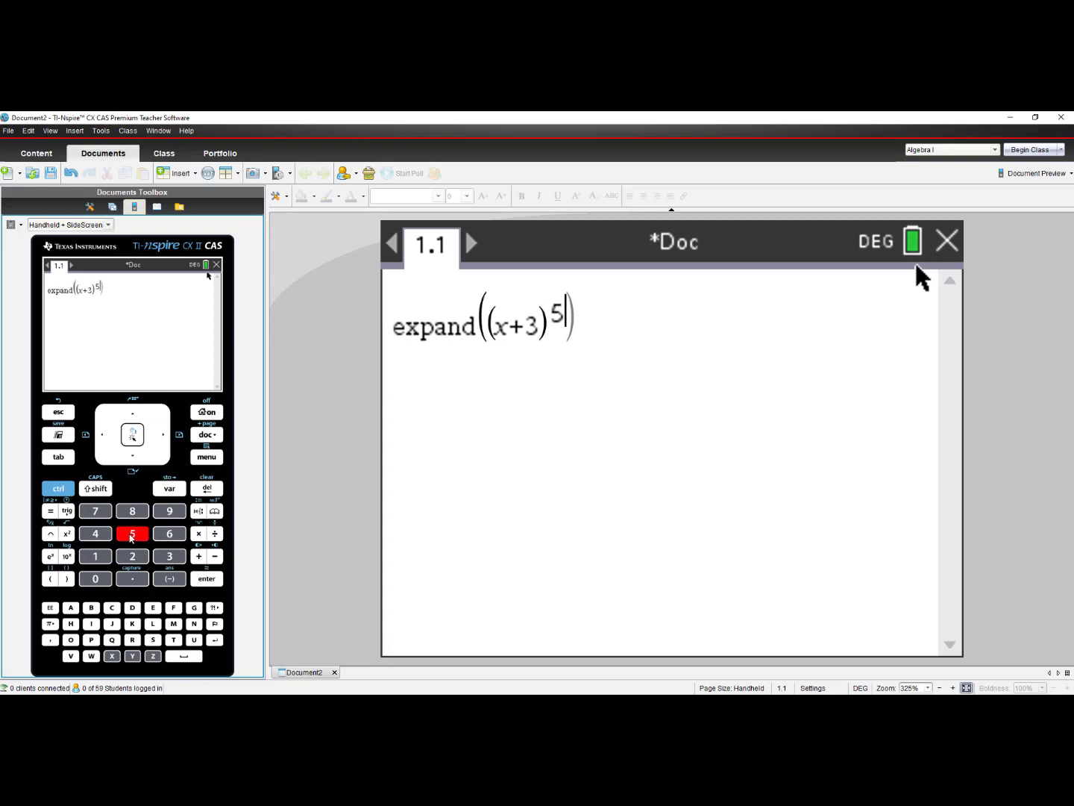
{"action": "left_click", "coordinate": [209, 581]}
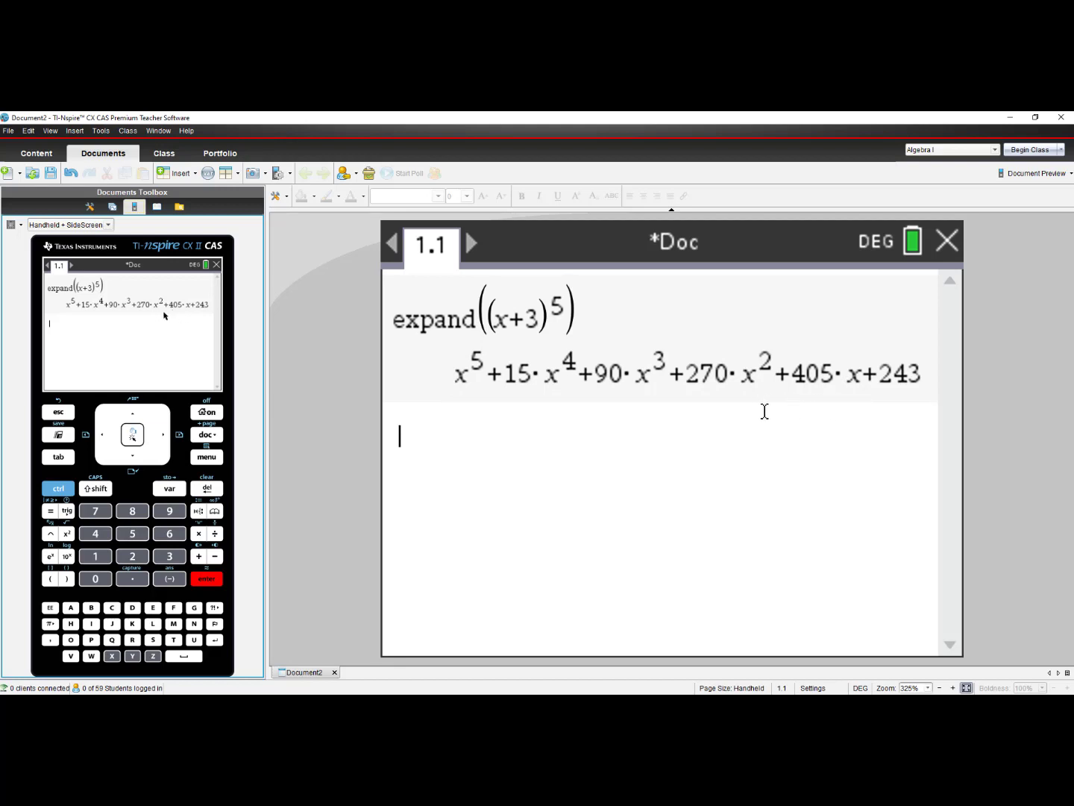
Insert Algebra Factor, enter x^2-5x-6, and evaluate it to (x-6)·(x+1).
{"action": "left_click", "coordinate": [201, 457]}
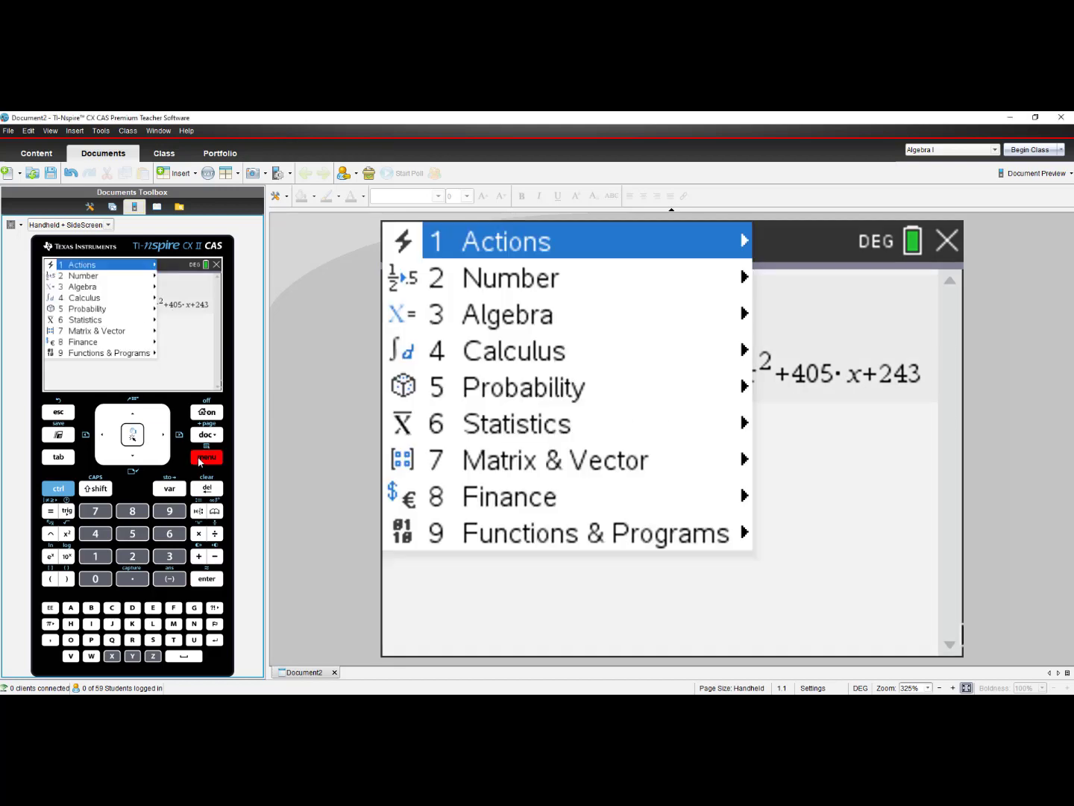
{"action": "left_click", "coordinate": [170, 556]}
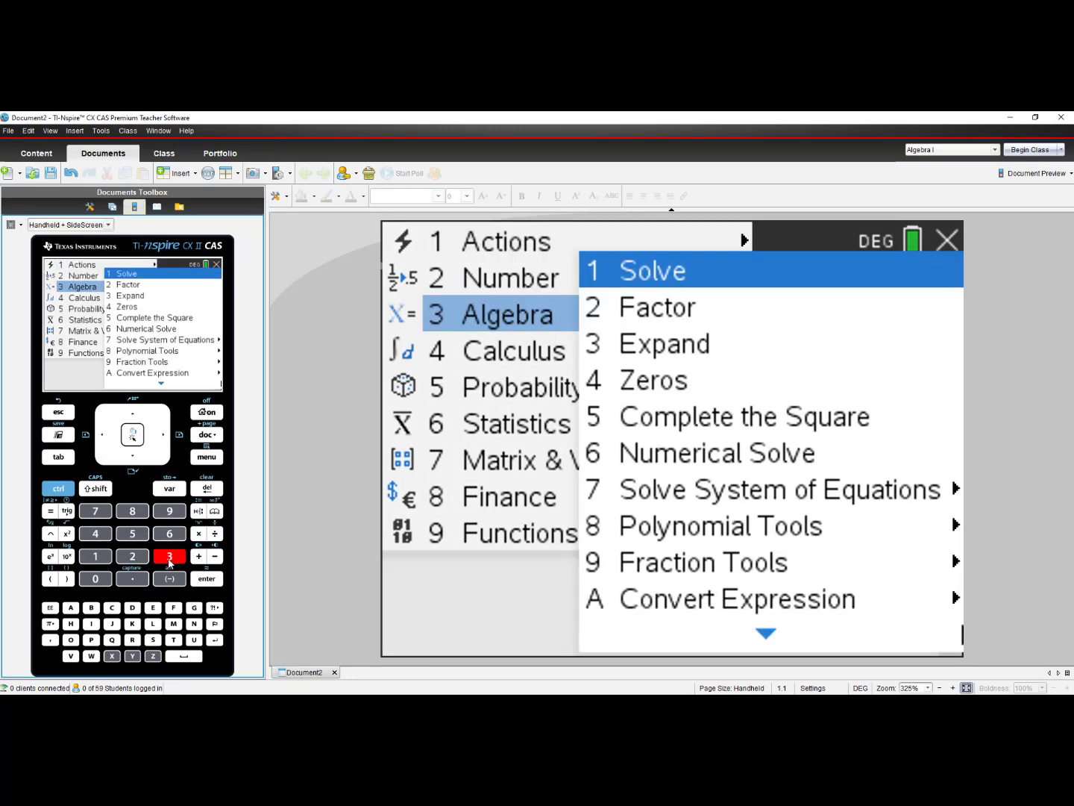
{"action": "left_click", "coordinate": [127, 455]}
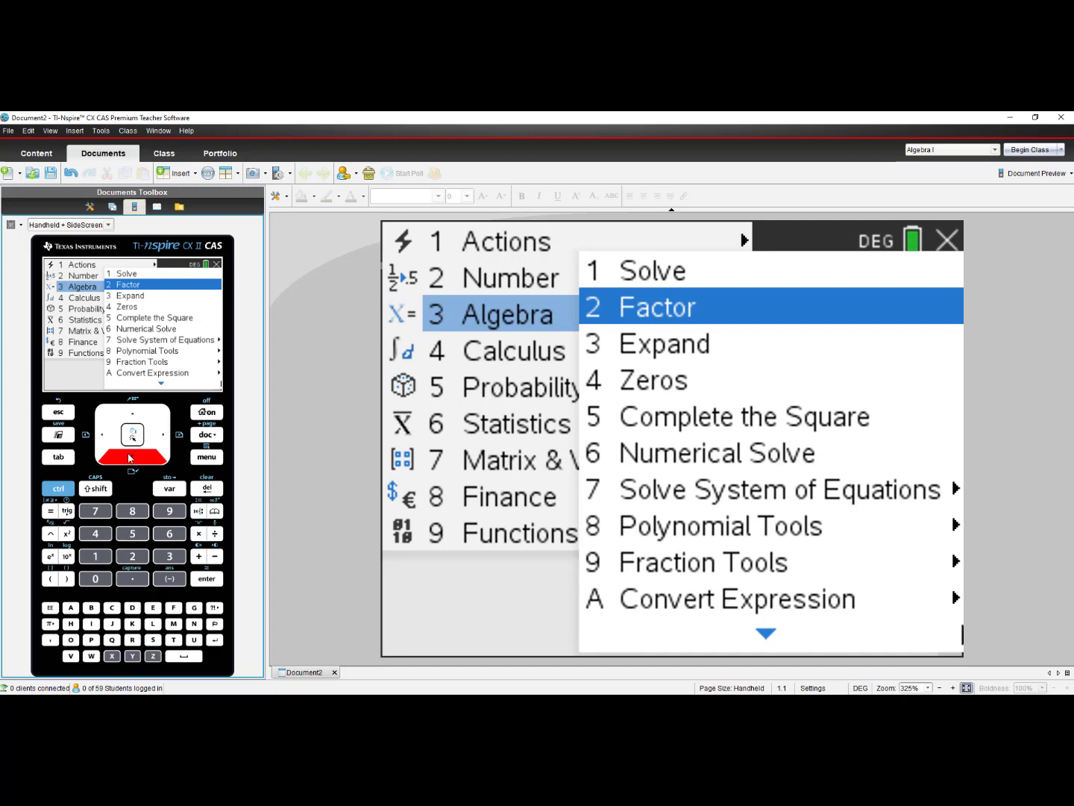
{"action": "left_click", "coordinate": [208, 579]}
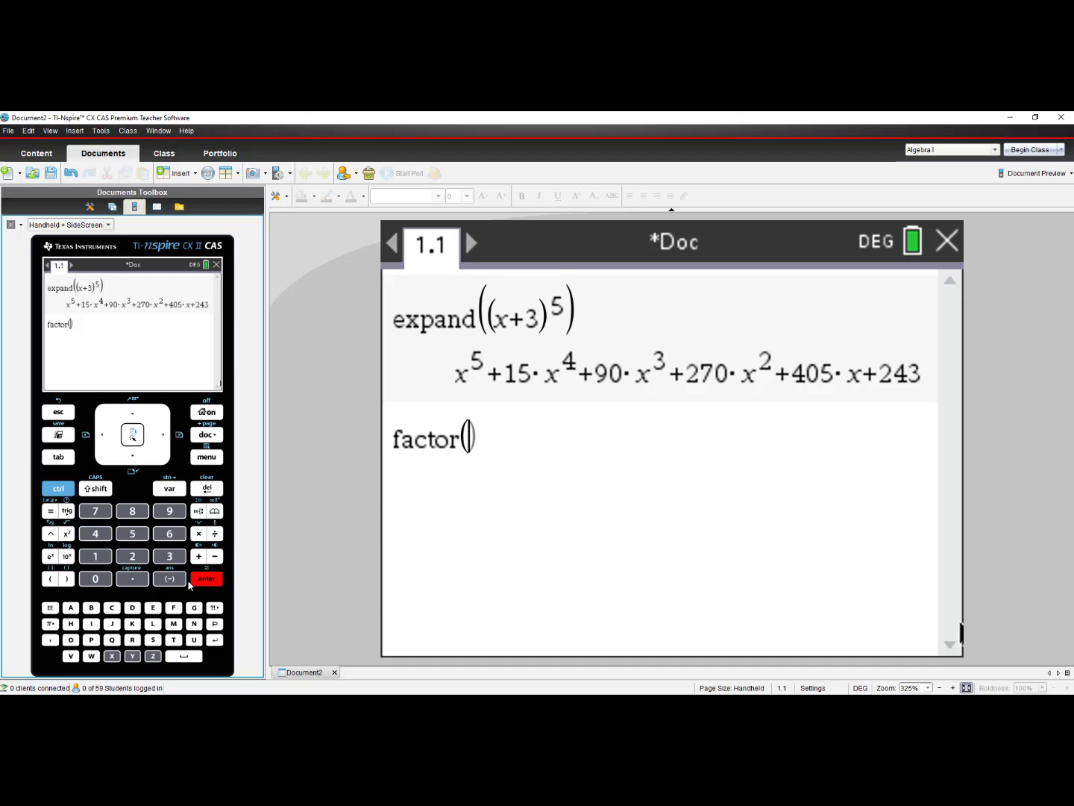
{"action": "left_click", "coordinate": [111, 656]}
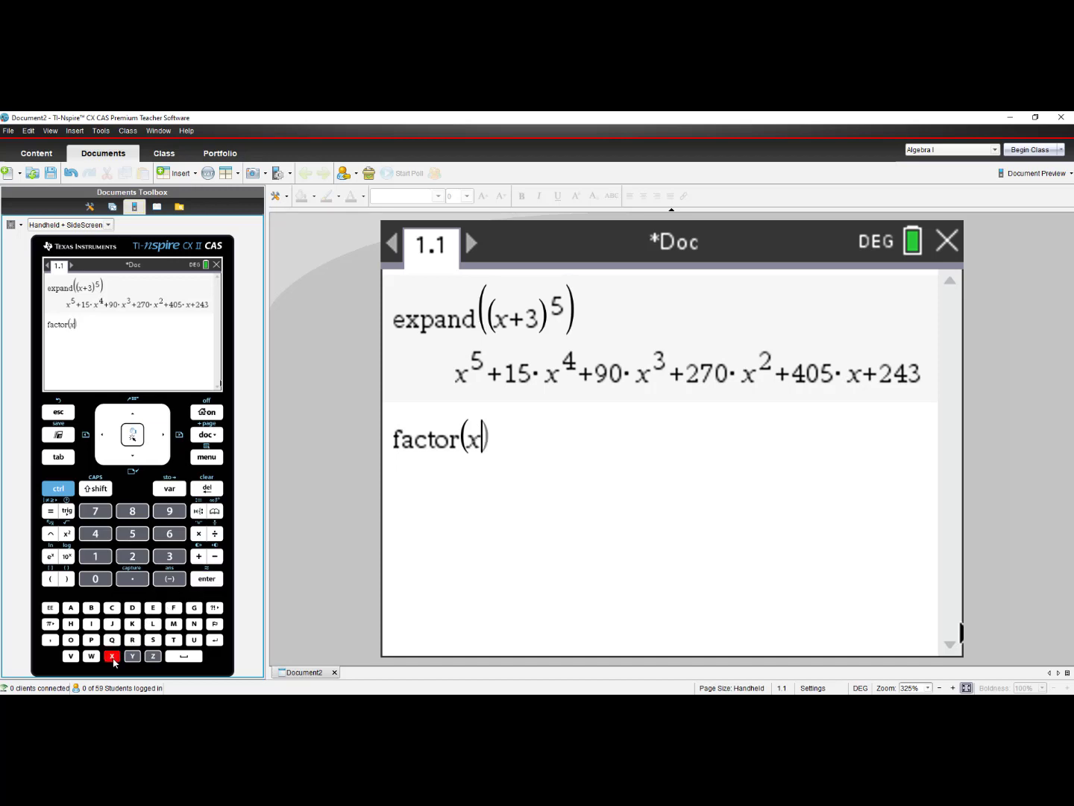
{"action": "left_click", "coordinate": [70, 533]}
{"action": "left_click", "coordinate": [215, 555]}
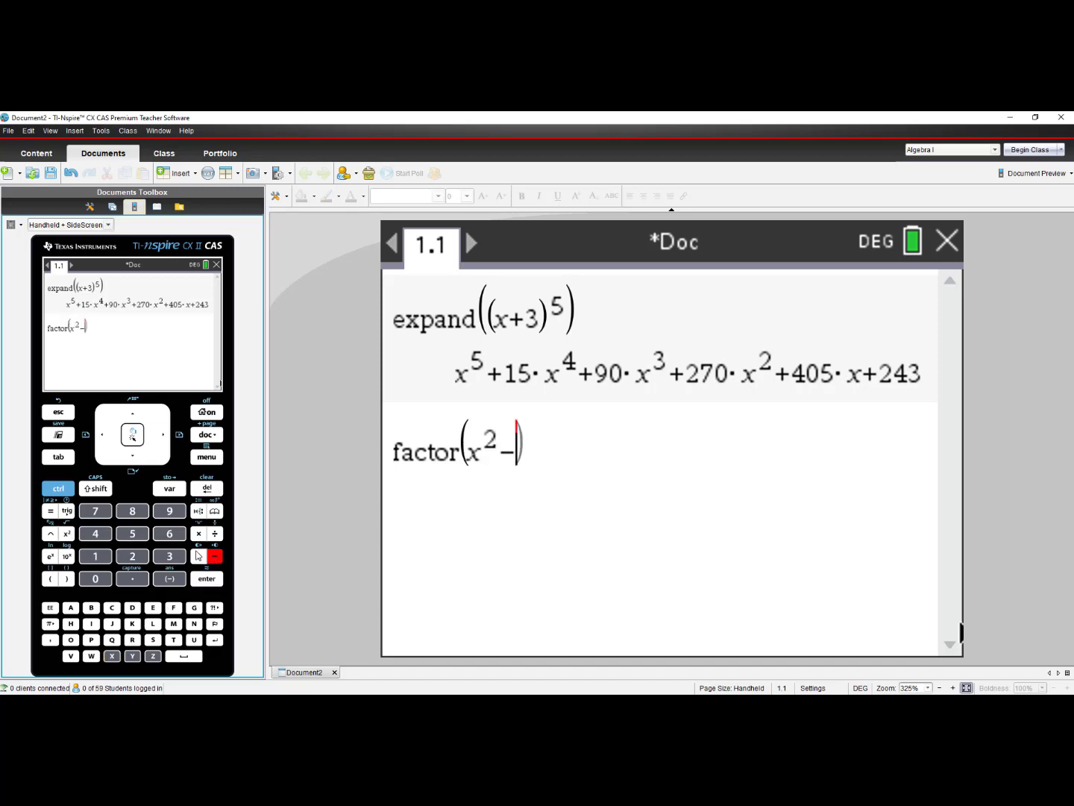
{"action": "left_click", "coordinate": [135, 534]}
{"action": "left_click", "coordinate": [113, 656]}
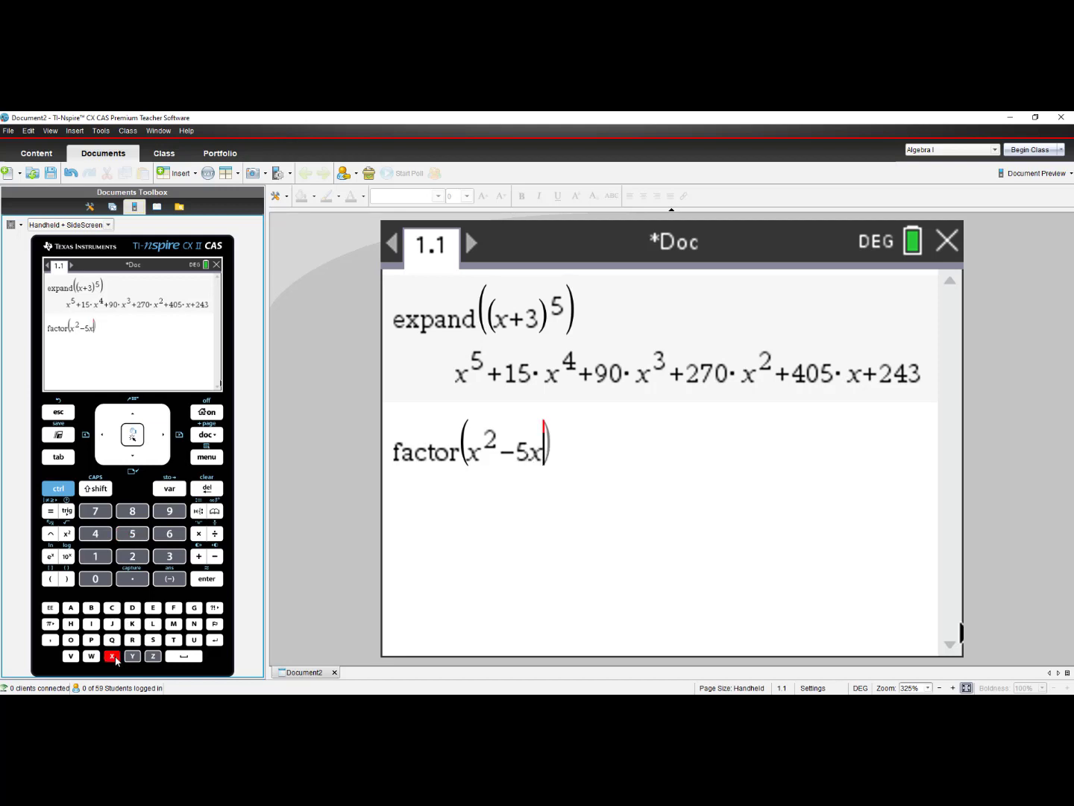
{"action": "left_click", "coordinate": [215, 556]}
{"action": "left_click", "coordinate": [171, 534]}
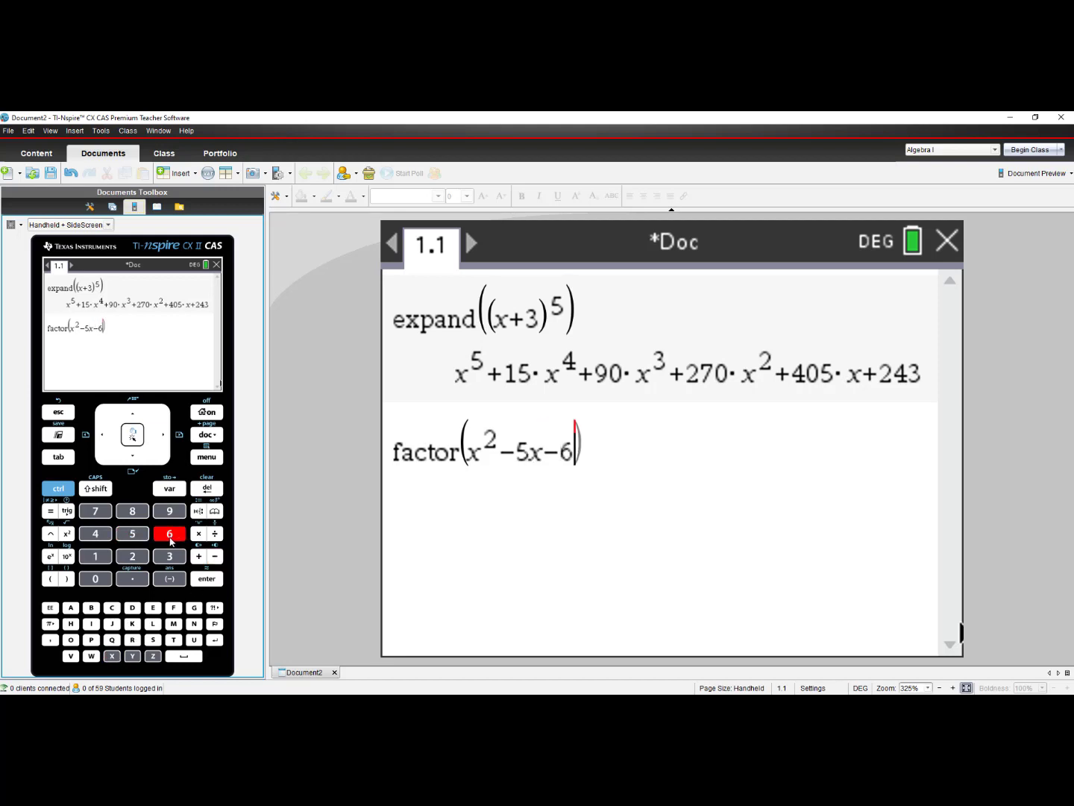
{"action": "left_click", "coordinate": [208, 580]}
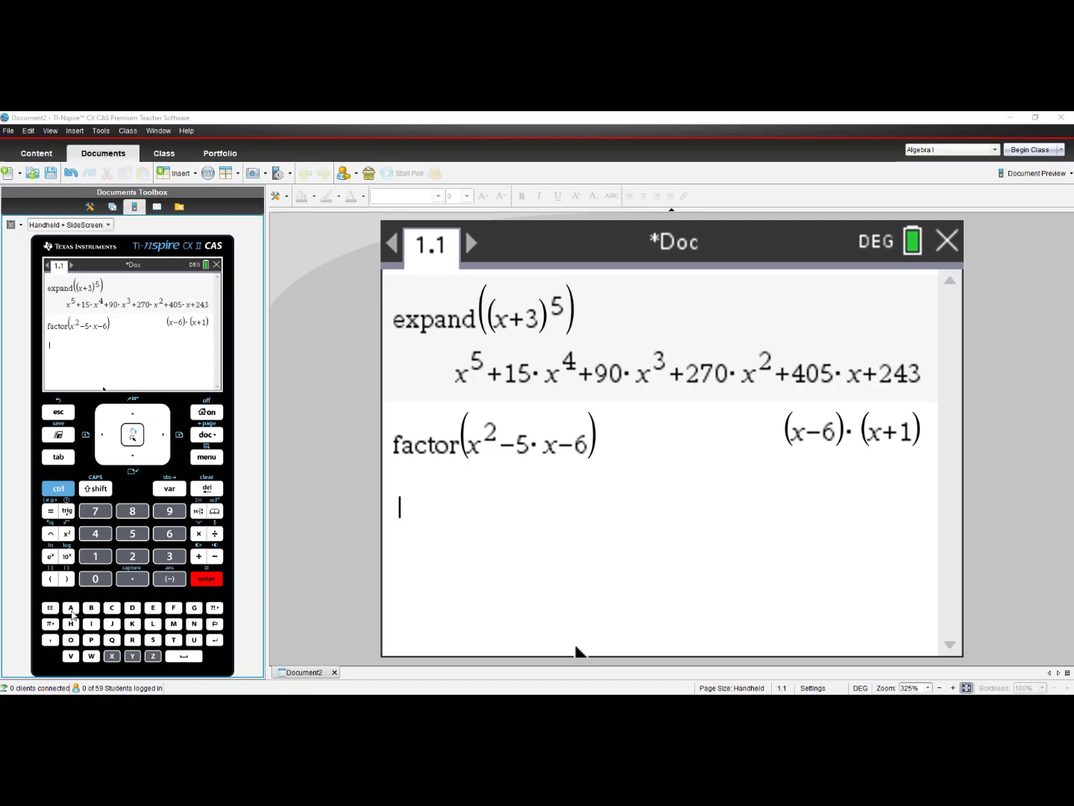
Start a new entry with the term 2·apples.
{"action": "left_click", "coordinate": [132, 556]}
{"action": "left_click", "coordinate": [198, 534]}
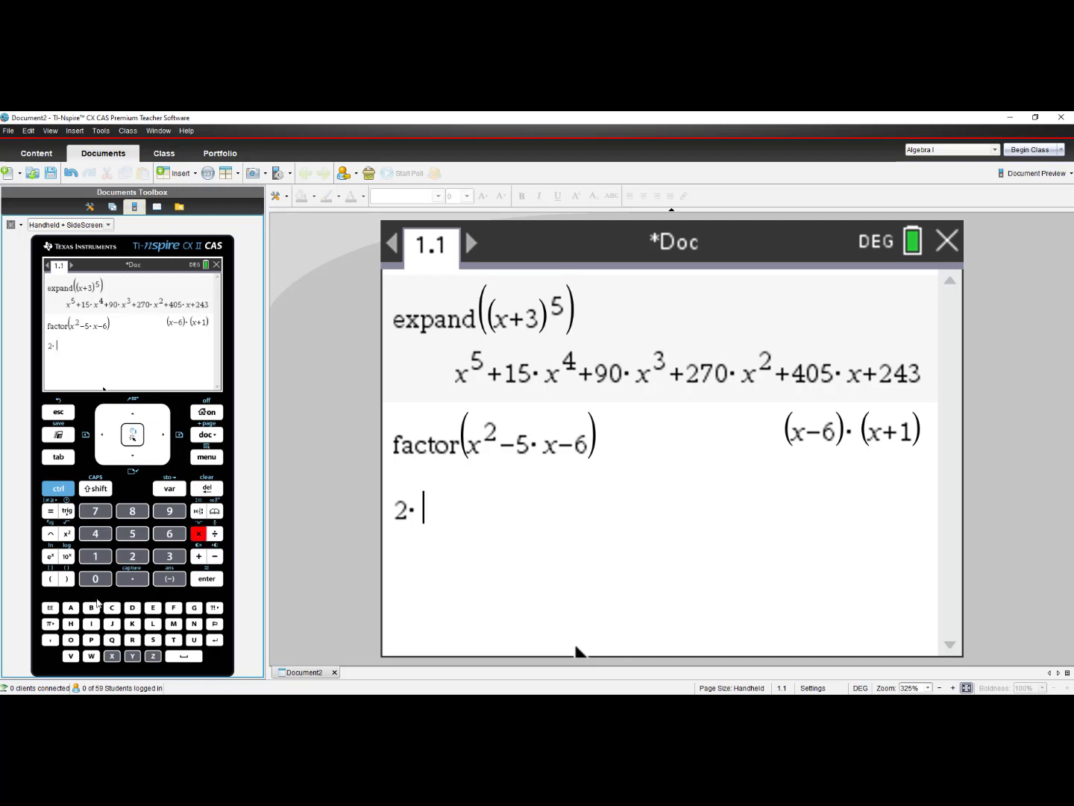
{"action": "left_click", "coordinate": [71, 607]}
{"action": "left_click", "coordinate": [91, 639]}
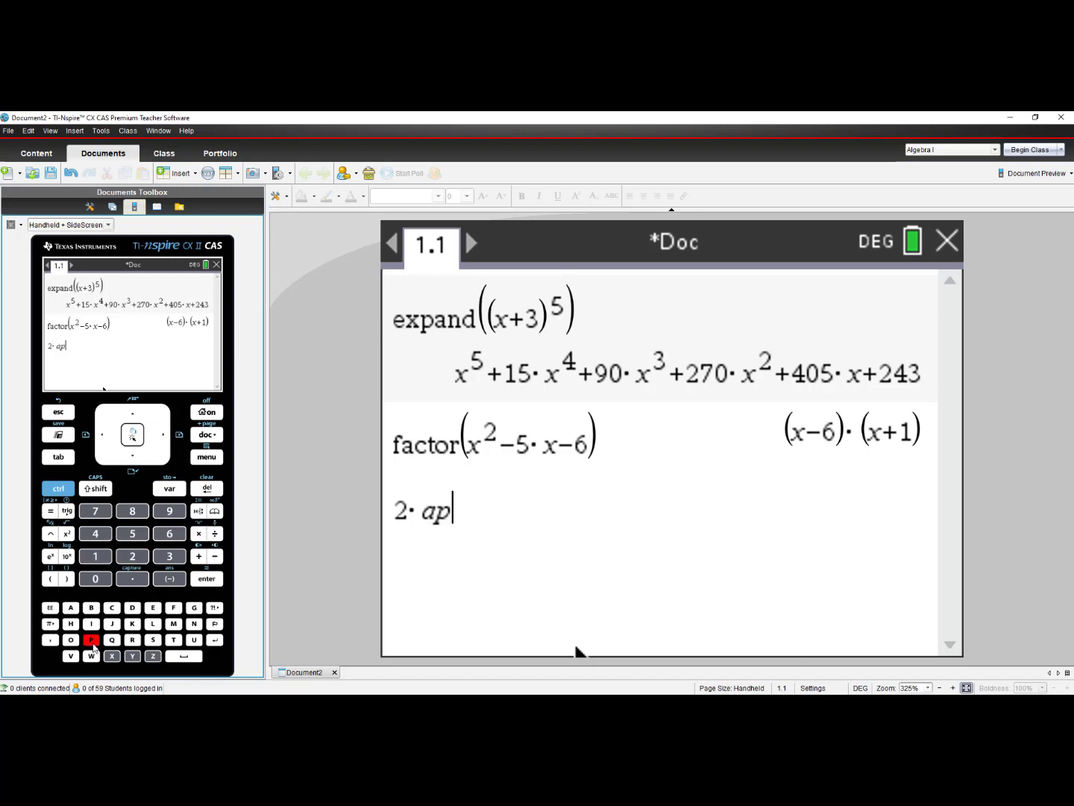
{"action": "left_click", "coordinate": [91, 640]}
{"action": "left_click", "coordinate": [153, 624]}
{"action": "left_click", "coordinate": [153, 607]}
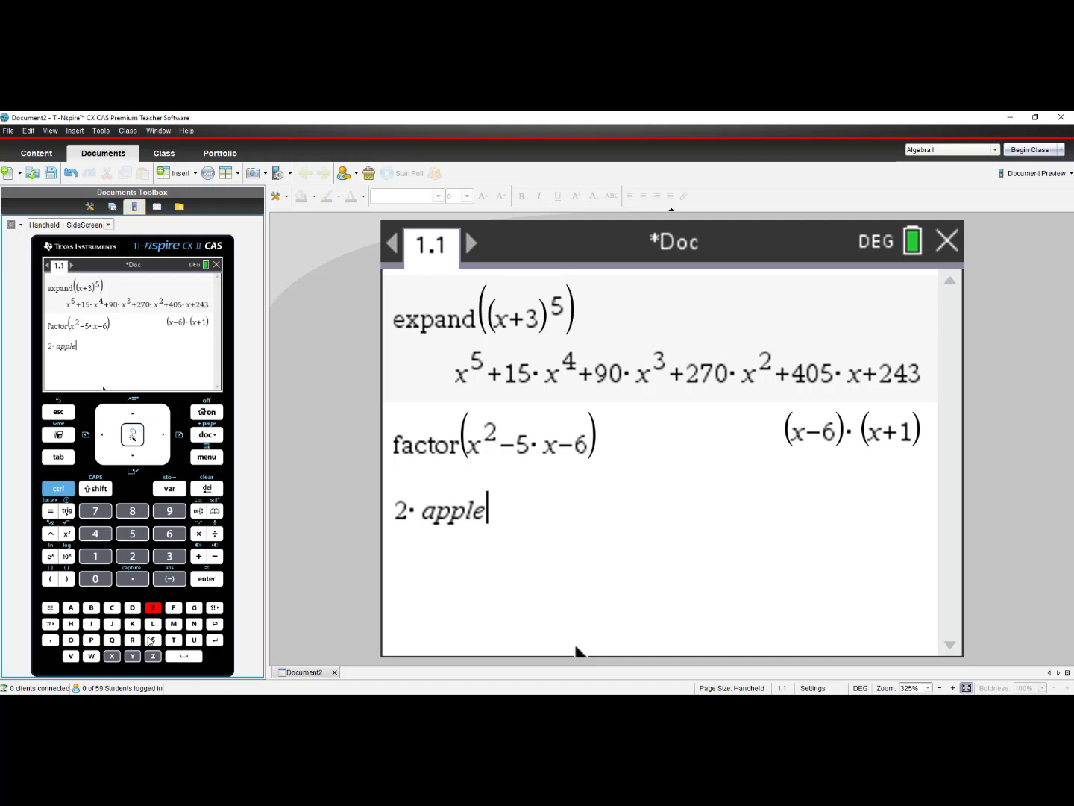
{"action": "left_click", "coordinate": [153, 639]}
Add +5·apples and evaluate, getting 7·apples.
{"action": "left_click", "coordinate": [199, 556]}
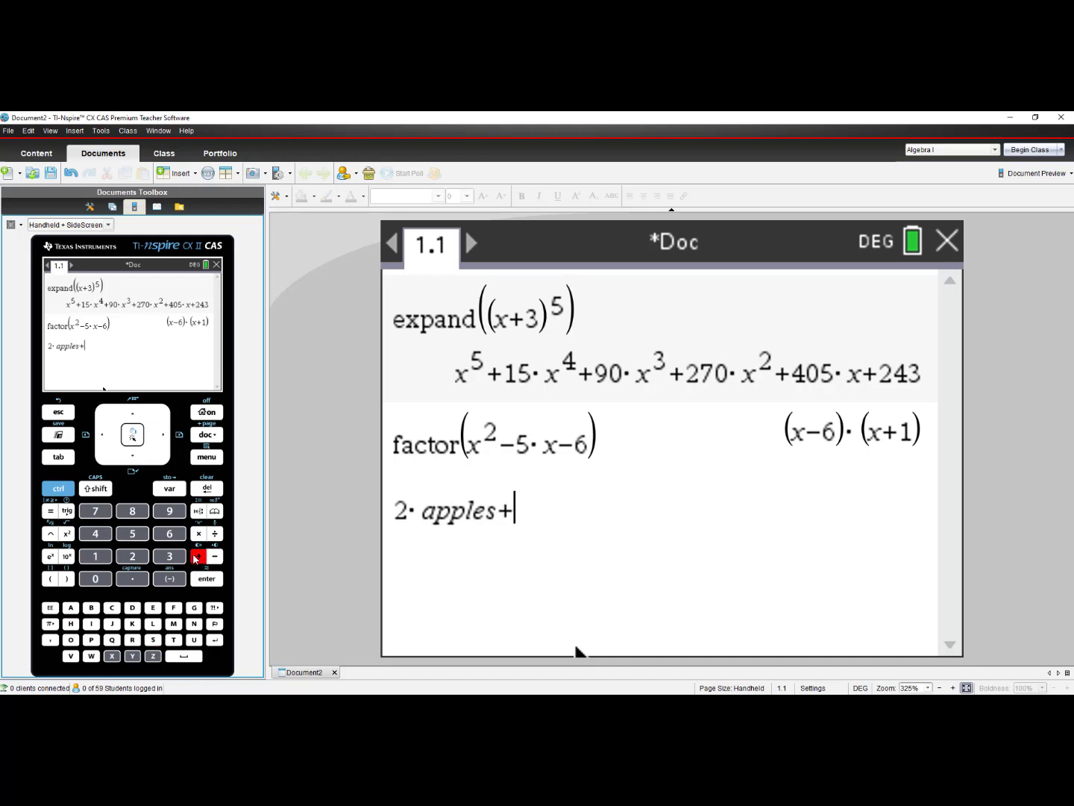
{"action": "left_click", "coordinate": [130, 539]}
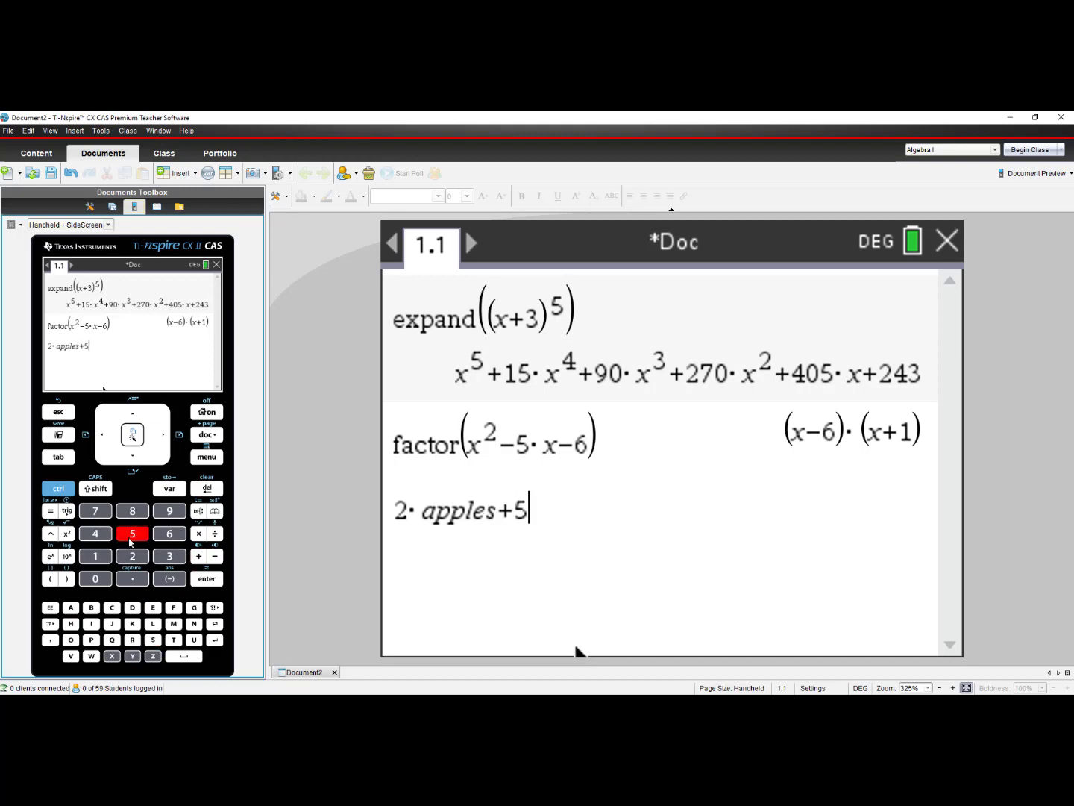
{"action": "left_click", "coordinate": [199, 536]}
{"action": "left_click", "coordinate": [70, 607]}
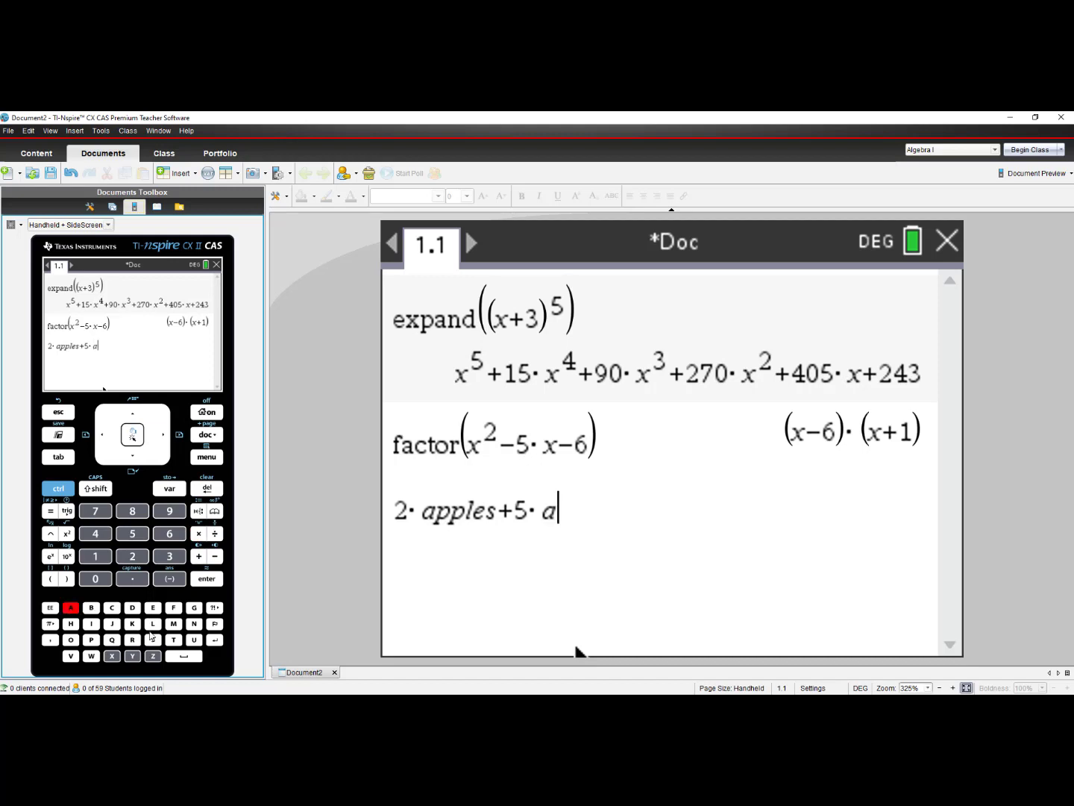
{"action": "left_click", "coordinate": [91, 639]}
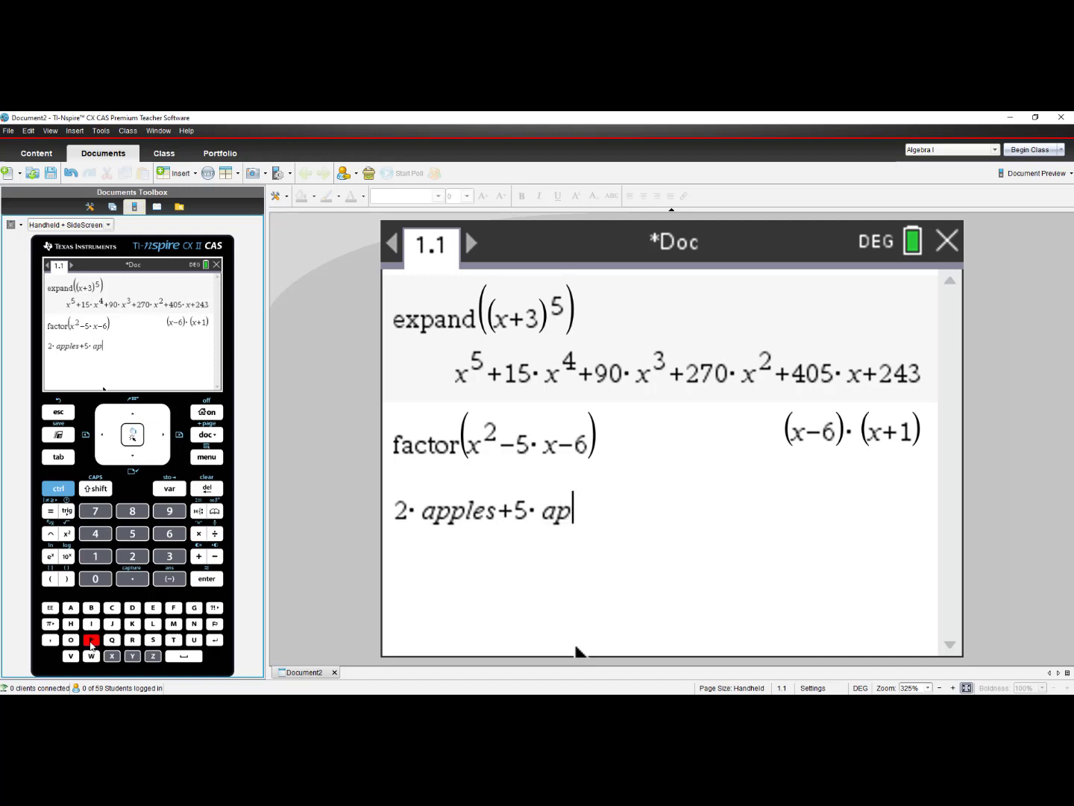
{"action": "left_click", "coordinate": [91, 639]}
{"action": "left_click", "coordinate": [153, 623]}
{"action": "left_click", "coordinate": [153, 608]}
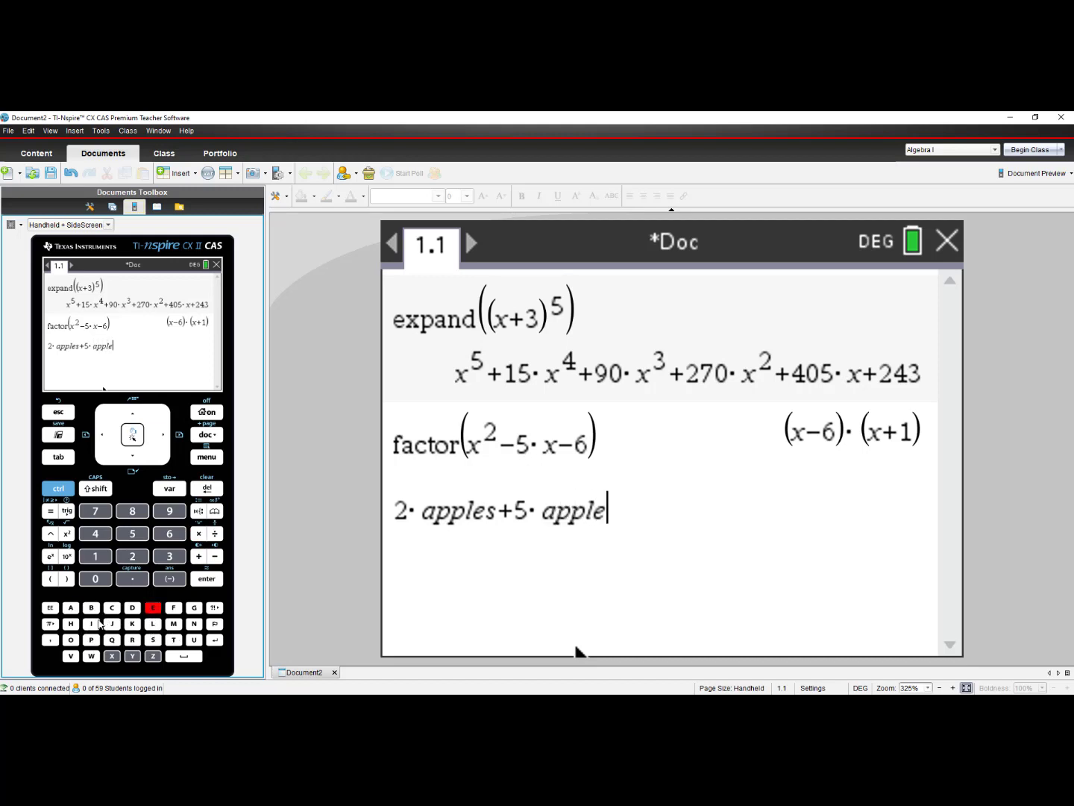
{"action": "left_click", "coordinate": [152, 640]}
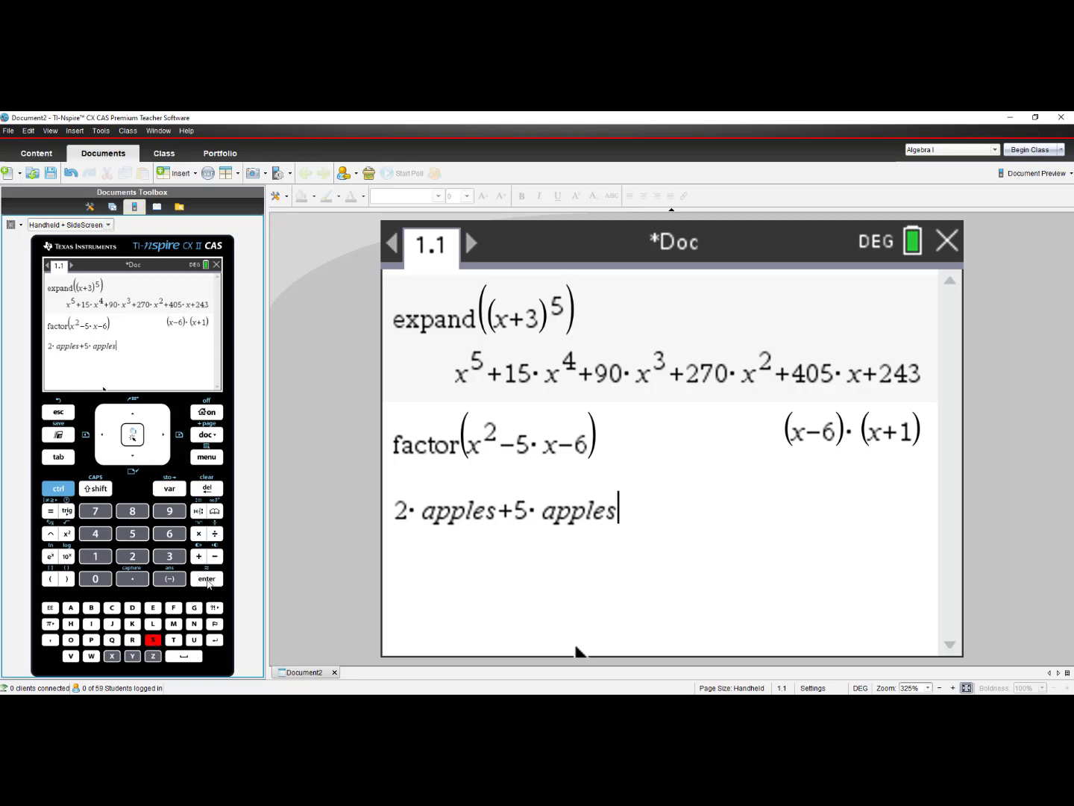
{"action": "left_click", "coordinate": [207, 579]}
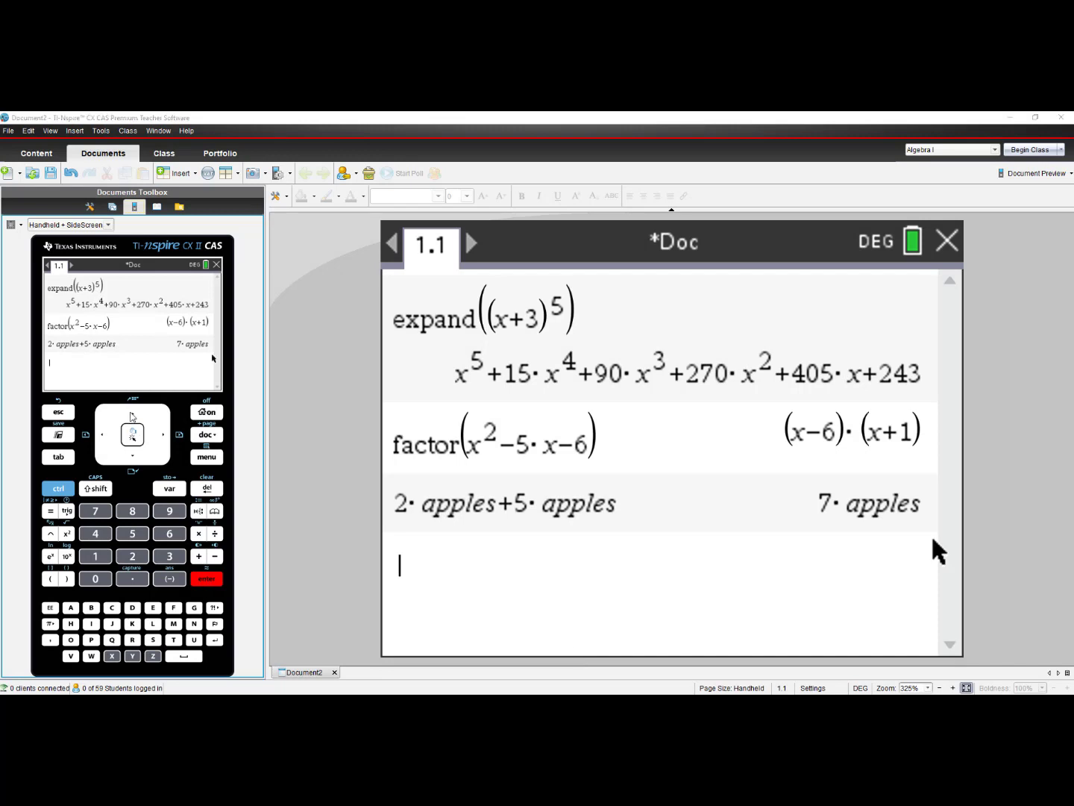
Recall 2·apples+5·apples into the entry line and append +3×.
{"action": "key", "text": "Up"}
{"action": "key", "text": "Up"}
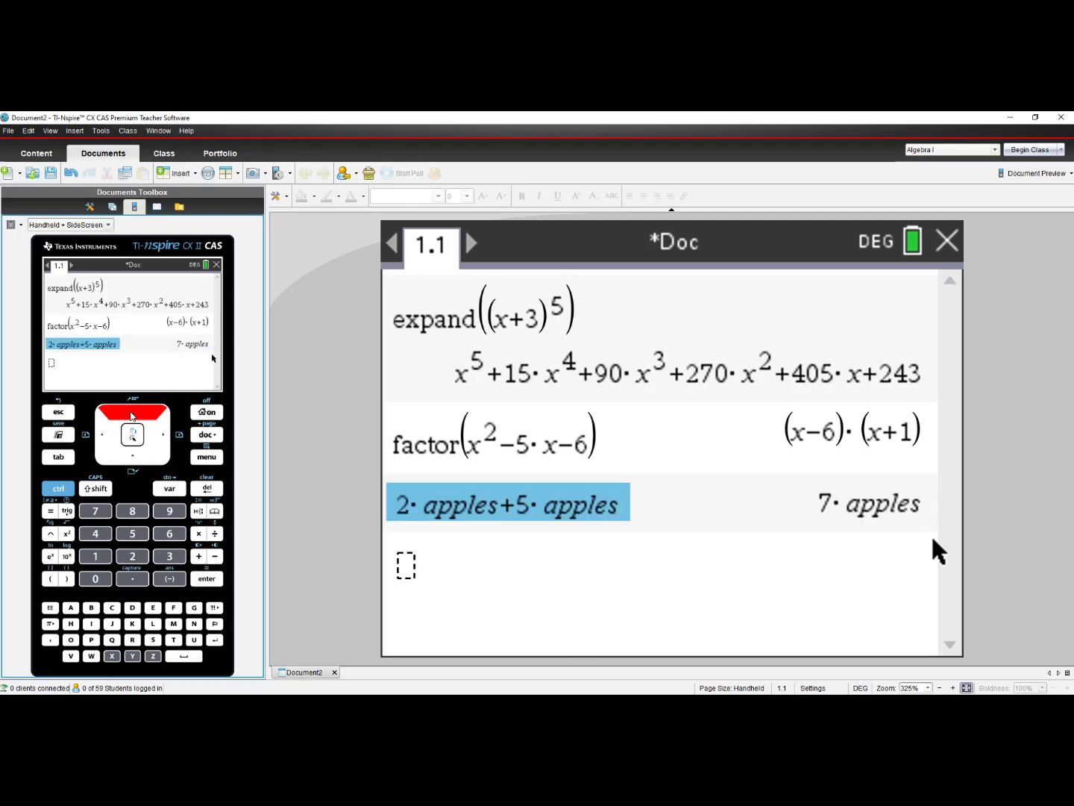
{"action": "left_click", "coordinate": [212, 581]}
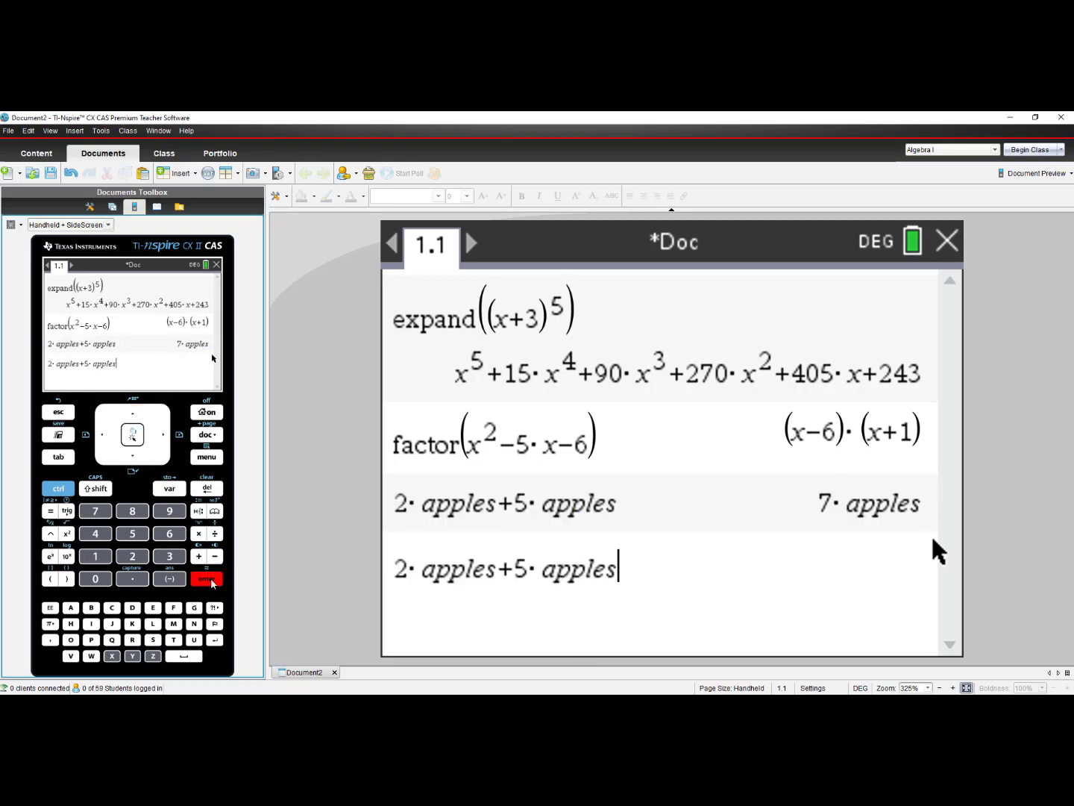
{"action": "left_click", "coordinate": [199, 556]}
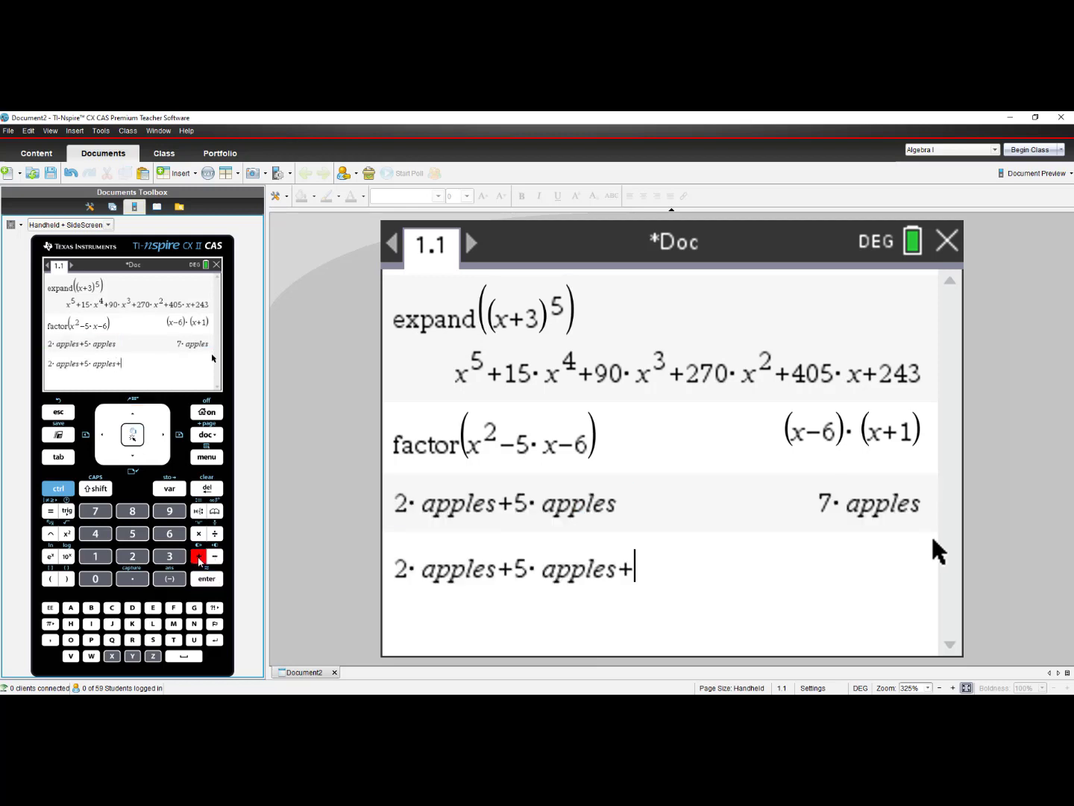
{"action": "left_click", "coordinate": [178, 557]}
{"action": "left_click", "coordinate": [199, 534]}
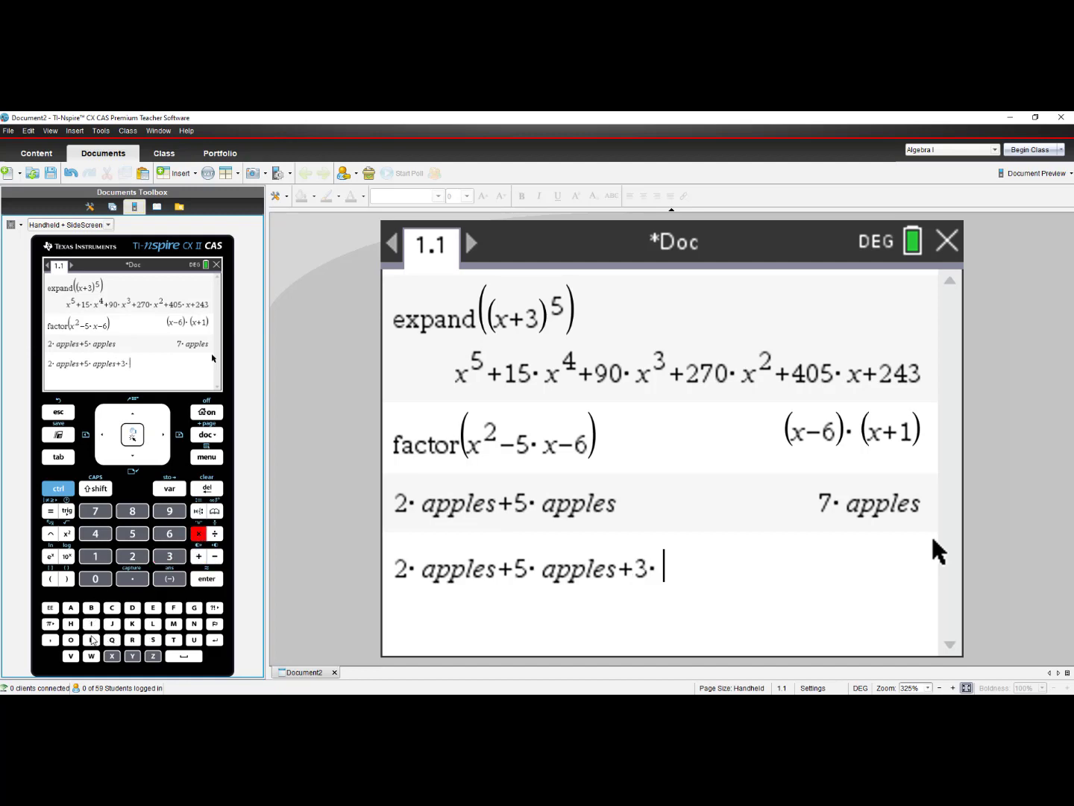
Complete the term grapes, evaluate to 7·apples+3·grapes, then return to the home screen.
{"action": "left_click", "coordinate": [192, 609]}
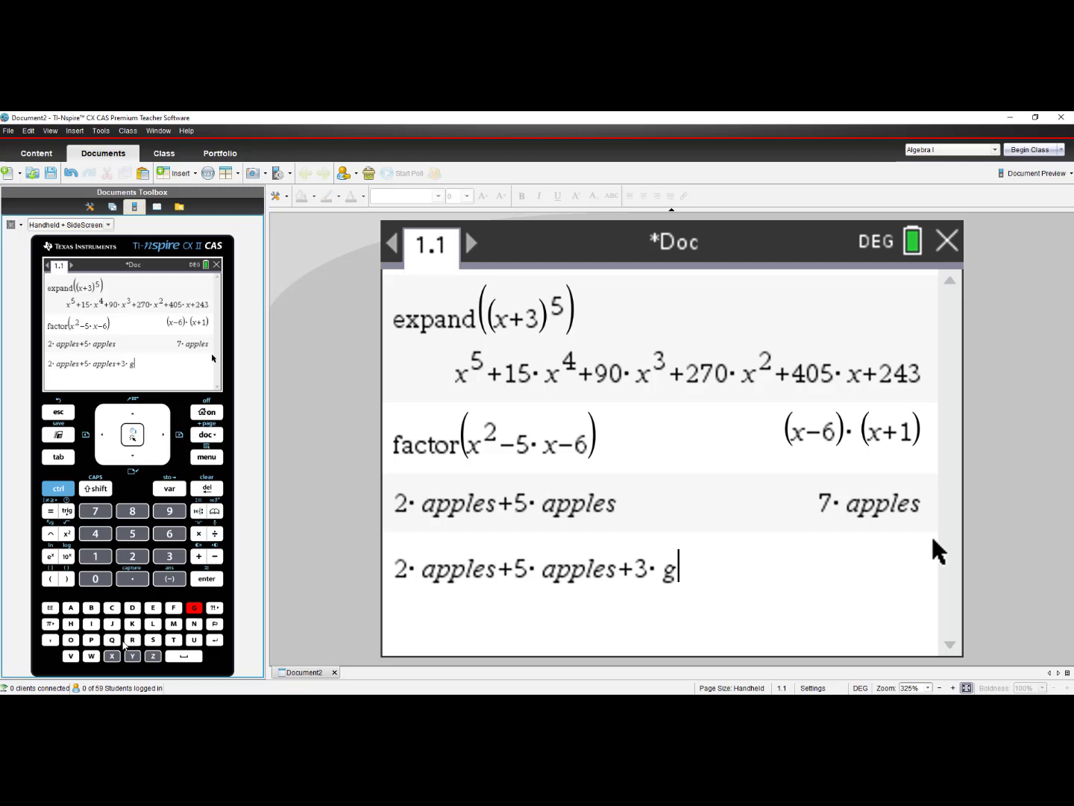
{"action": "left_click", "coordinate": [130, 641]}
{"action": "left_click", "coordinate": [70, 607]}
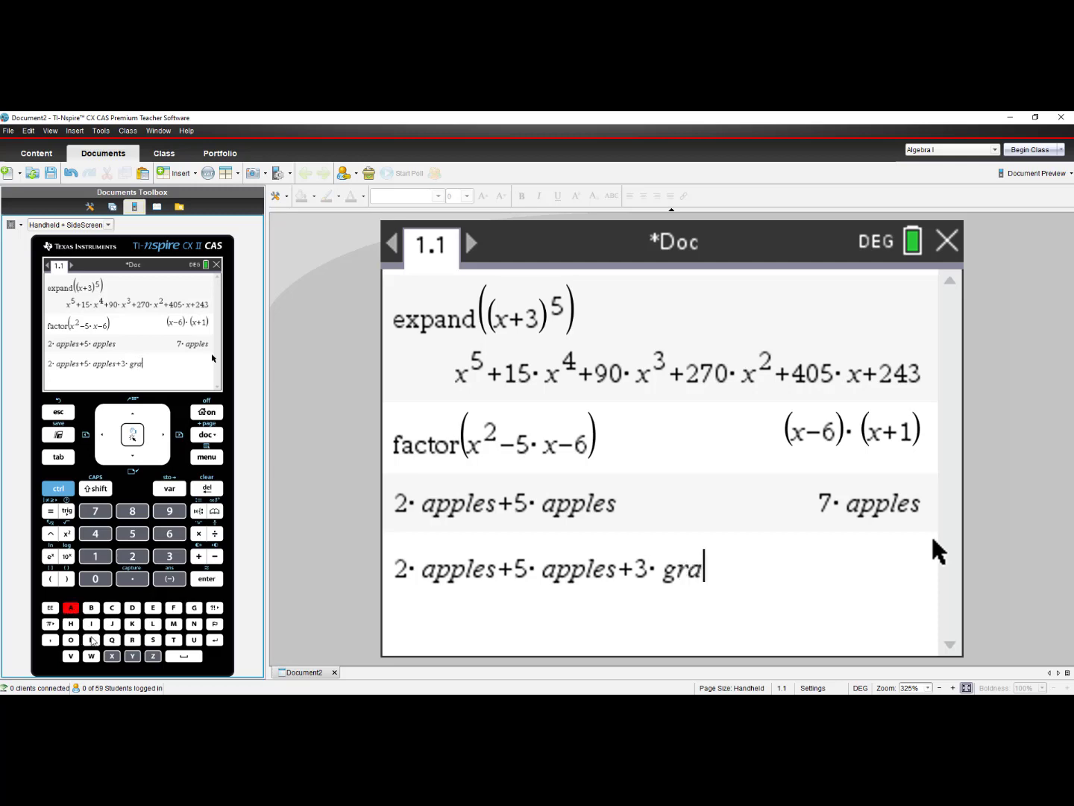
{"action": "left_click", "coordinate": [91, 640]}
{"action": "left_click", "coordinate": [152, 607]}
{"action": "left_click", "coordinate": [153, 640]}
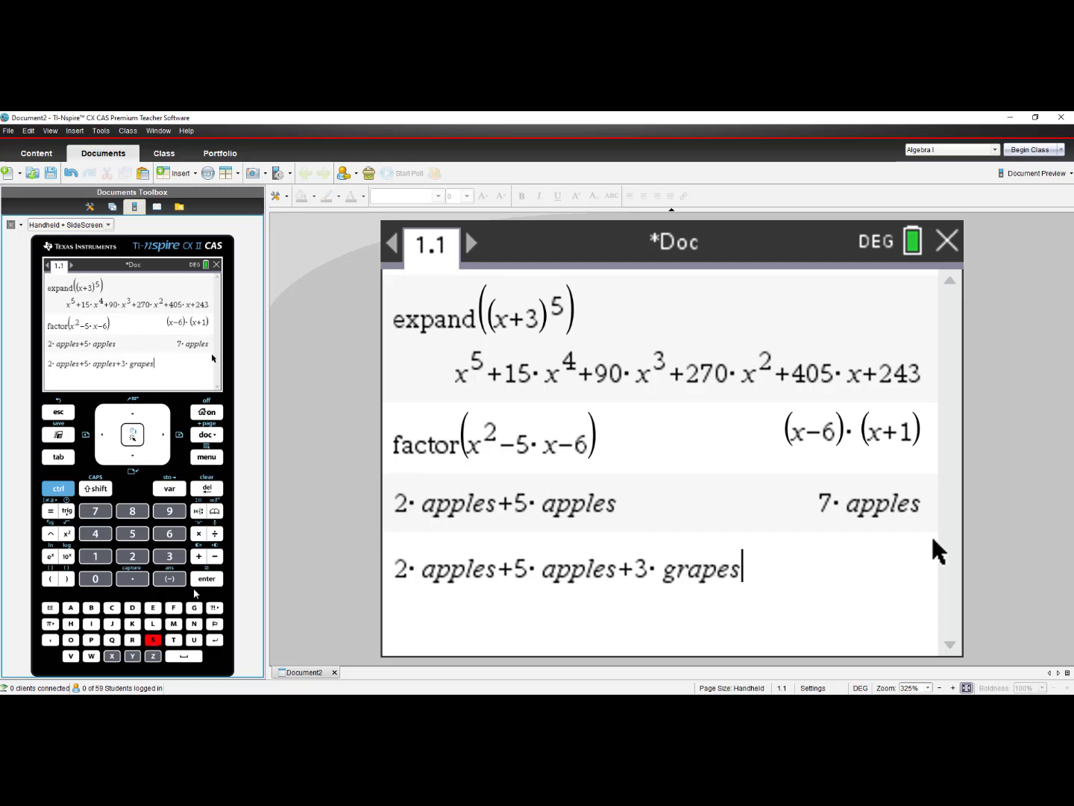
{"action": "left_click", "coordinate": [207, 579]}
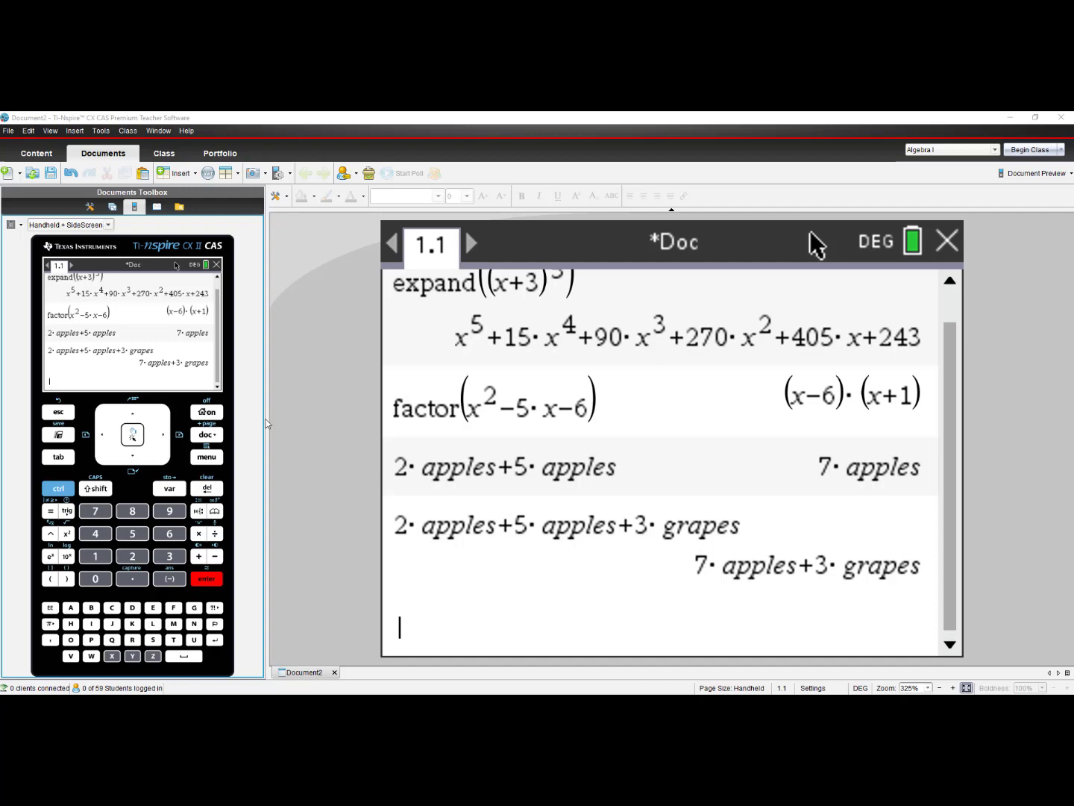
{"action": "left_click", "coordinate": [209, 415]}
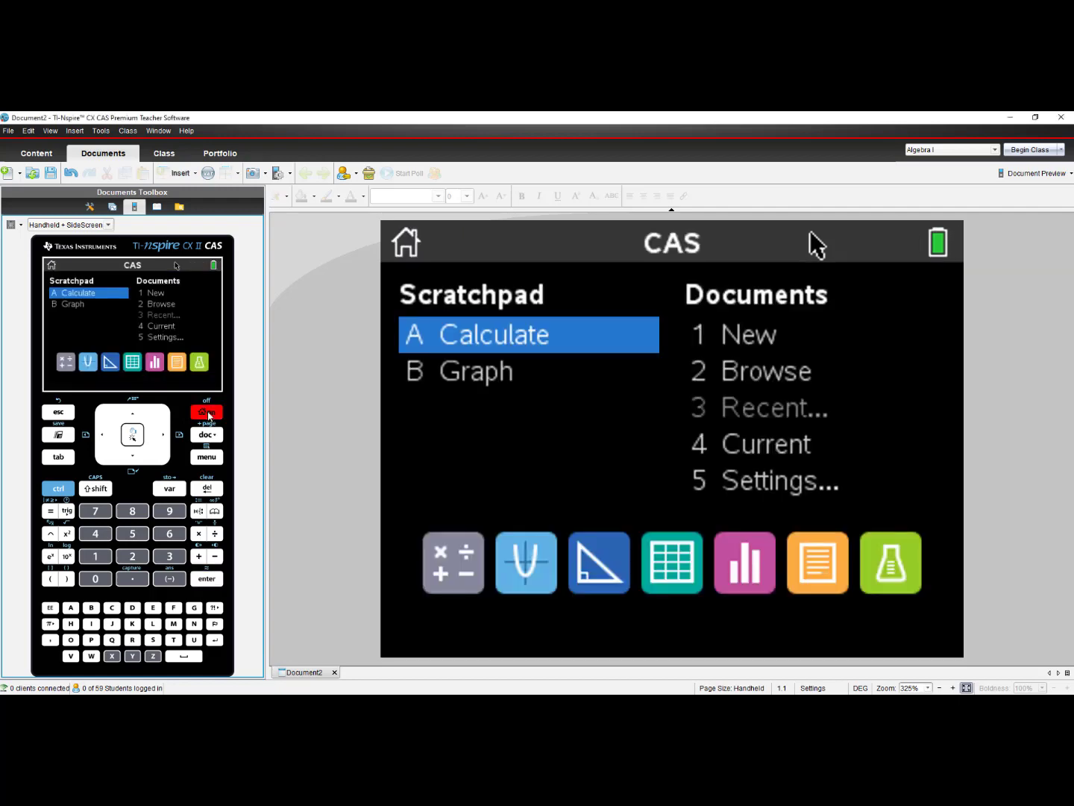
Open Settings > Document Settings and bring up the CAS Mode choices.
{"action": "left_click", "coordinate": [132, 535]}
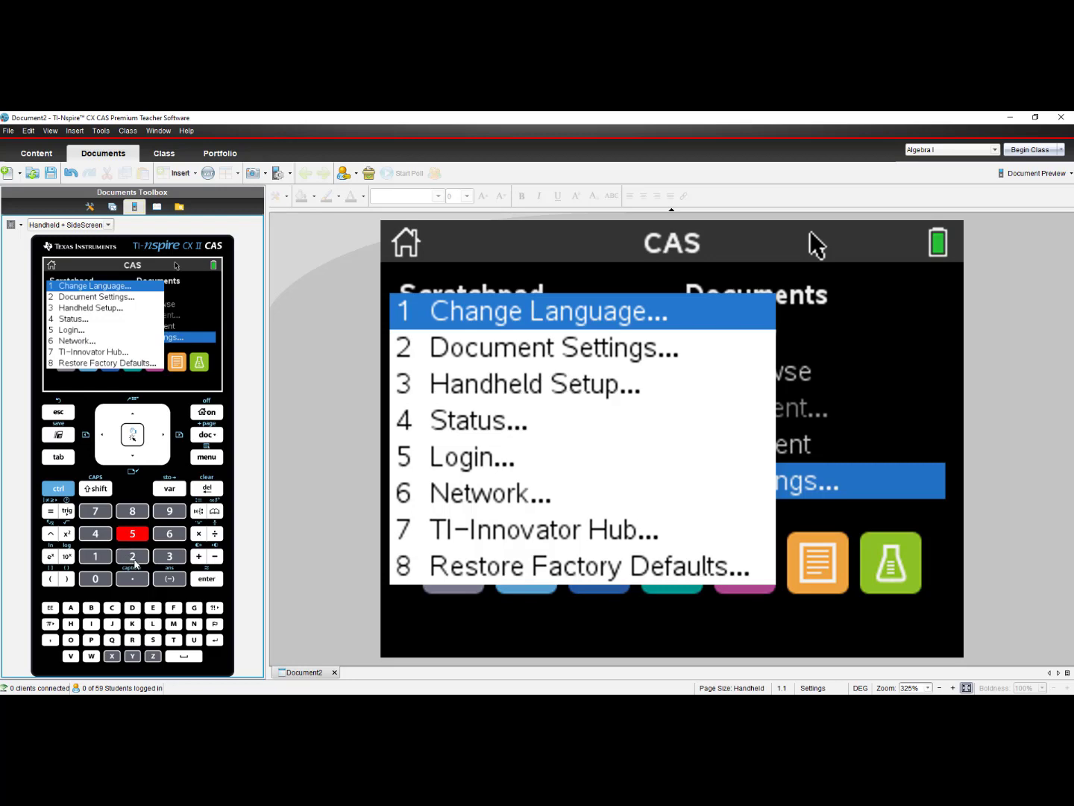
{"action": "left_click", "coordinate": [134, 558]}
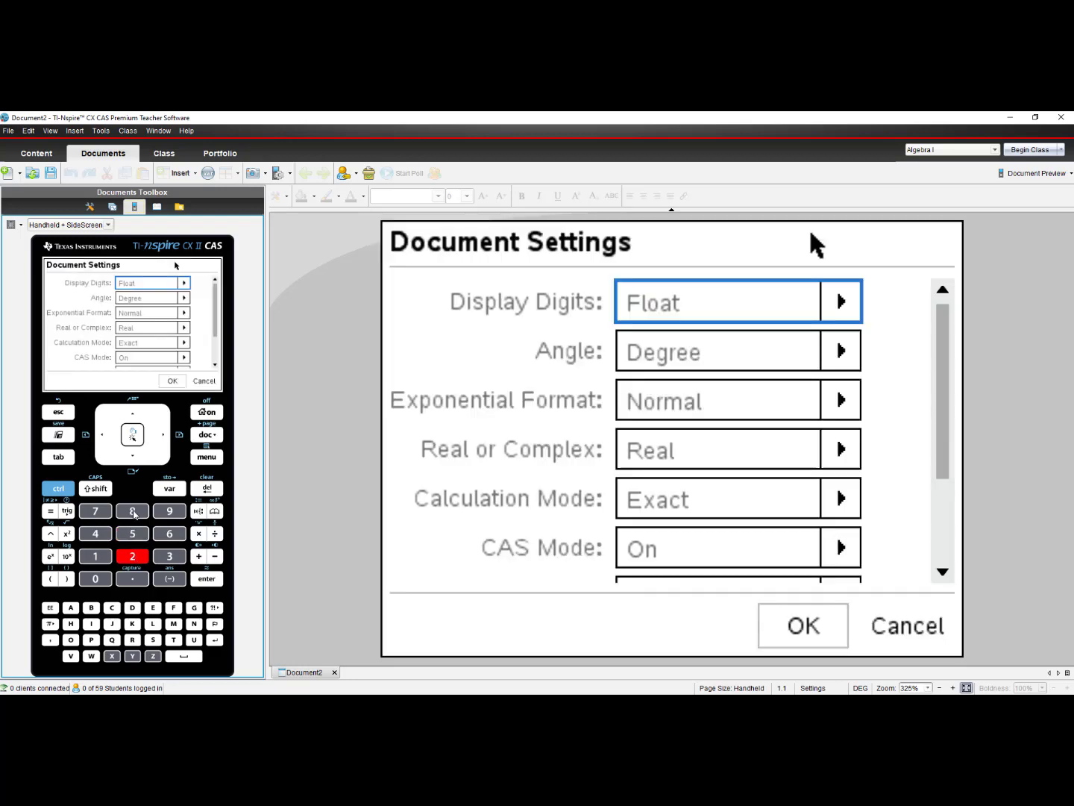
{"action": "left_click", "coordinate": [132, 460]}
{"action": "left_click", "coordinate": [133, 460]}
{"action": "left_click", "coordinate": [133, 459]}
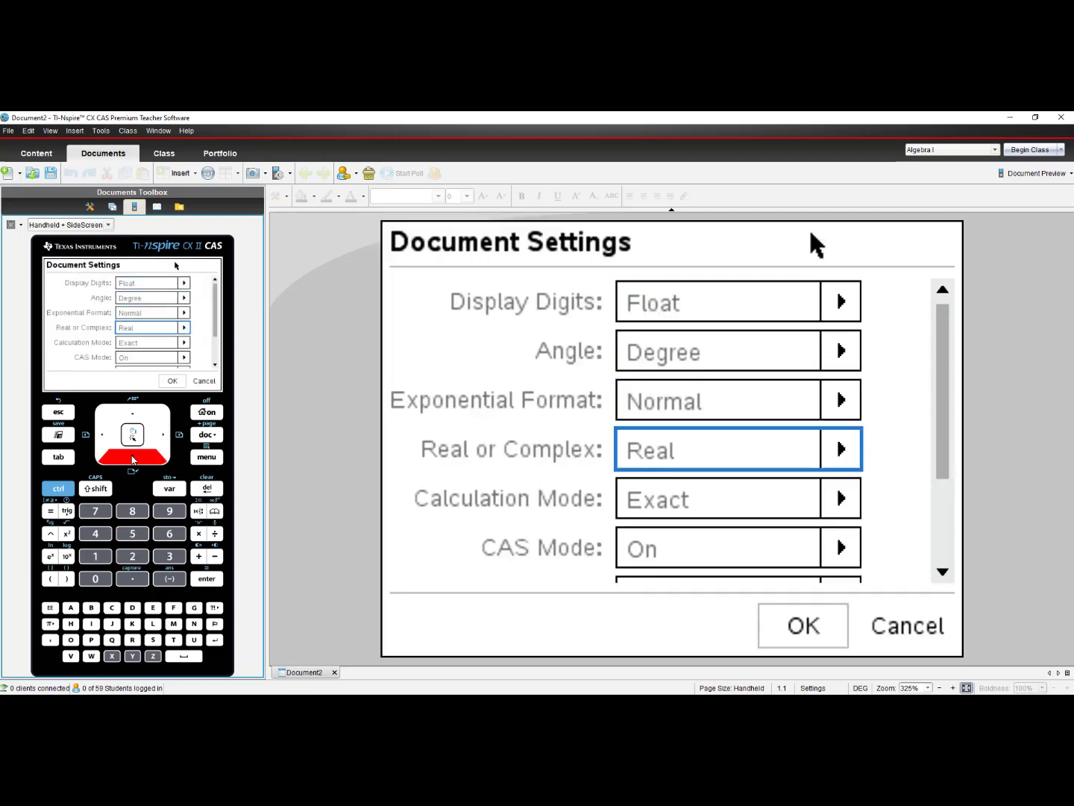
{"action": "left_click", "coordinate": [133, 459]}
{"action": "left_click", "coordinate": [458, 305]}
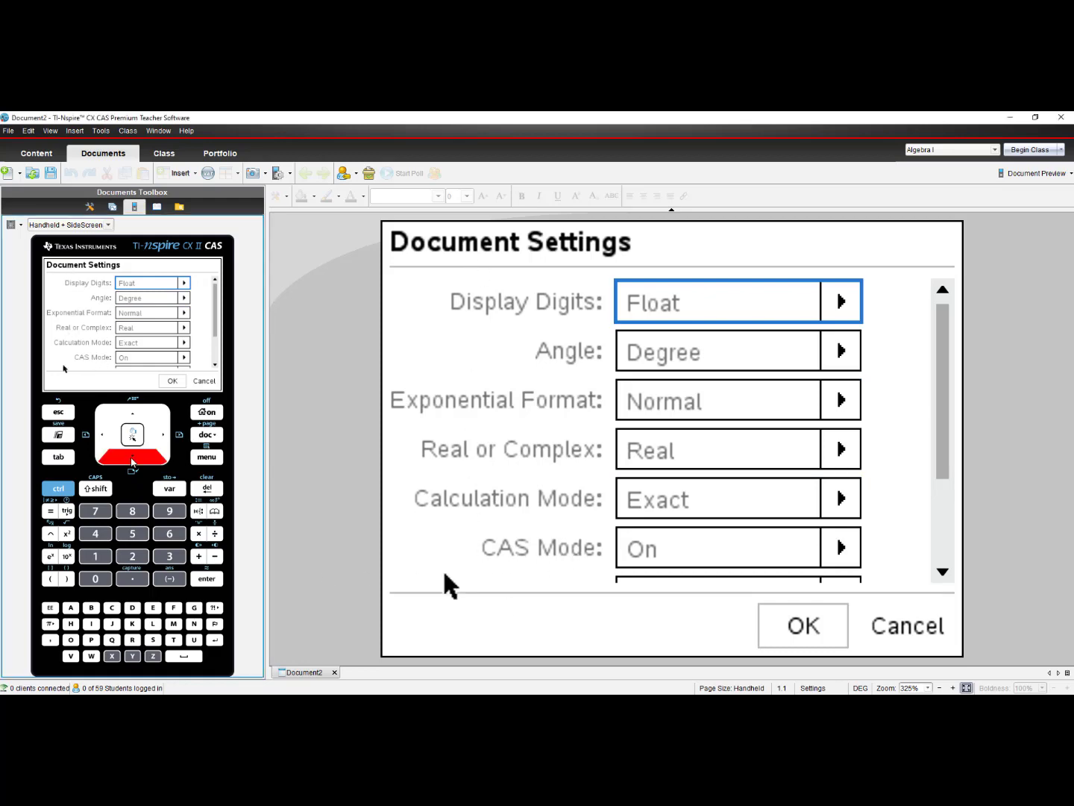
{"action": "left_click", "coordinate": [132, 461]}
{"action": "left_click", "coordinate": [132, 461]}
{"action": "left_click", "coordinate": [132, 461]}
{"action": "left_click", "coordinate": [132, 461]}
{"action": "left_click", "coordinate": [133, 461]}
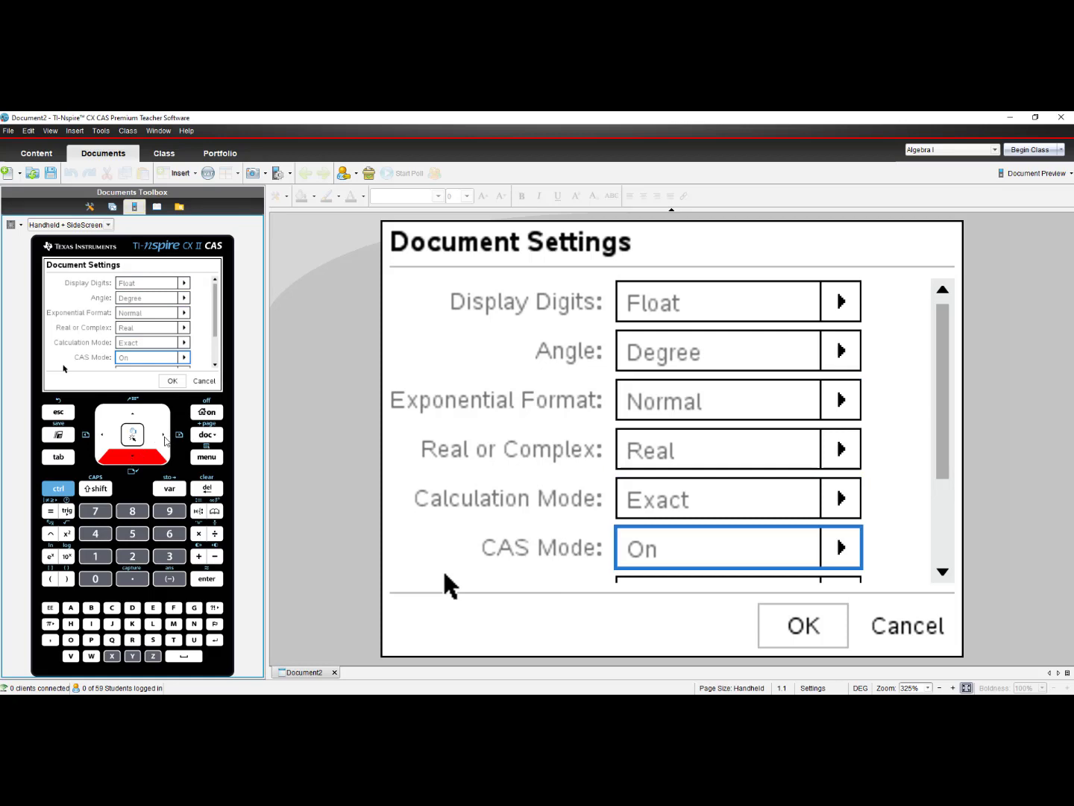
{"action": "left_click", "coordinate": [165, 439]}
Set CAS Mode to Exact Arithmetic and confirm the document settings with OK.
{"action": "left_click", "coordinate": [130, 460]}
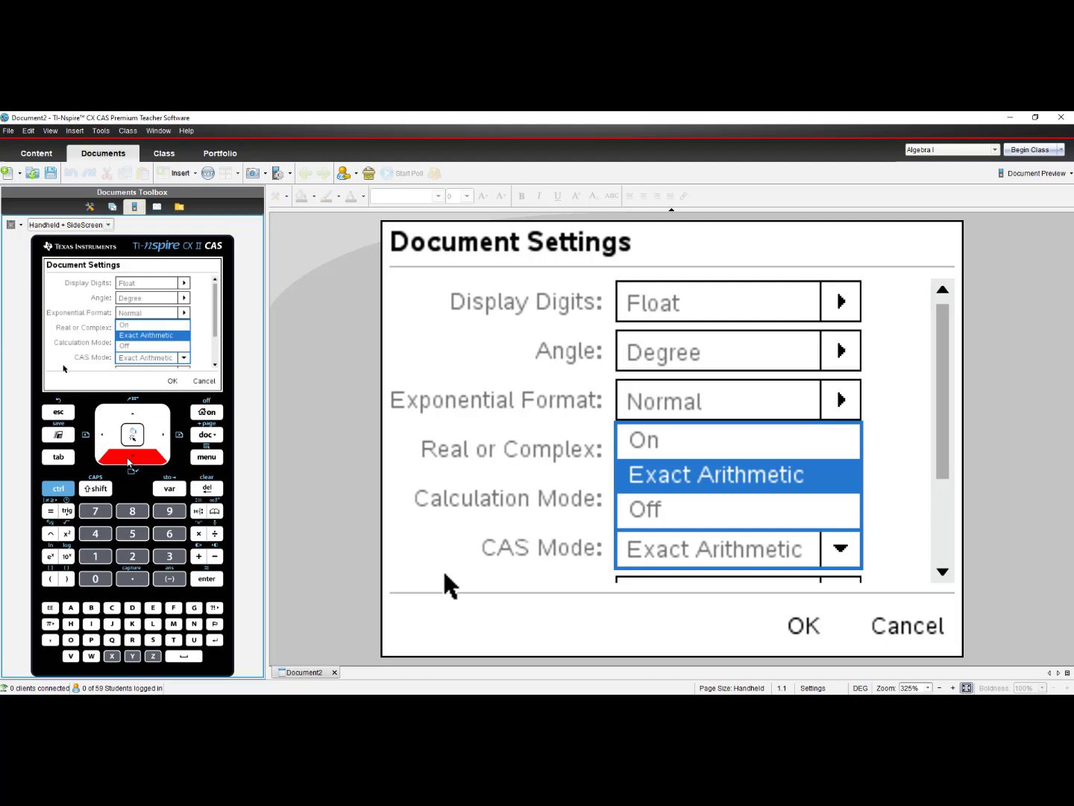
{"action": "left_click", "coordinate": [130, 460]}
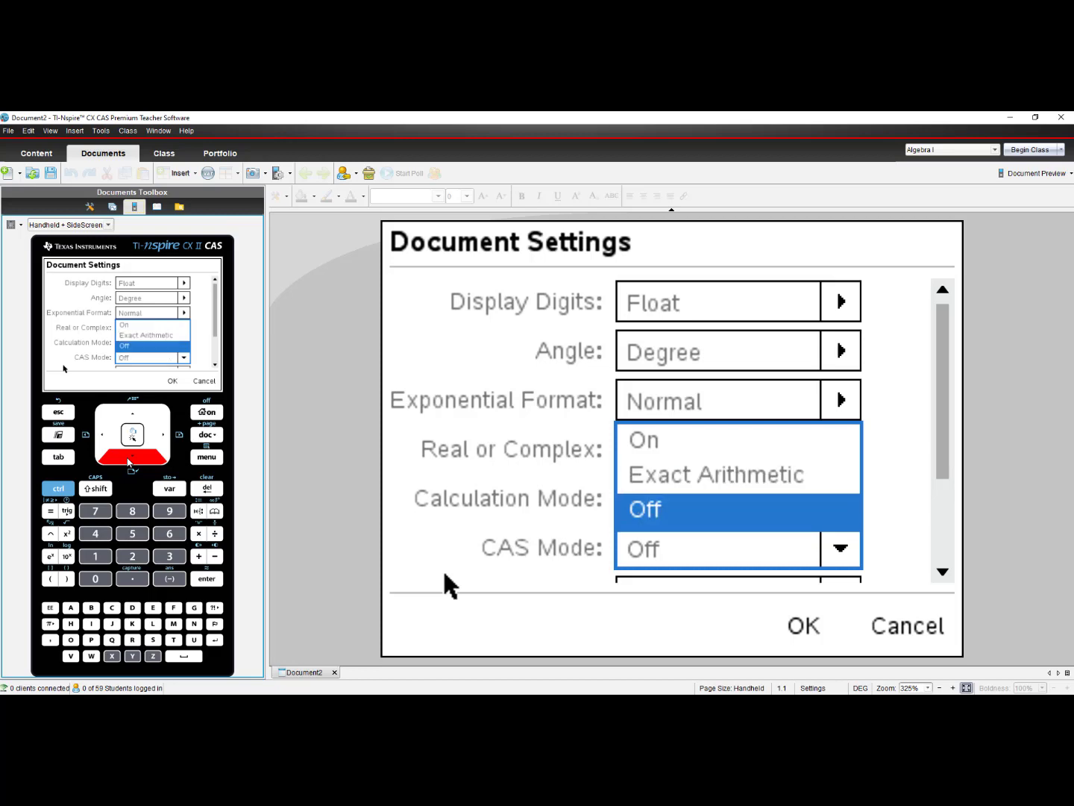
{"action": "left_click", "coordinate": [134, 415]}
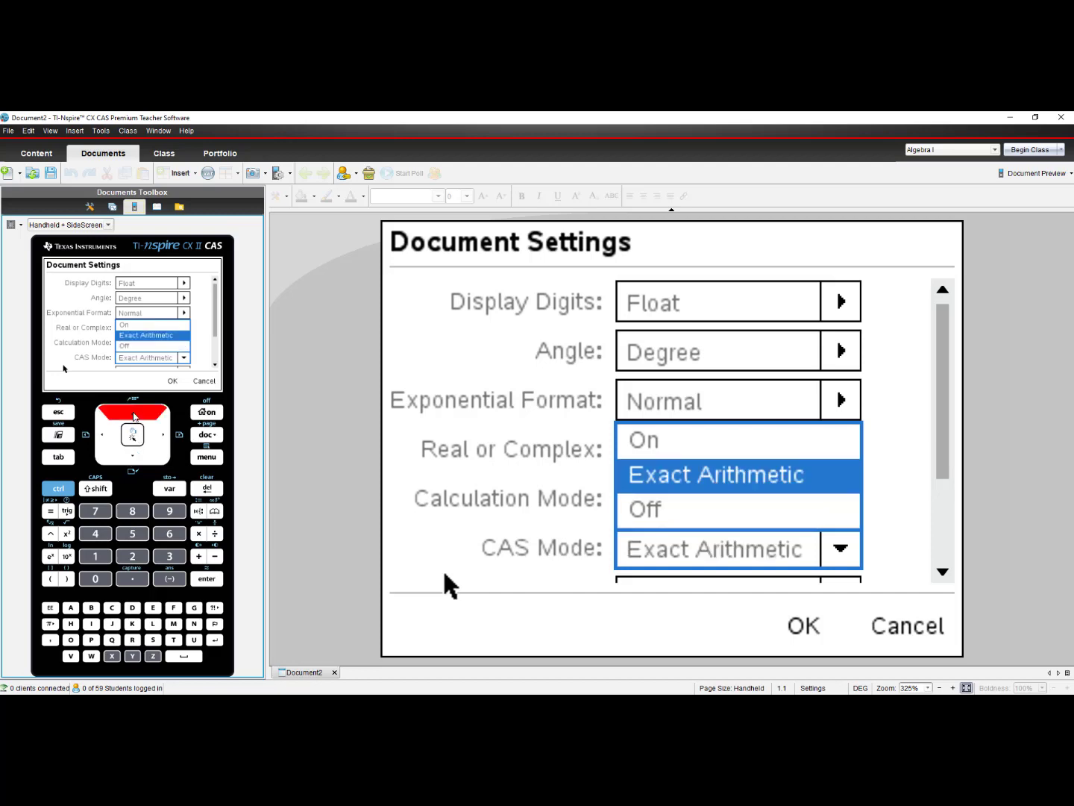
{"action": "left_click", "coordinate": [65, 458]}
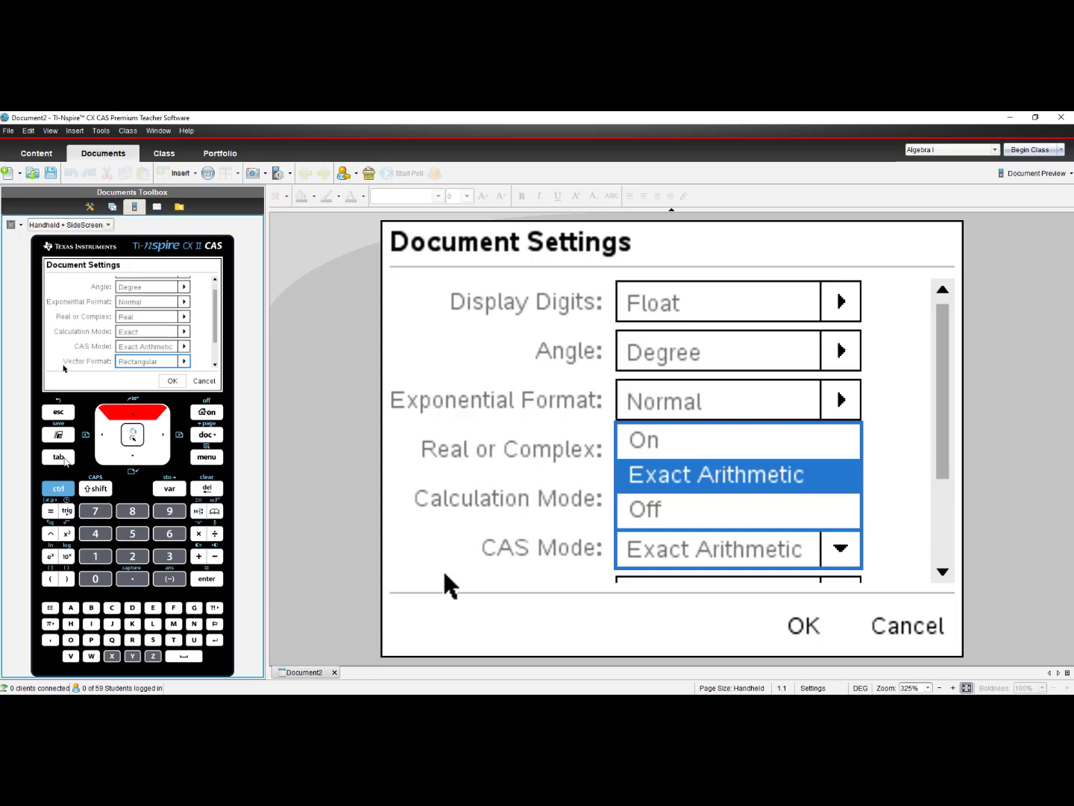
{"action": "left_click", "coordinate": [65, 458]}
{"action": "left_click", "coordinate": [65, 458]}
{"action": "left_click", "coordinate": [64, 458]}
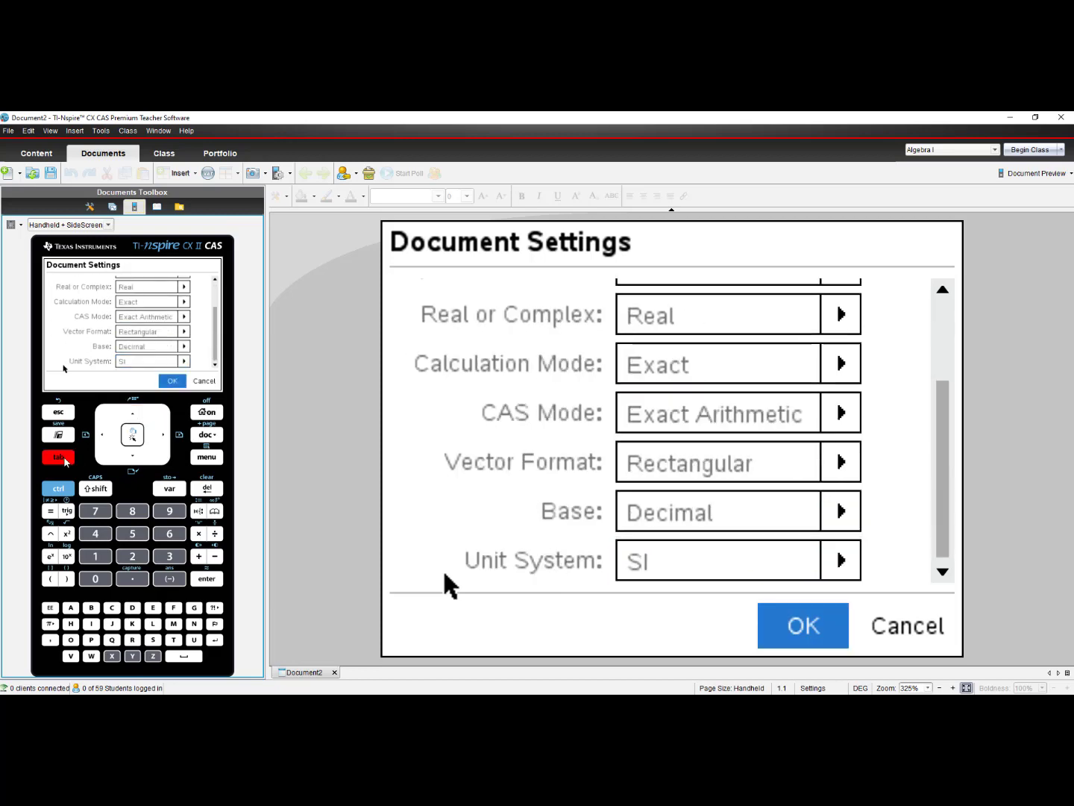
{"action": "left_click", "coordinate": [216, 581]}
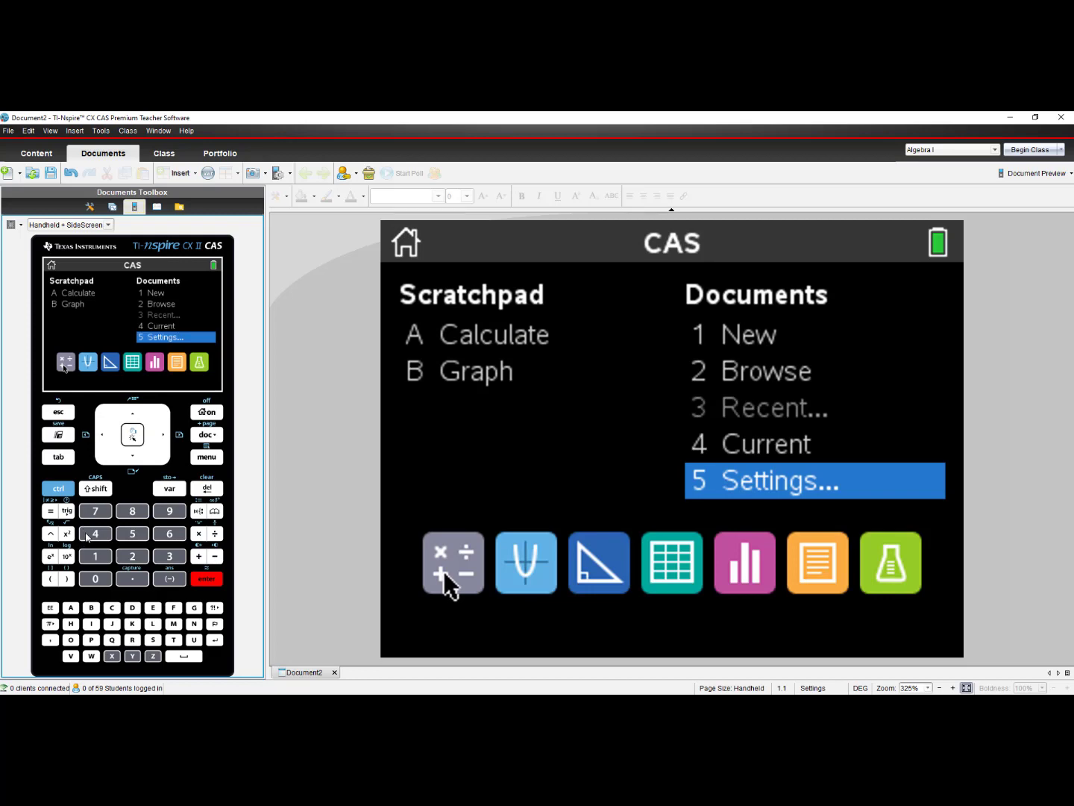
Return to Document2's Calculator page and show the Algebra command list.
{"action": "left_click", "coordinate": [87, 534]}
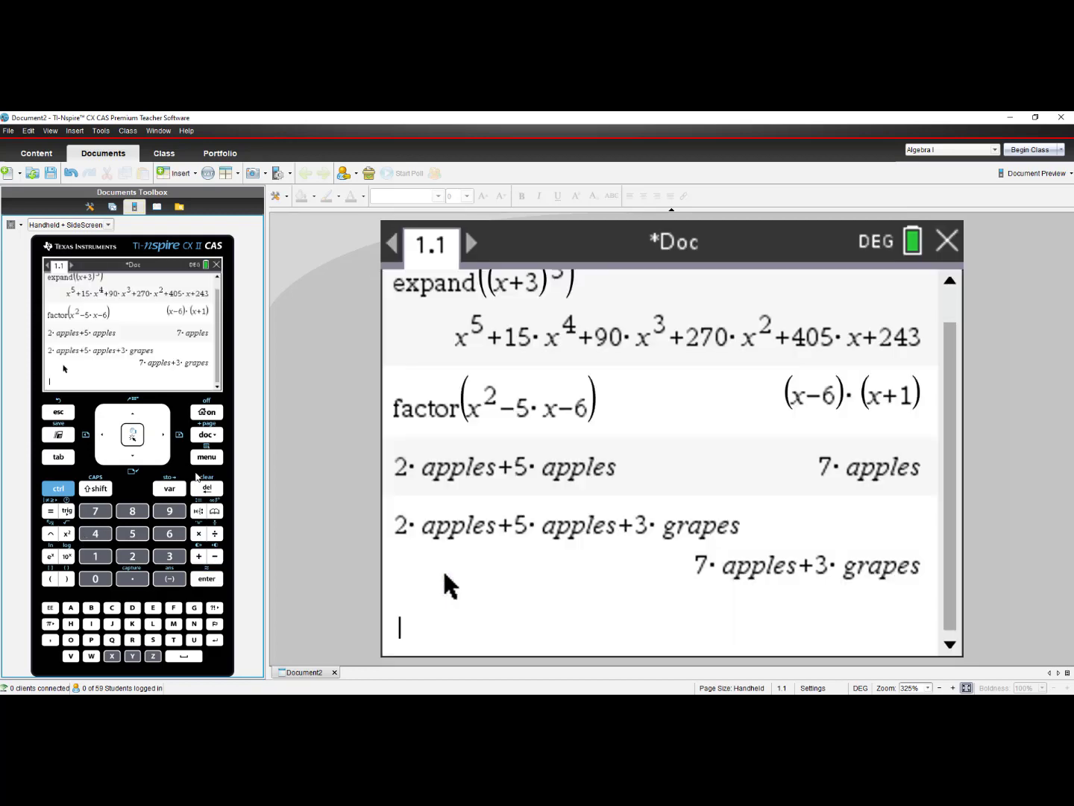
{"action": "left_click", "coordinate": [211, 458]}
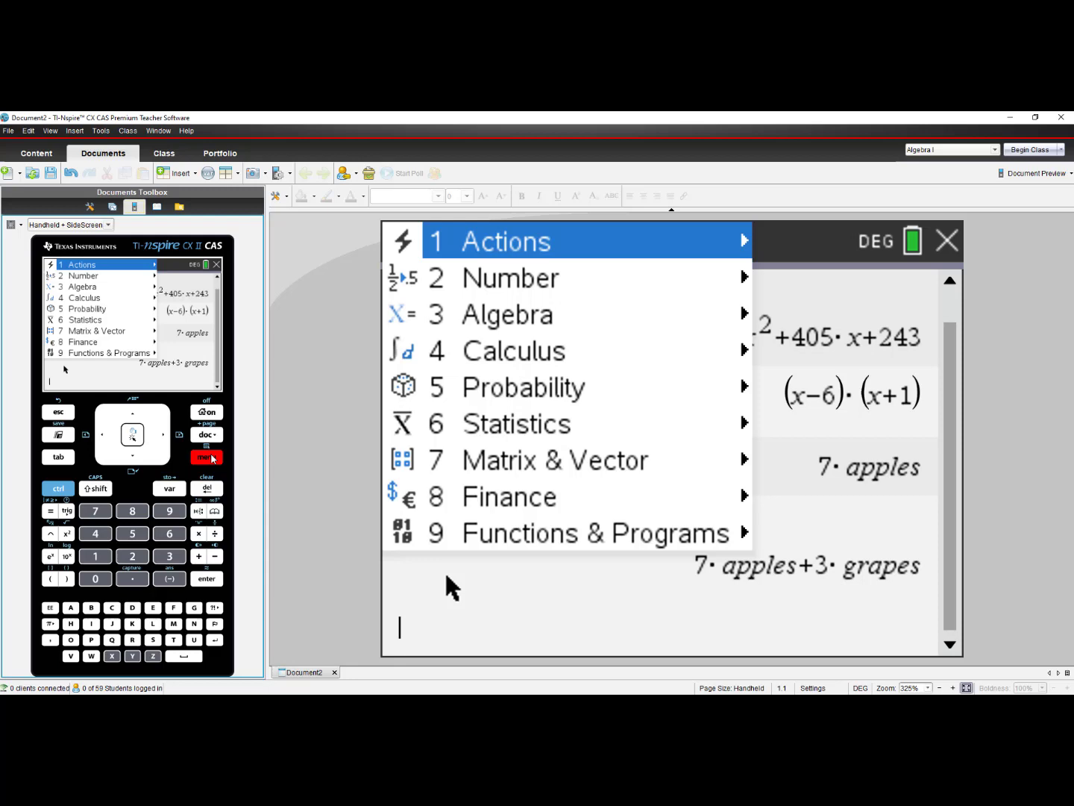
{"action": "left_click", "coordinate": [170, 557]}
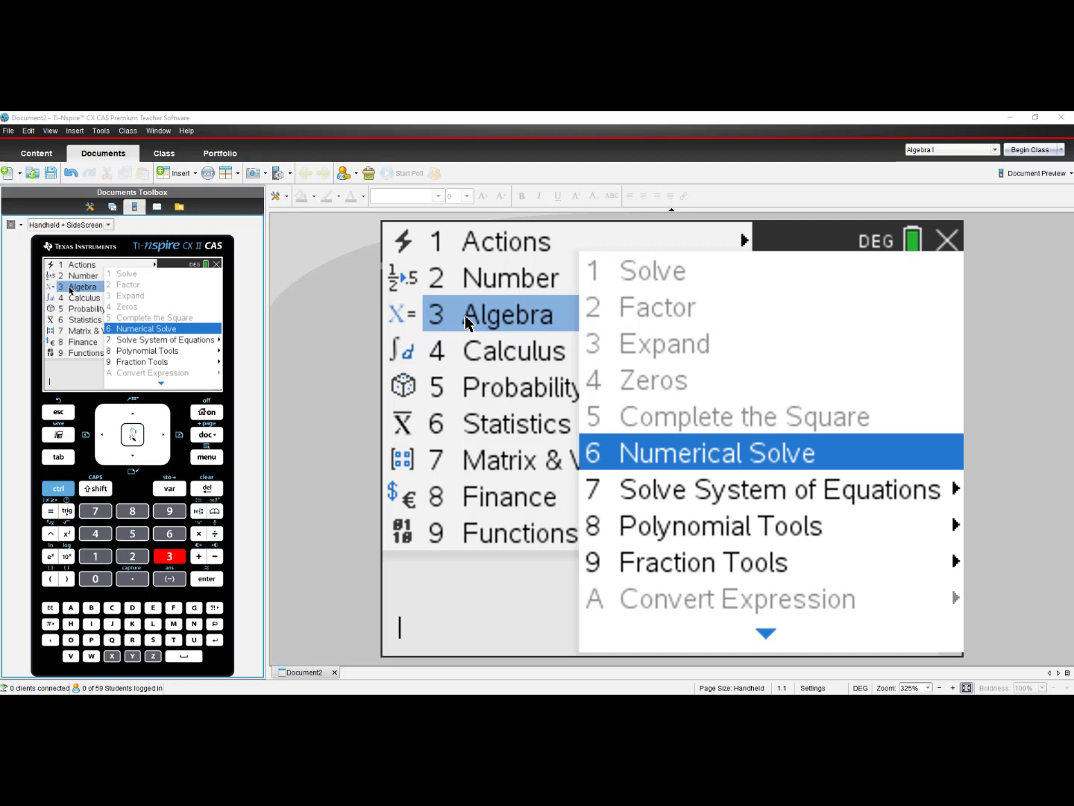
Dismiss the command lists and evaluate √8, getting 2·√2.
{"action": "left_click", "coordinate": [58, 412]}
{"action": "left_click", "coordinate": [58, 411]}
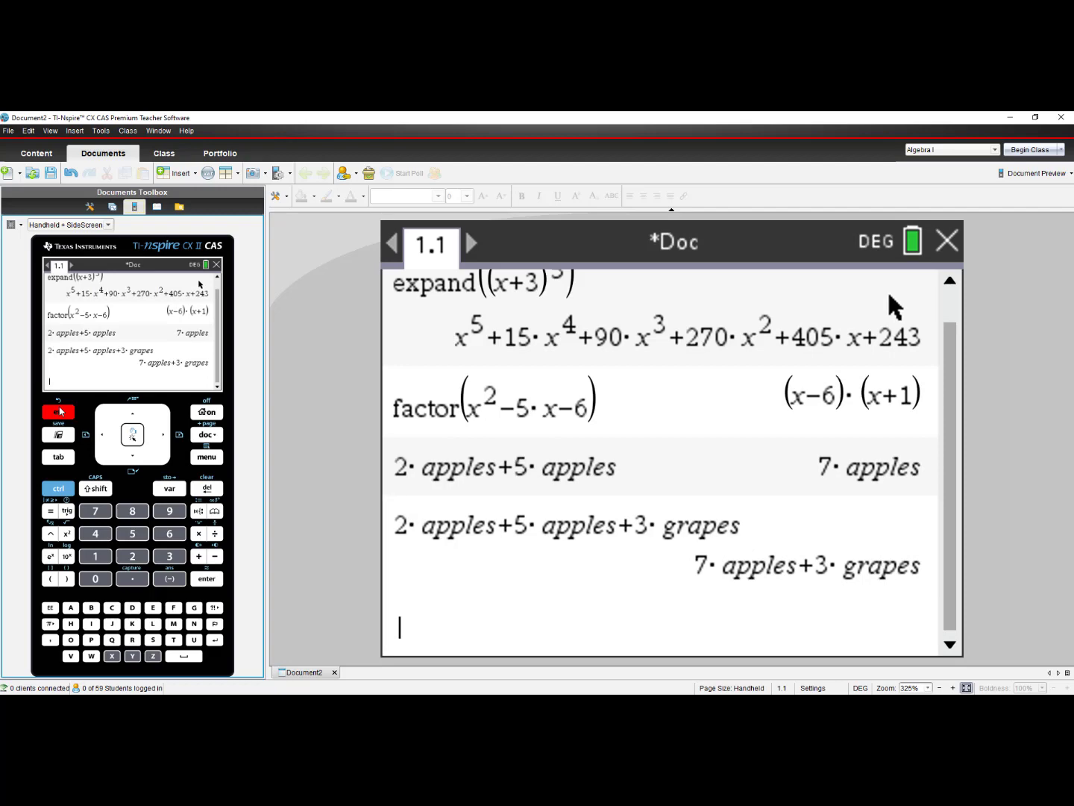
{"action": "key", "text": "BackSpace"}
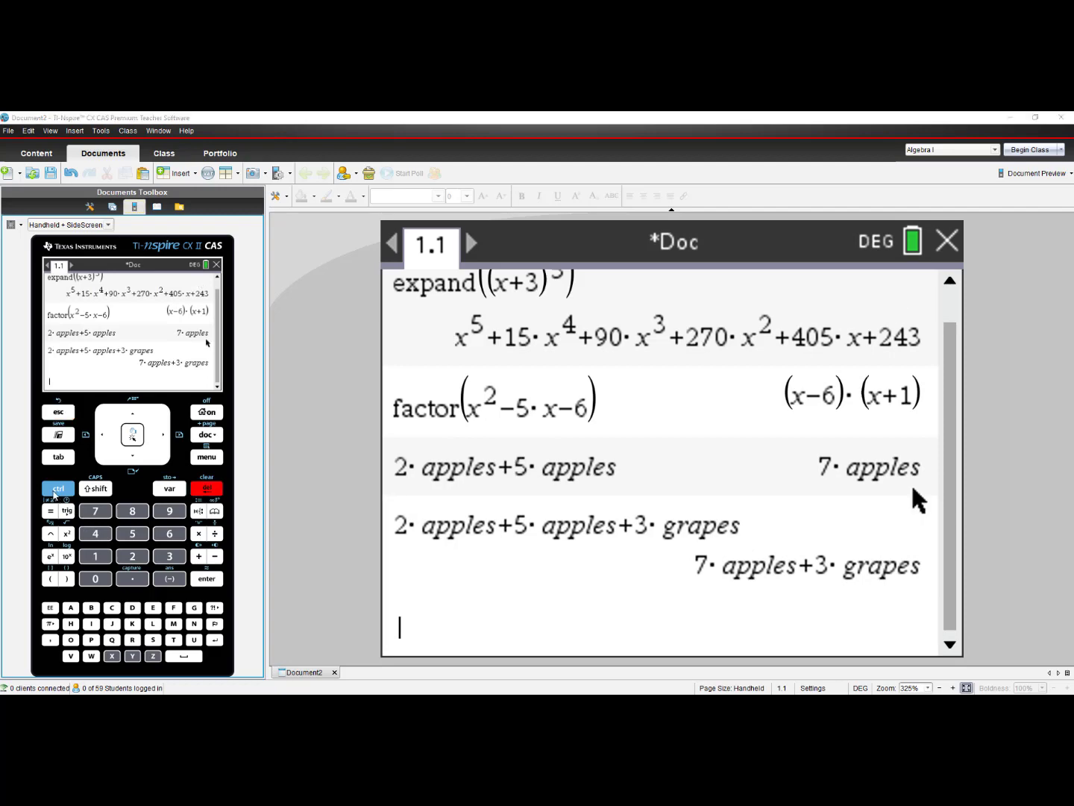
{"action": "left_click", "coordinate": [56, 490]}
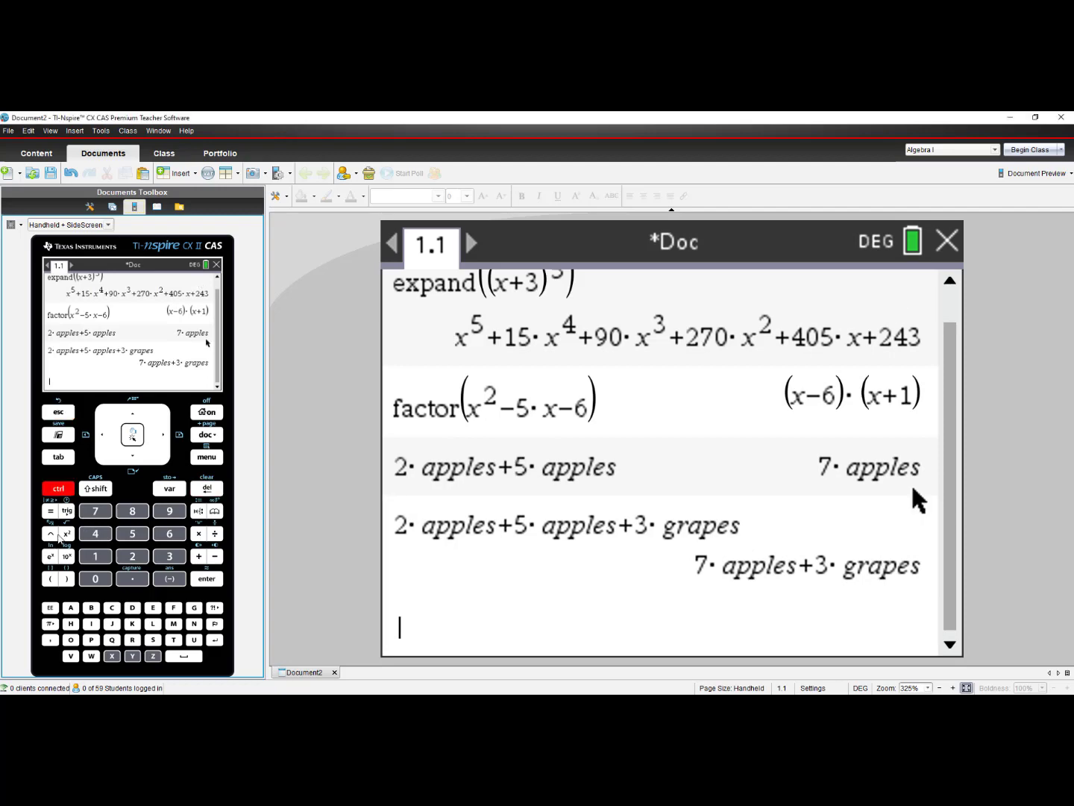
{"action": "left_click", "coordinate": [67, 533]}
{"action": "left_click", "coordinate": [130, 513]}
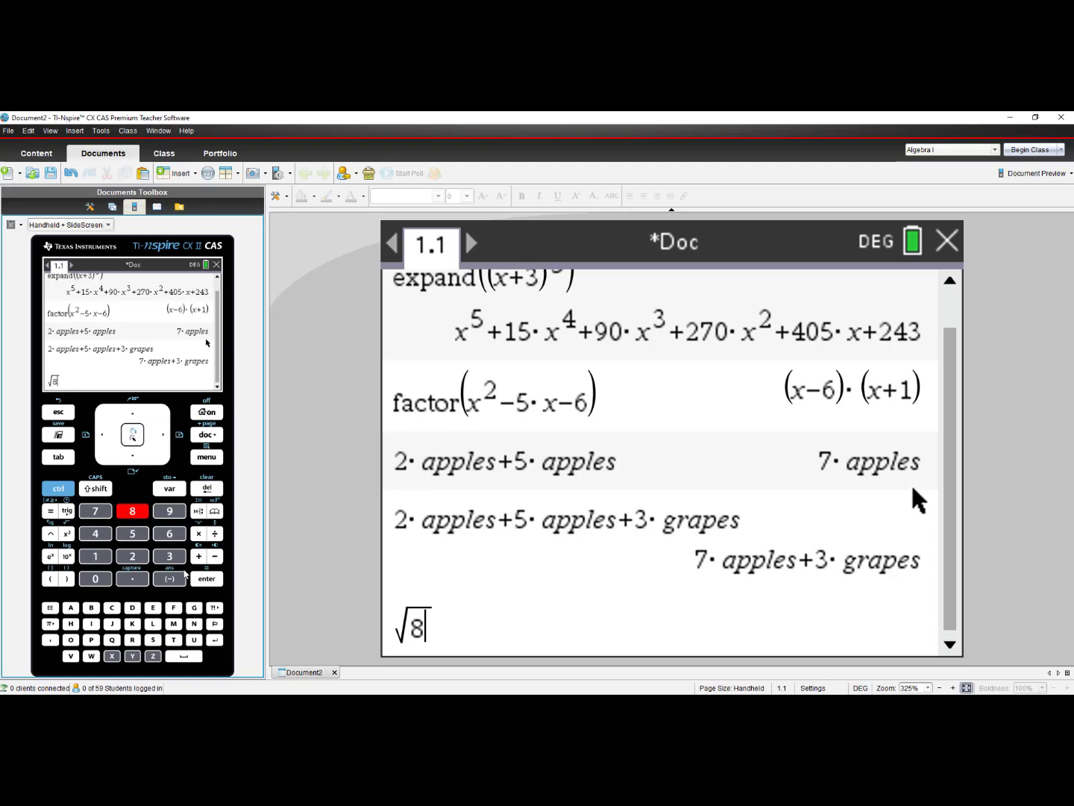
{"action": "left_click", "coordinate": [204, 584]}
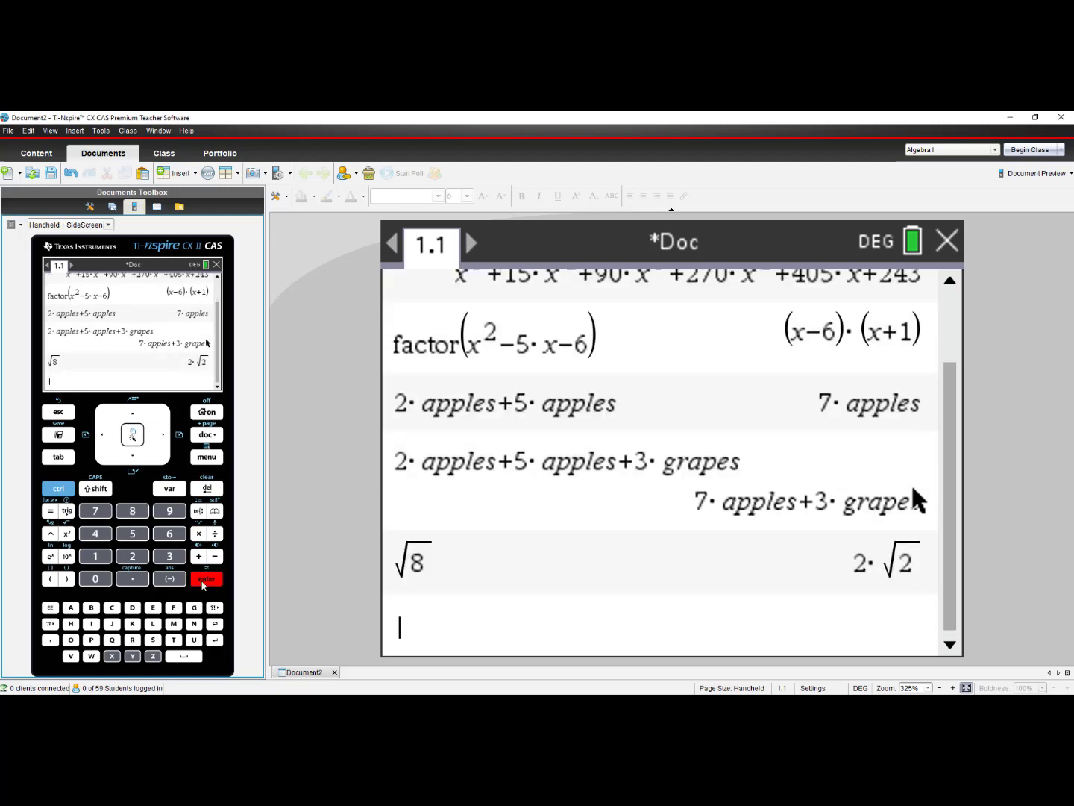
Evaluate sin(45°) using the degree sign, getting the exact result √2/2.
{"action": "left_click", "coordinate": [66, 512]}
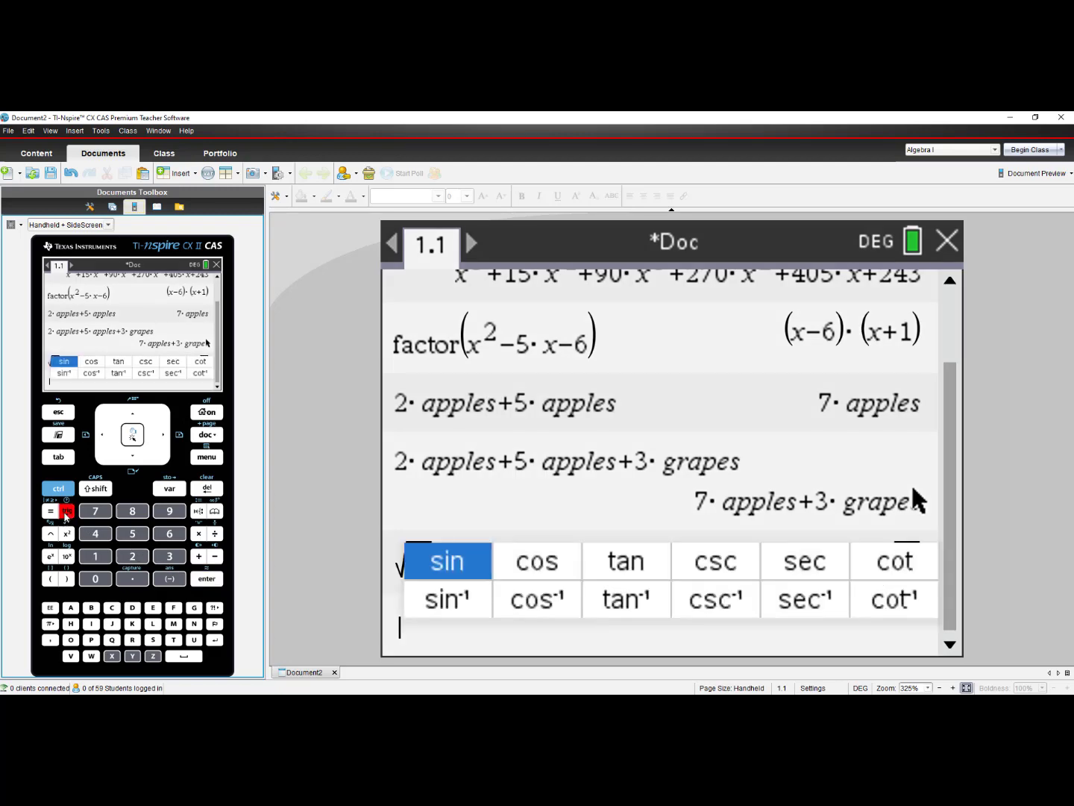
{"action": "left_click", "coordinate": [208, 580]}
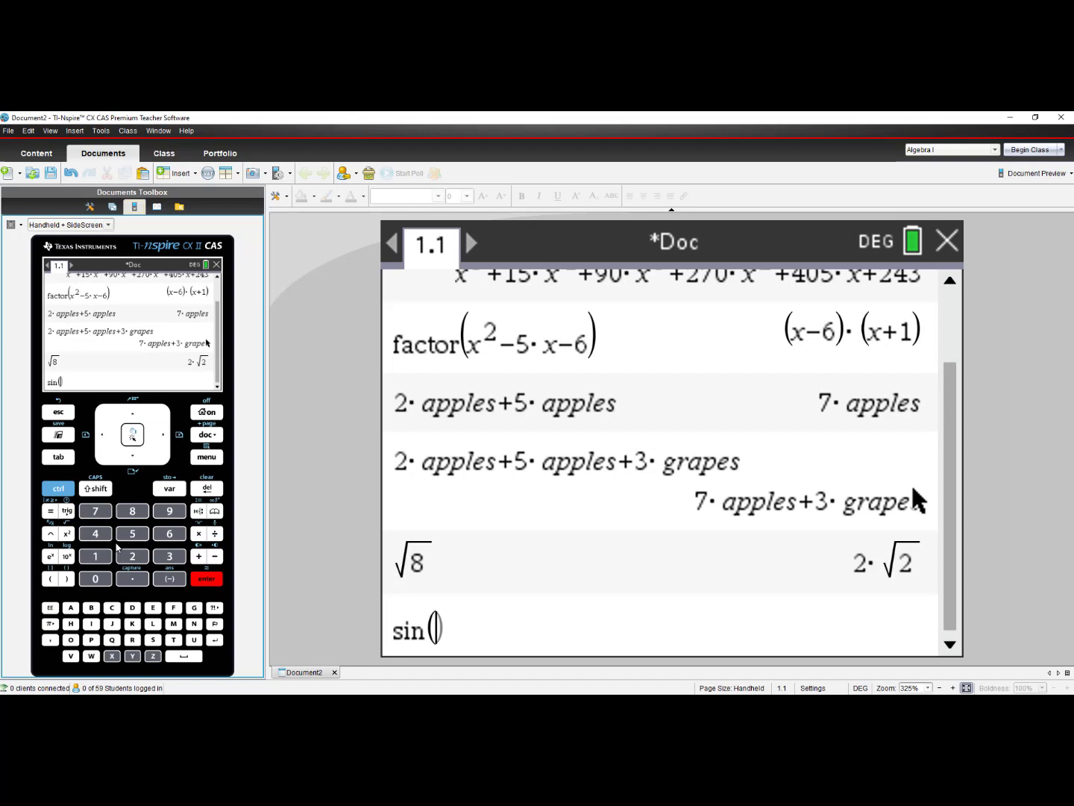
{"action": "left_click", "coordinate": [95, 533]}
{"action": "left_click", "coordinate": [132, 533]}
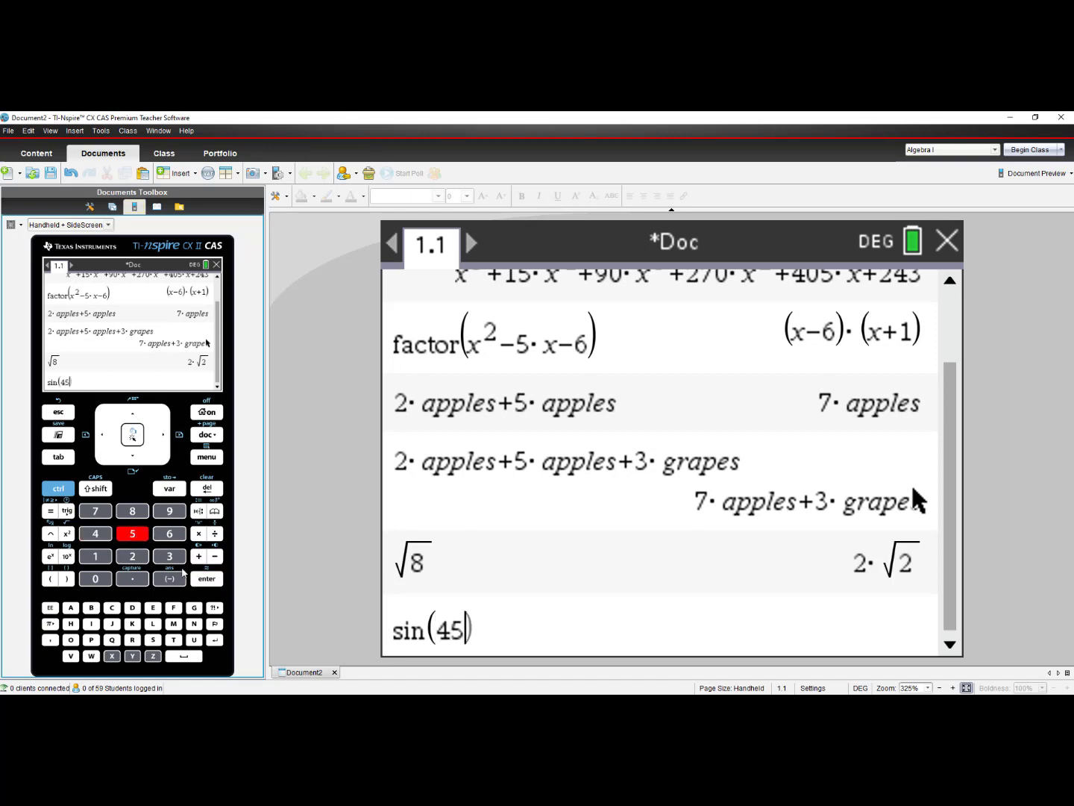
{"action": "left_click", "coordinate": [216, 609]}
{"action": "left_click", "coordinate": [166, 439]}
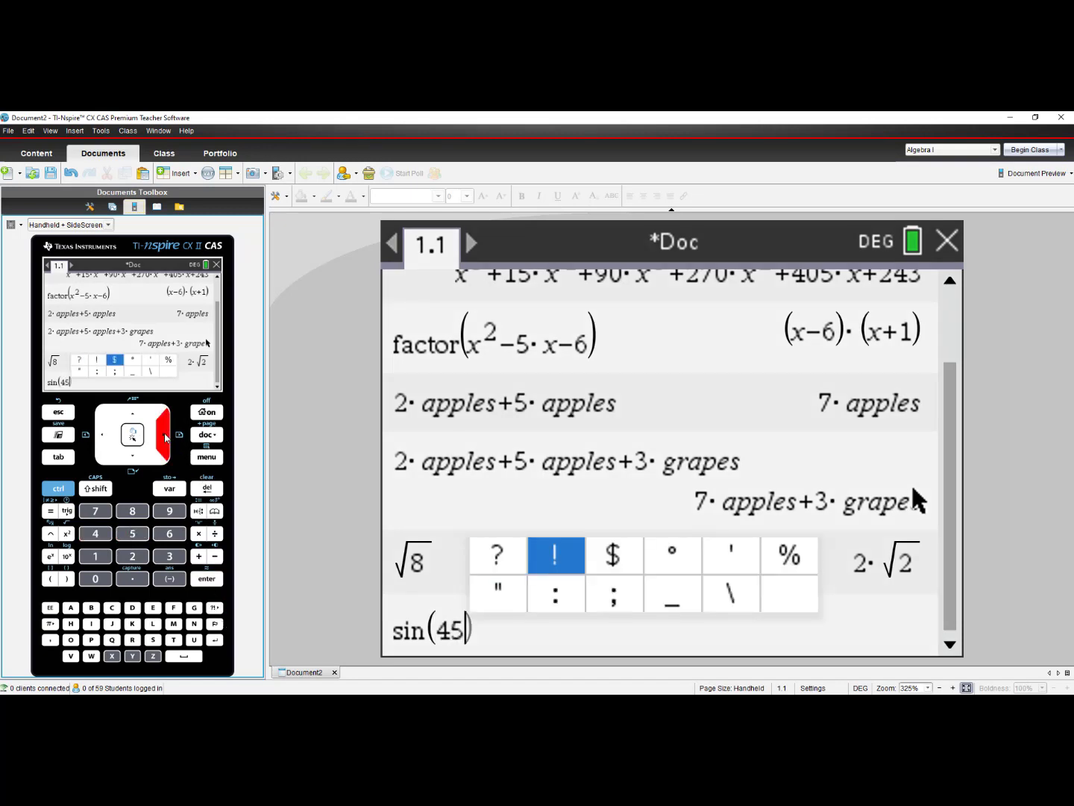
{"action": "left_click", "coordinate": [166, 439]}
{"action": "left_click", "coordinate": [166, 439]}
{"action": "left_click", "coordinate": [201, 582]}
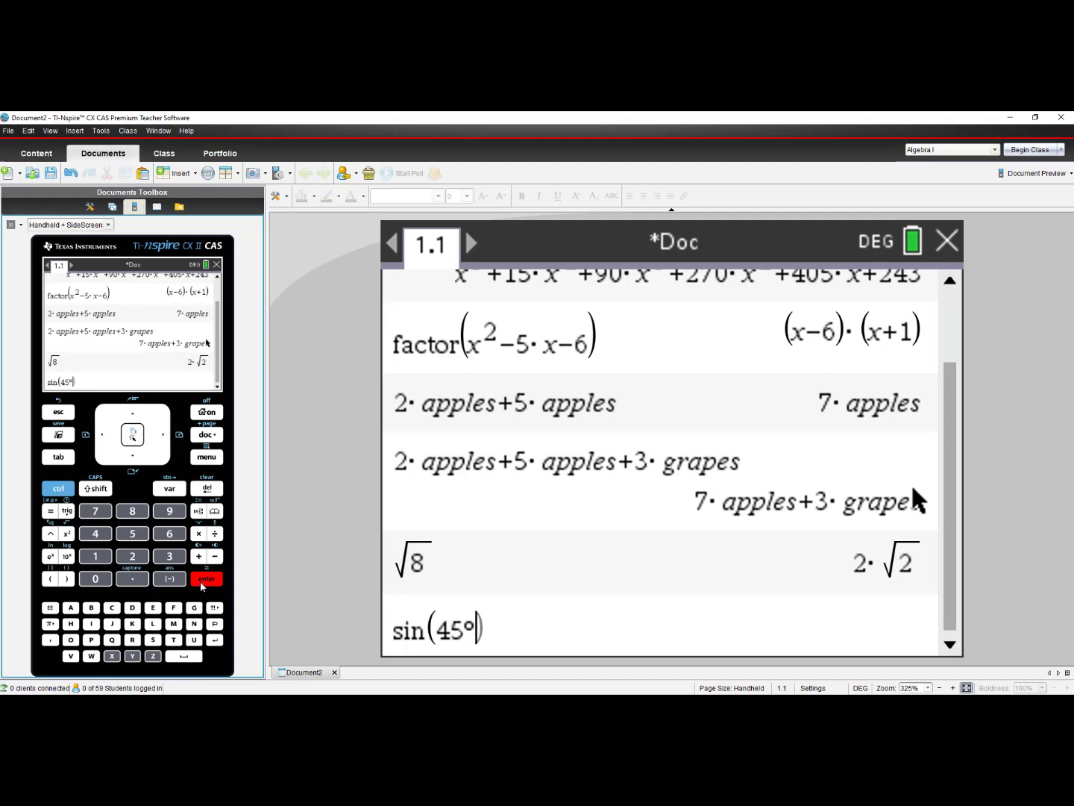
{"action": "left_click", "coordinate": [202, 582]}
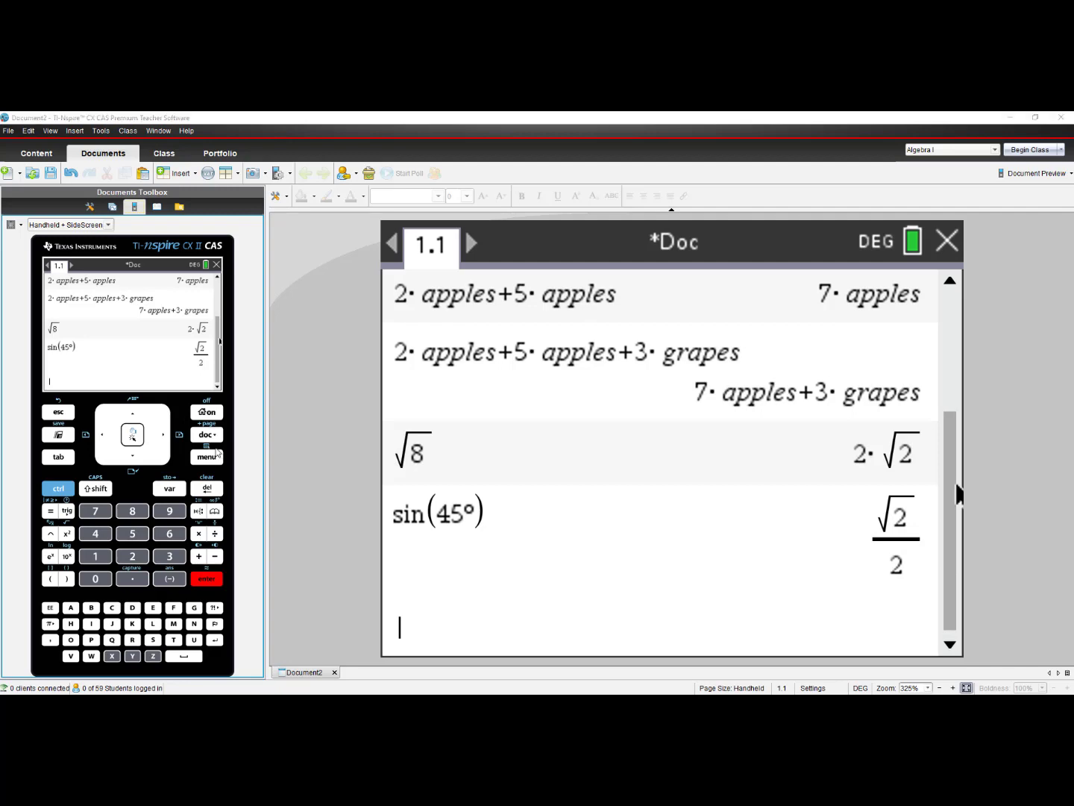
Set CAS Mode to Off in Document Settings, confirm with OK, and reopen Document2.
{"action": "left_click", "coordinate": [211, 414]}
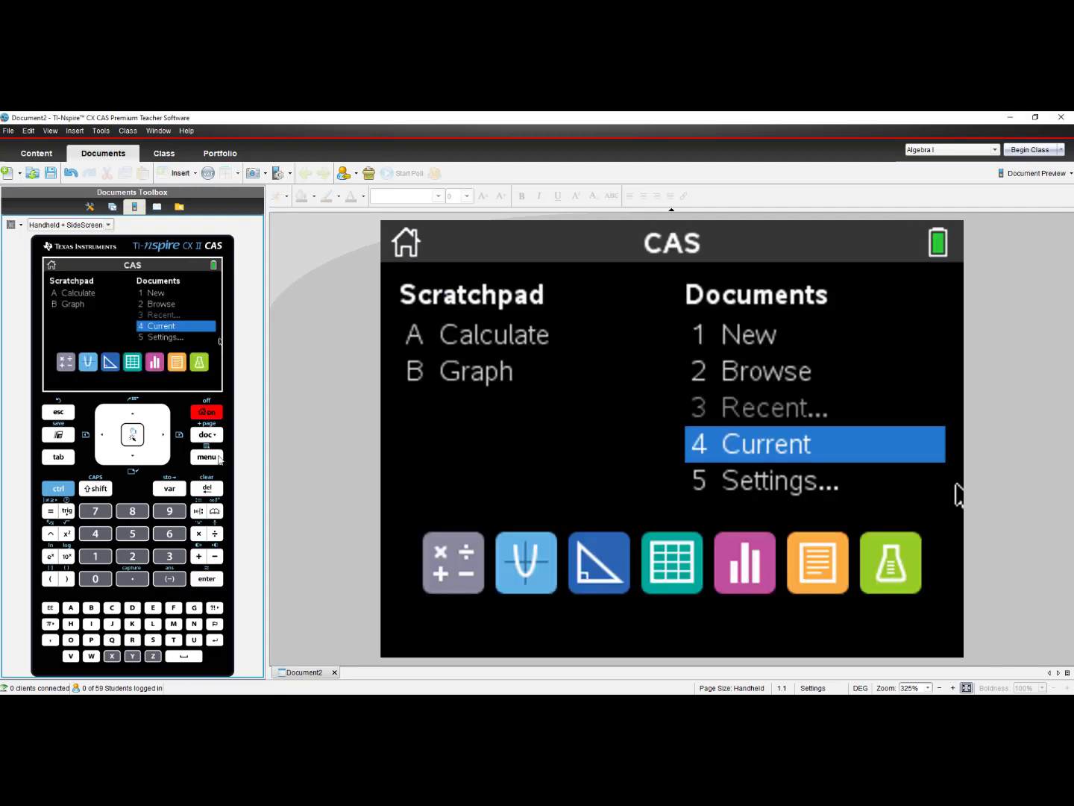
{"action": "left_click", "coordinate": [140, 535]}
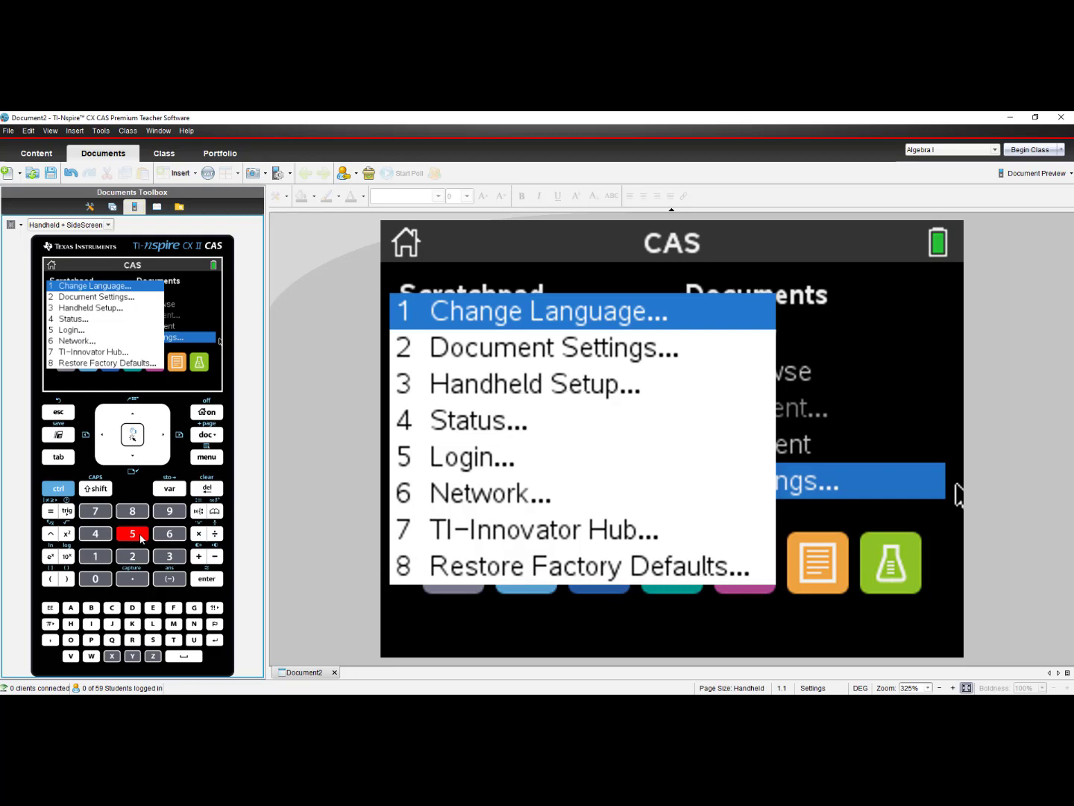
{"action": "left_click", "coordinate": [131, 561]}
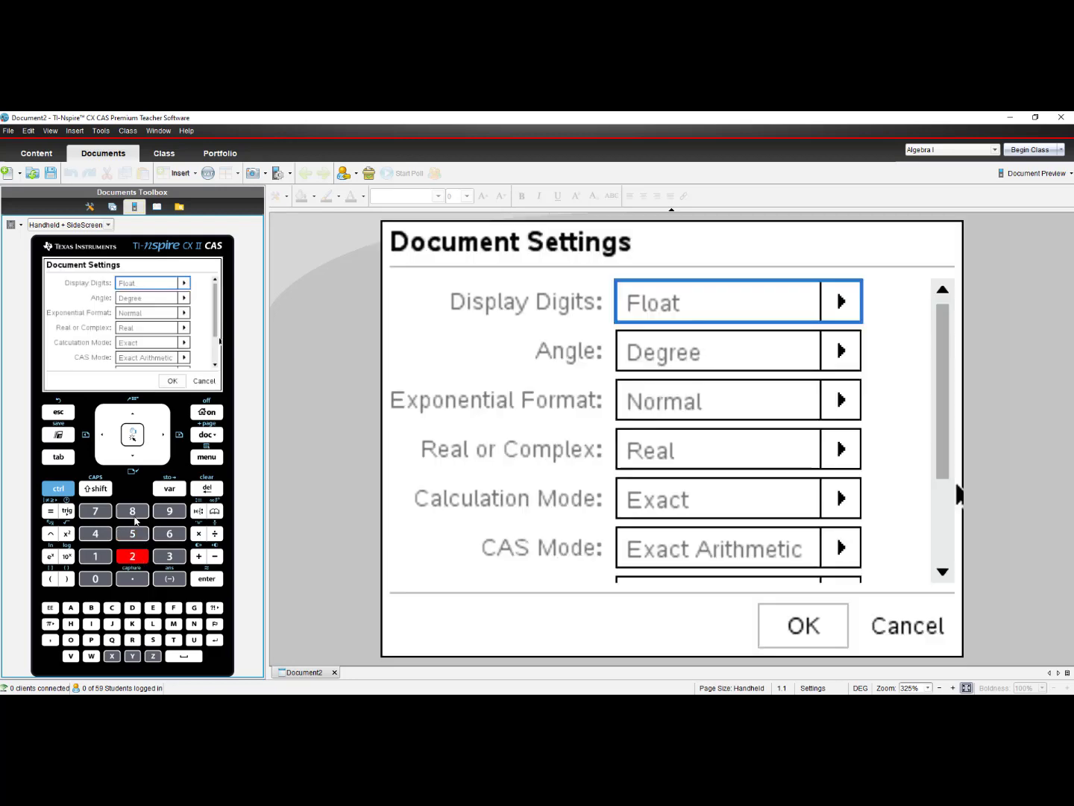
{"action": "left_click", "coordinate": [135, 461]}
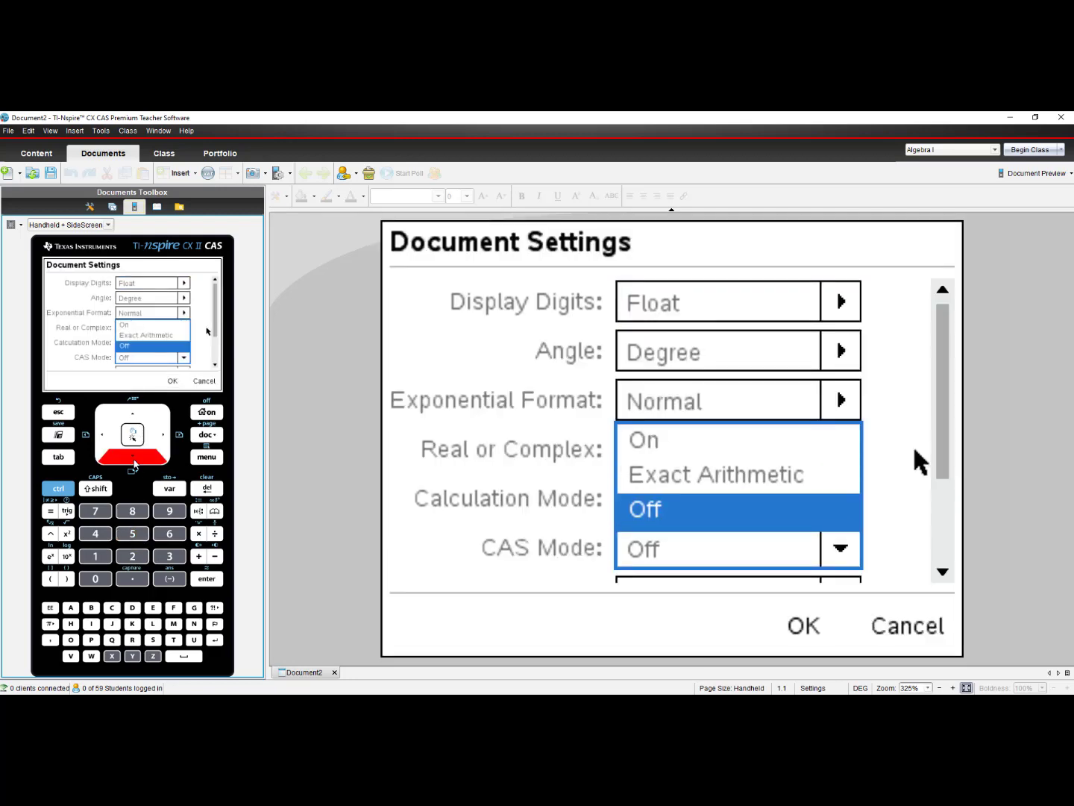
{"action": "left_click", "coordinate": [207, 580]}
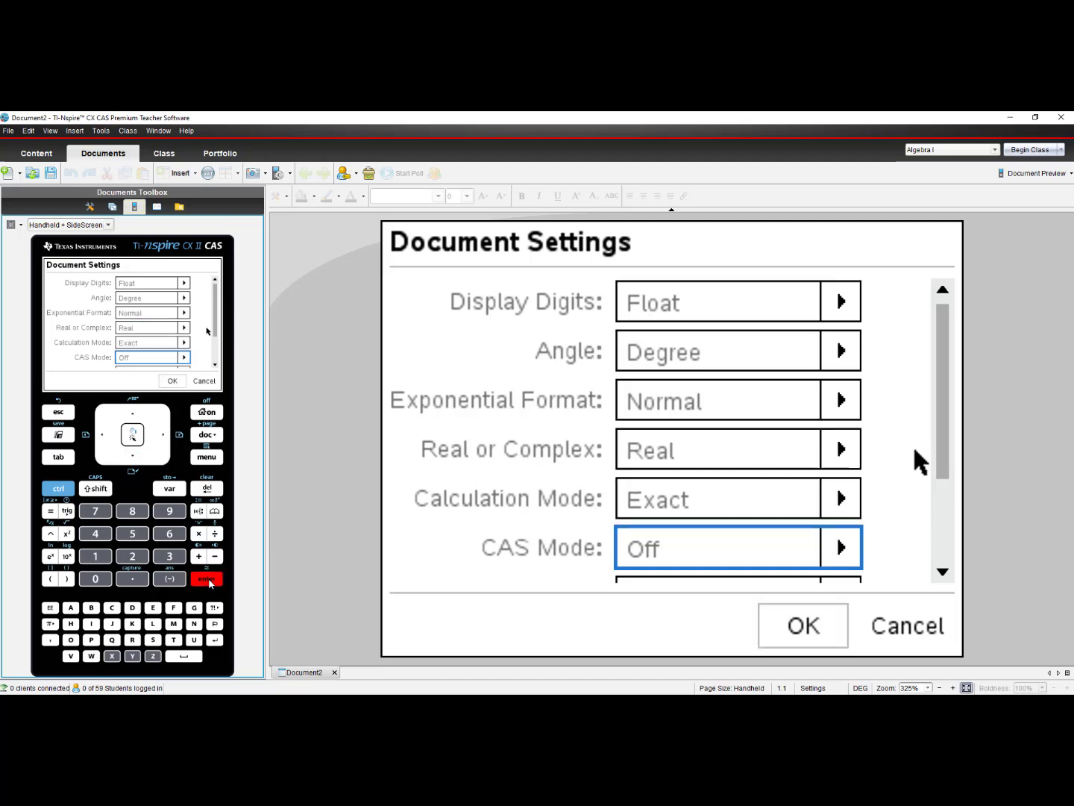
{"action": "left_click", "coordinate": [56, 458]}
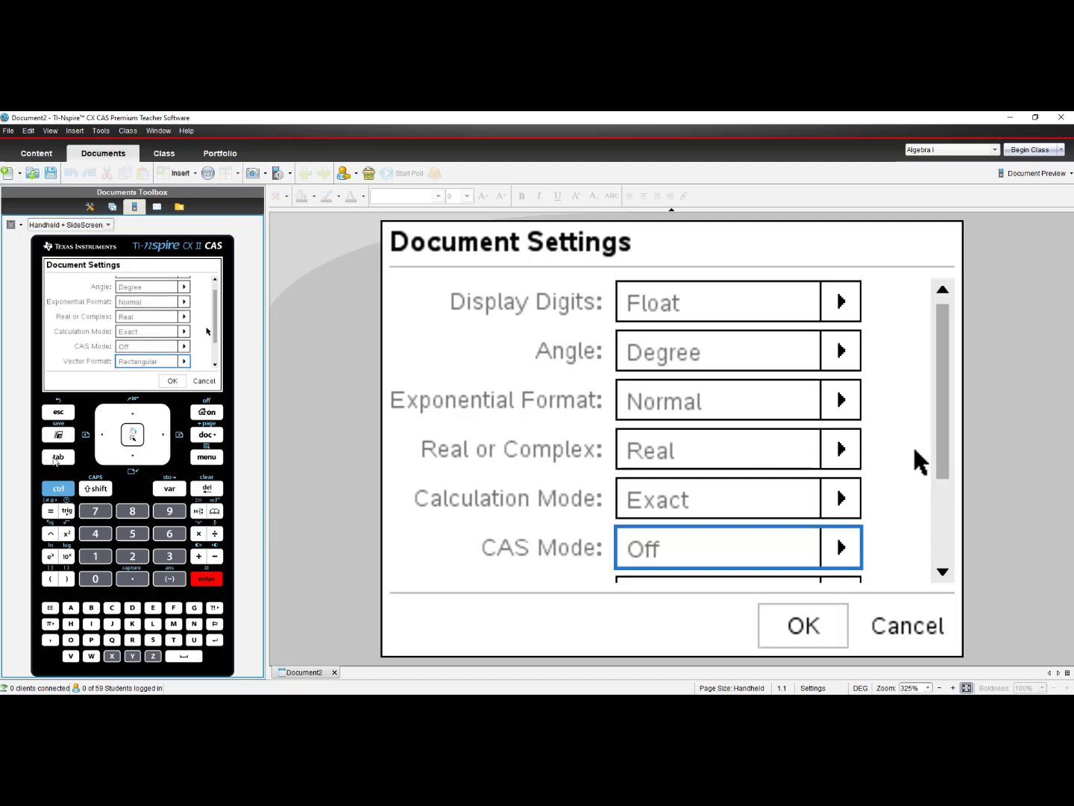
{"action": "left_click", "coordinate": [57, 458]}
{"action": "left_click", "coordinate": [57, 458]}
{"action": "left_click", "coordinate": [56, 458]}
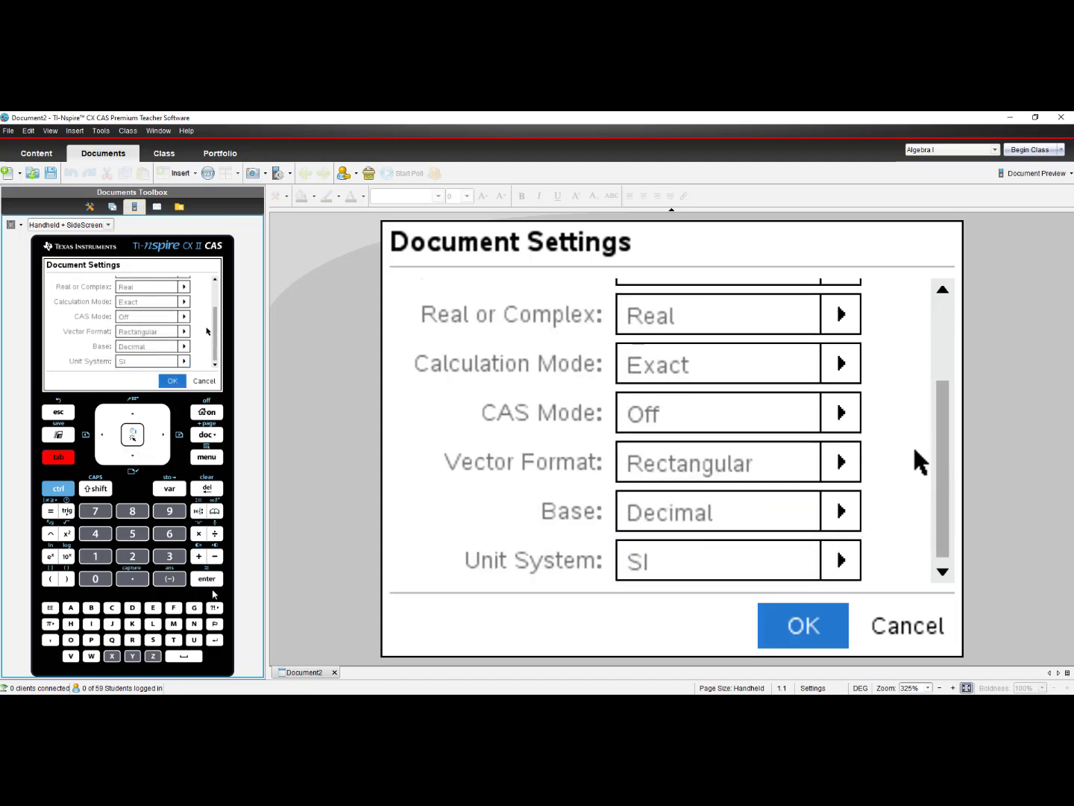
{"action": "left_click", "coordinate": [208, 580]}
{"action": "left_click", "coordinate": [95, 534]}
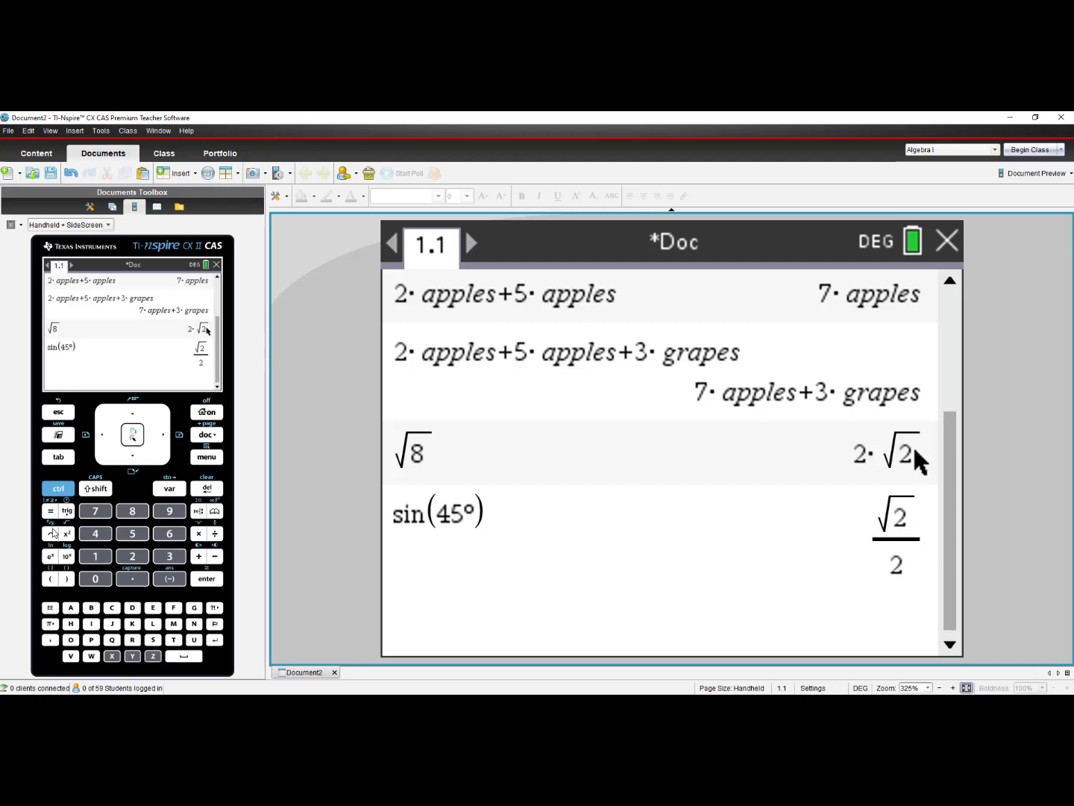
Evaluate √8, now giving the decimal 2.82842712475.
{"action": "left_click", "coordinate": [58, 489]}
{"action": "left_click", "coordinate": [67, 535]}
{"action": "left_click", "coordinate": [133, 512]}
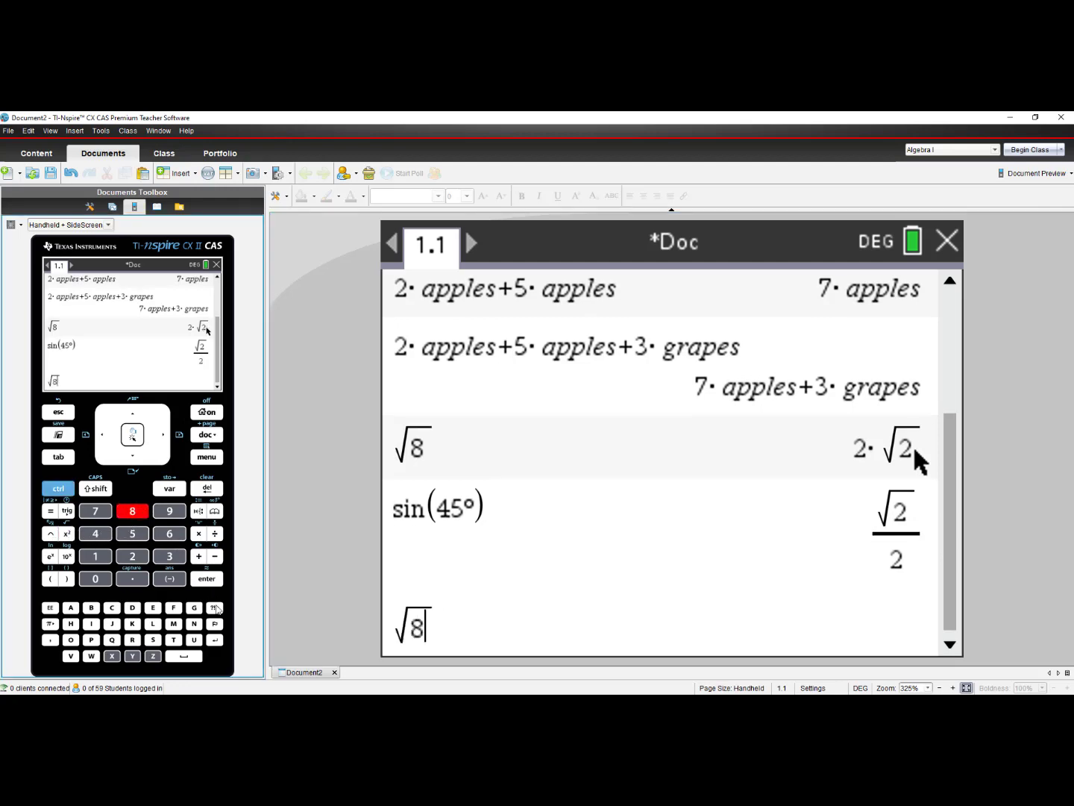
{"action": "left_click", "coordinate": [207, 580]}
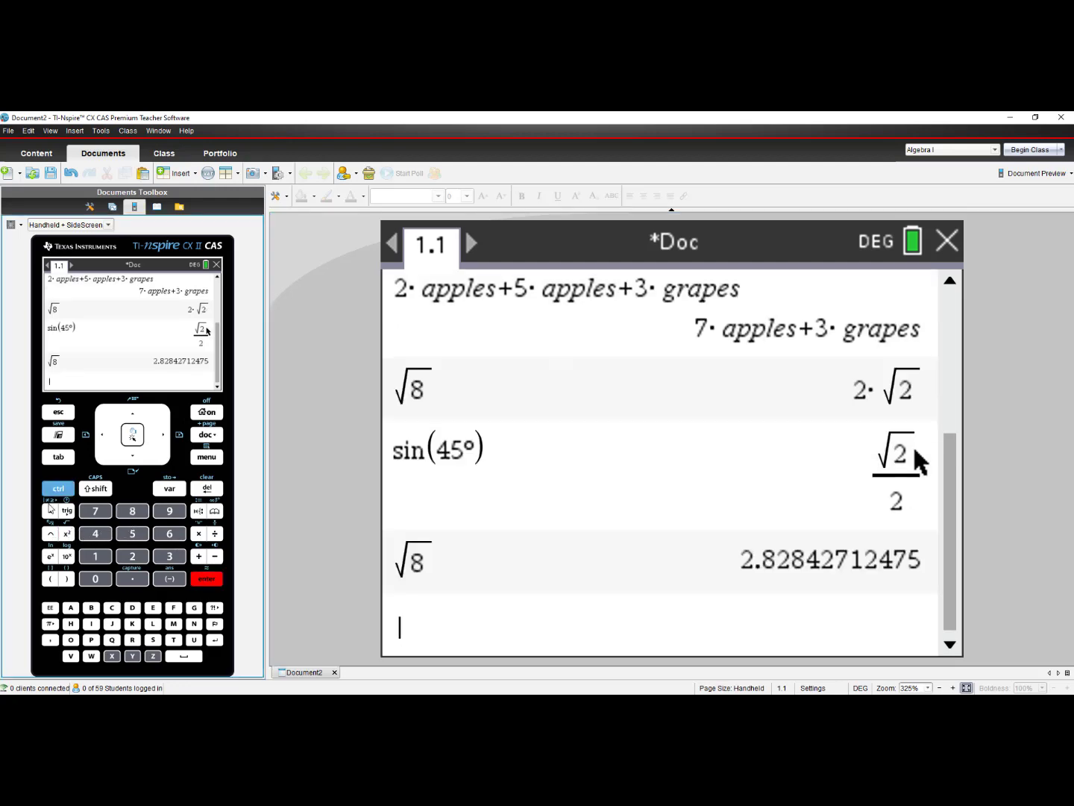
Evaluate sin(45°) with the degree sign, now giving 0.707106781187.
{"action": "left_click", "coordinate": [67, 512]}
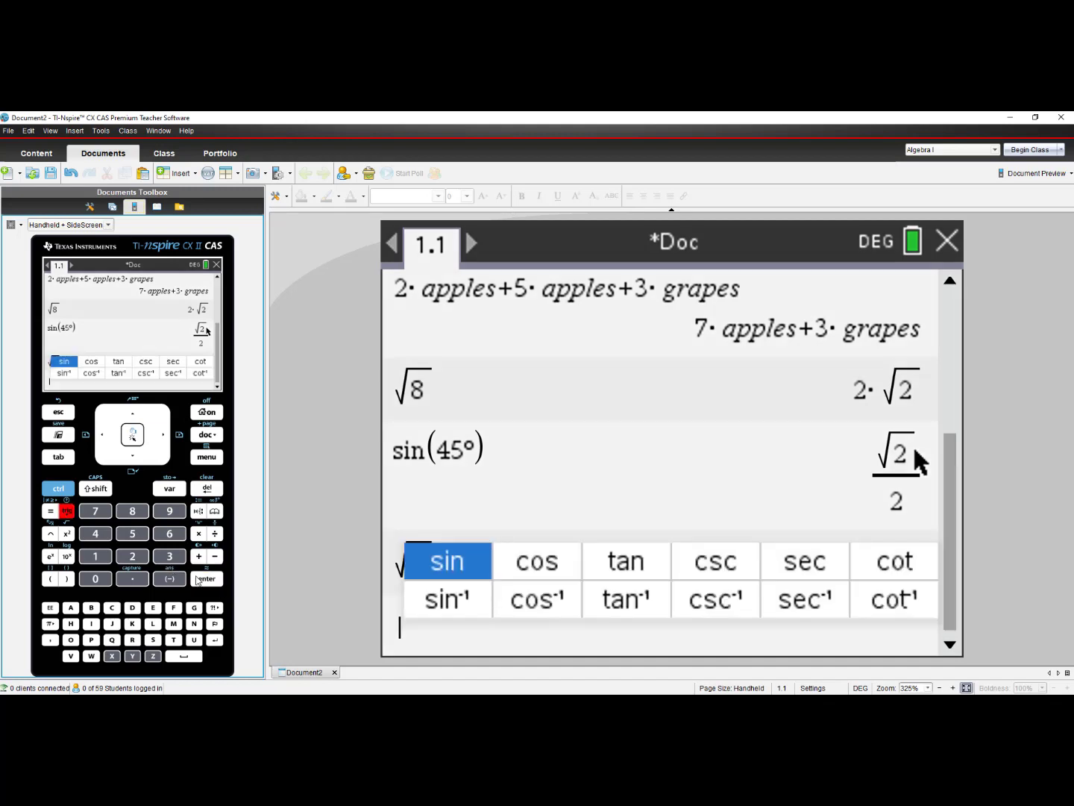
{"action": "left_click", "coordinate": [200, 579]}
{"action": "left_click", "coordinate": [96, 534]}
{"action": "left_click", "coordinate": [124, 534]}
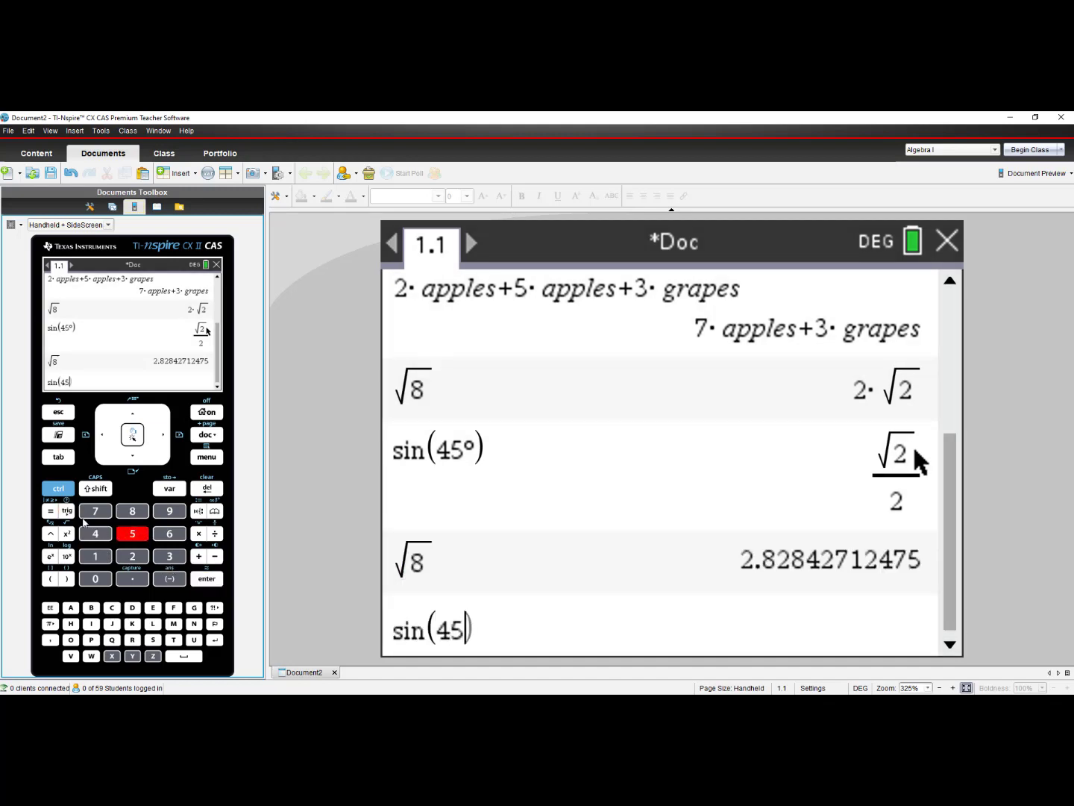
{"action": "left_click", "coordinate": [214, 608]}
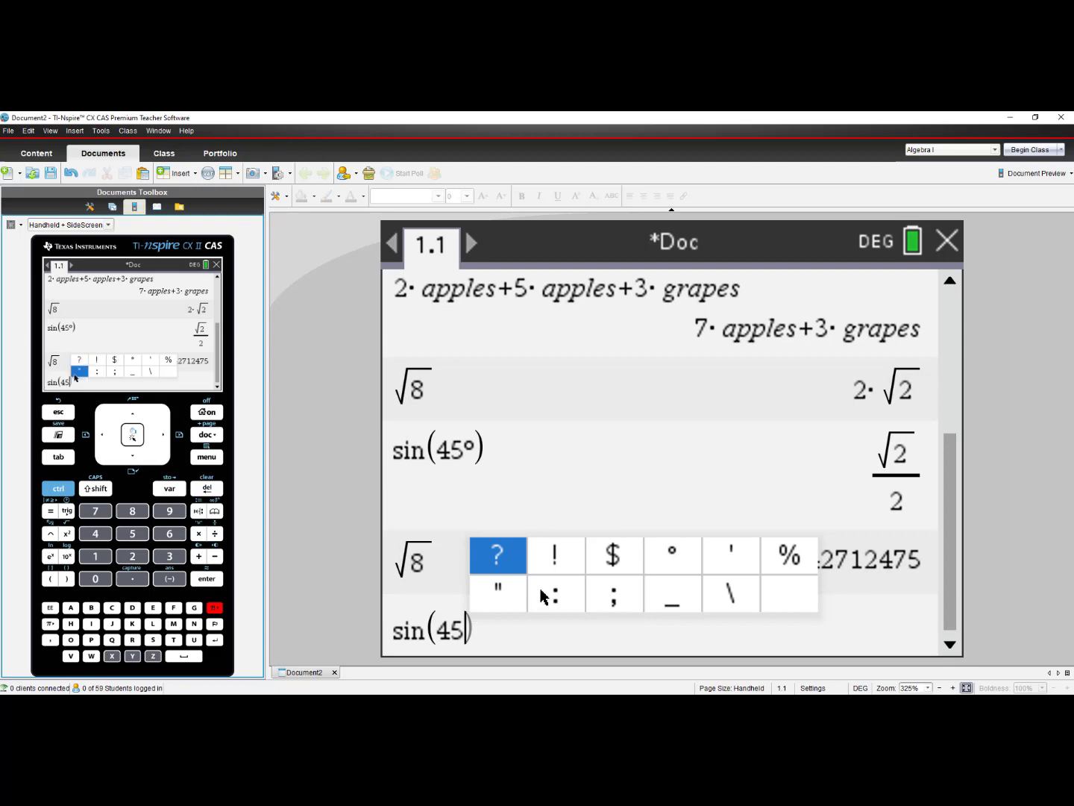
{"action": "left_click", "coordinate": [132, 360]}
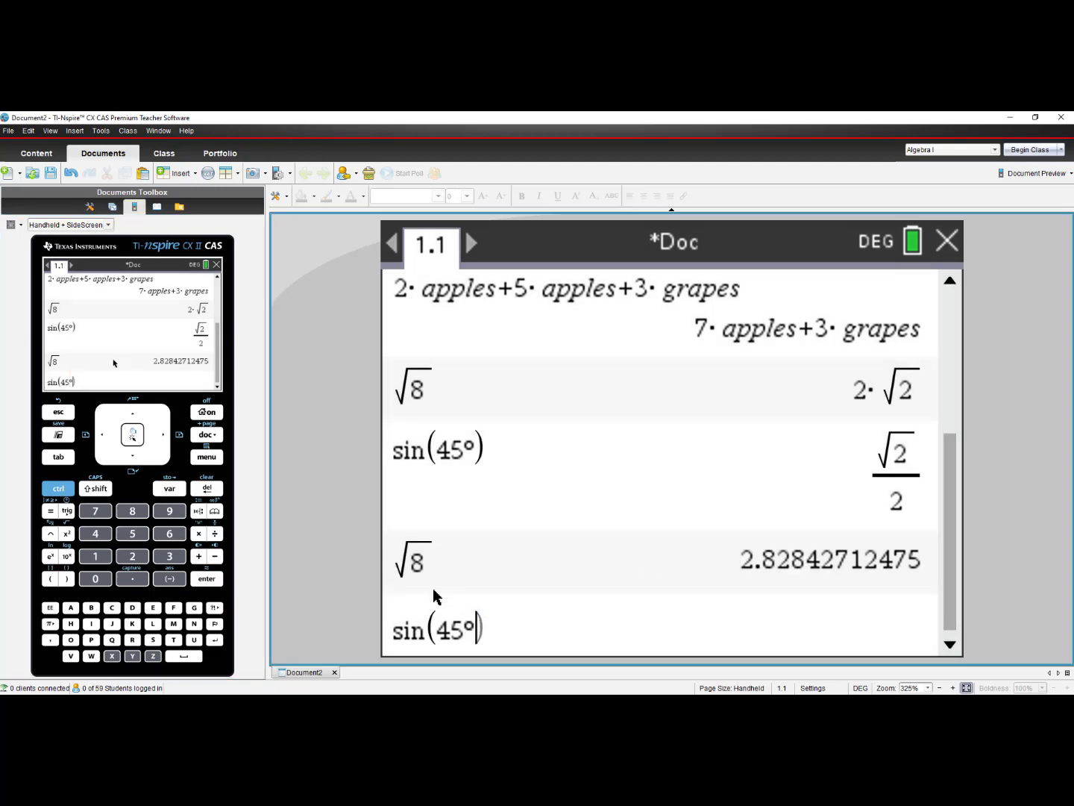
{"action": "left_click", "coordinate": [203, 581]}
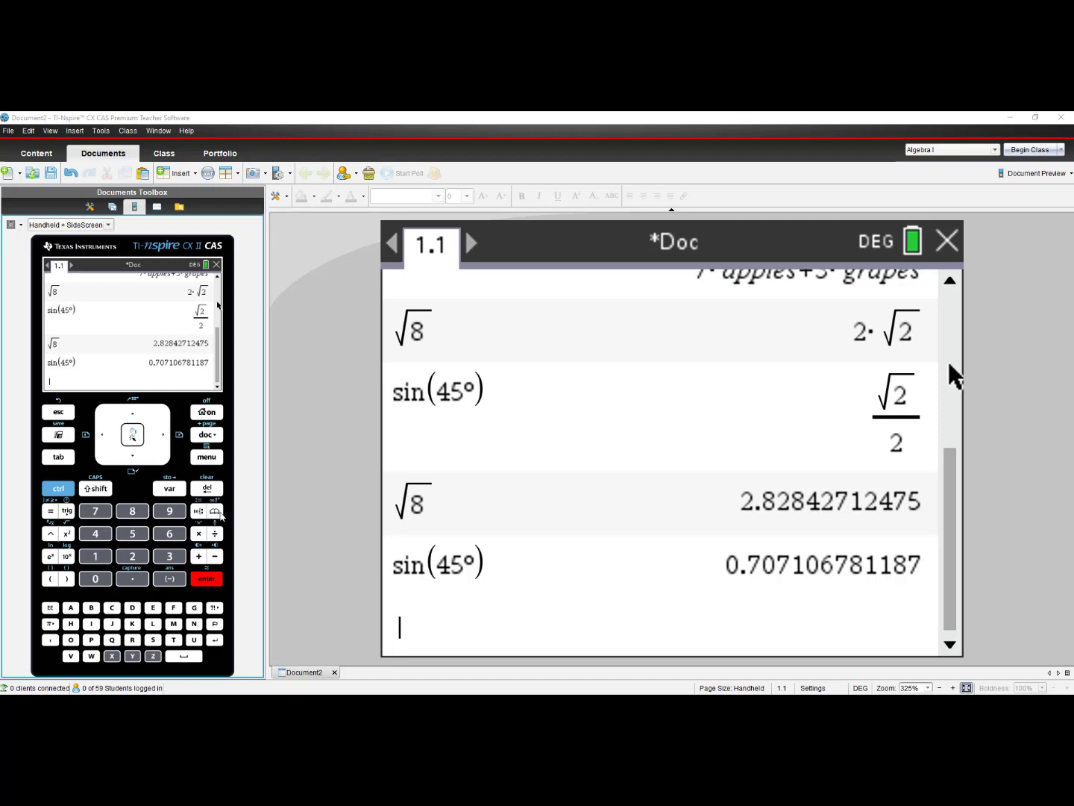
Open and close the math template palette, then go to the handheld home screen.
{"action": "left_click", "coordinate": [198, 512]}
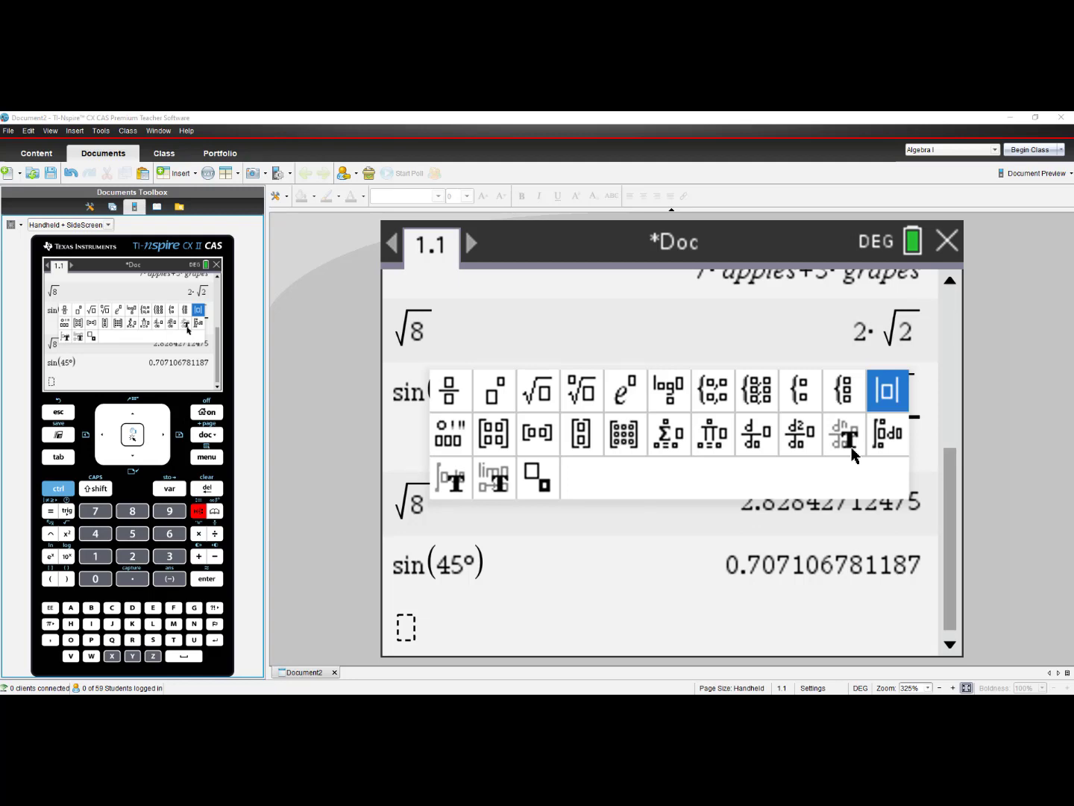
{"action": "left_click", "coordinate": [688, 654]}
{"action": "left_click", "coordinate": [209, 415]}
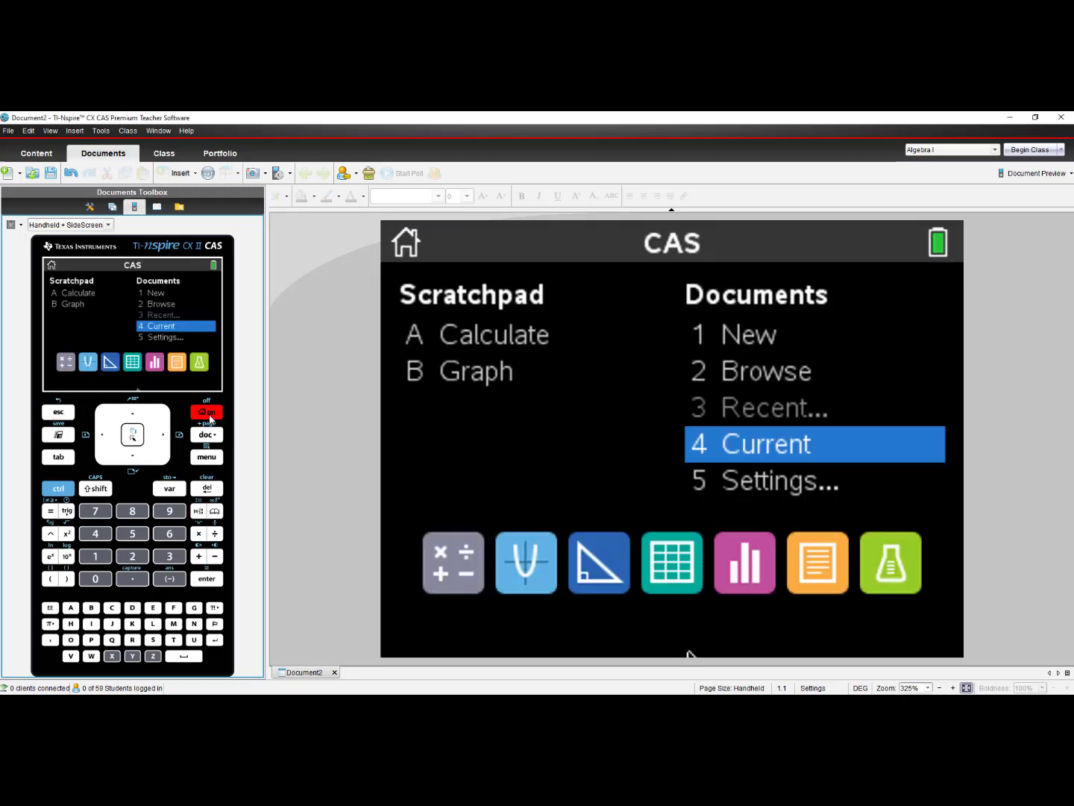
In Document Settings, switch CAS Mode to On and confirm with OK.
{"action": "left_click", "coordinate": [133, 536]}
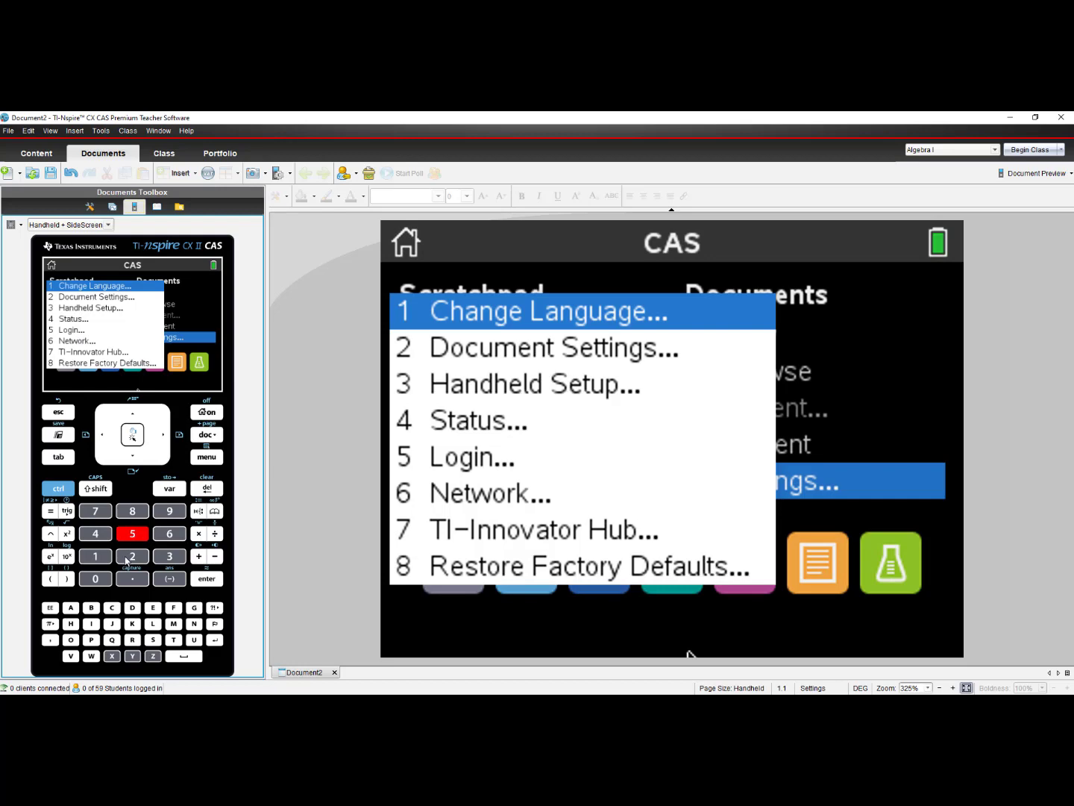
{"action": "left_click", "coordinate": [133, 556]}
{"action": "left_click", "coordinate": [134, 460]}
{"action": "left_click", "coordinate": [134, 461]}
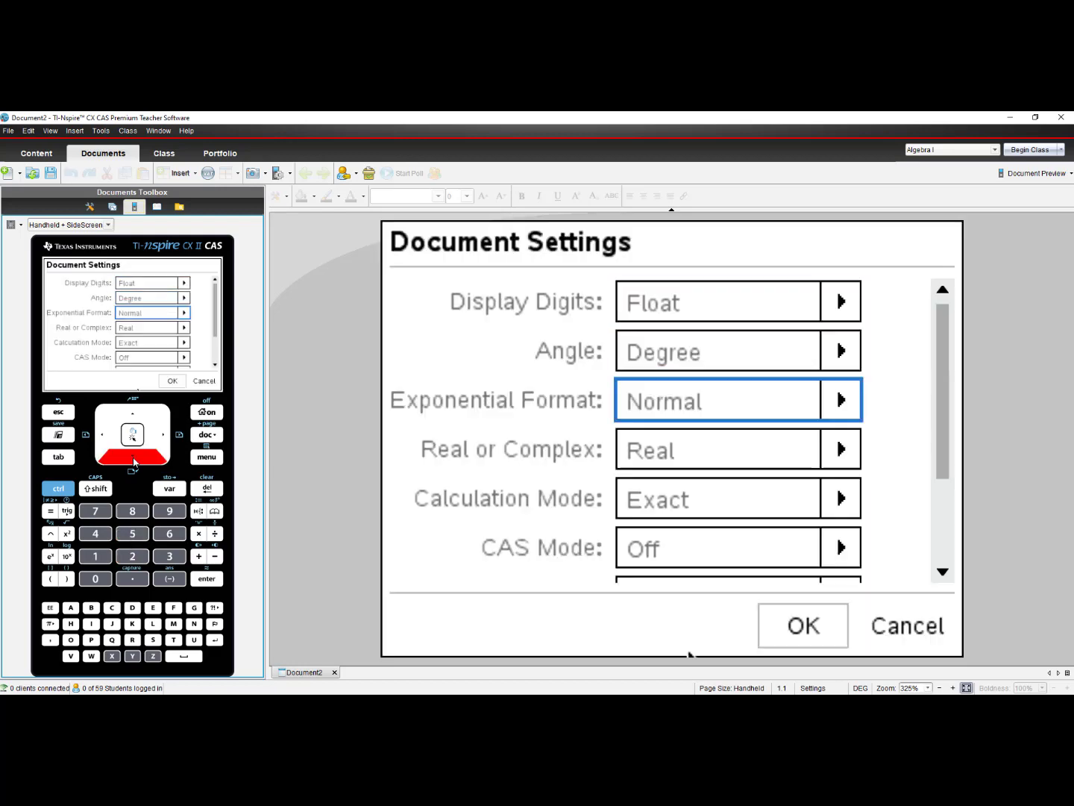
{"action": "left_click", "coordinate": [135, 460]}
{"action": "left_click", "coordinate": [134, 460]}
{"action": "left_click", "coordinate": [134, 460]}
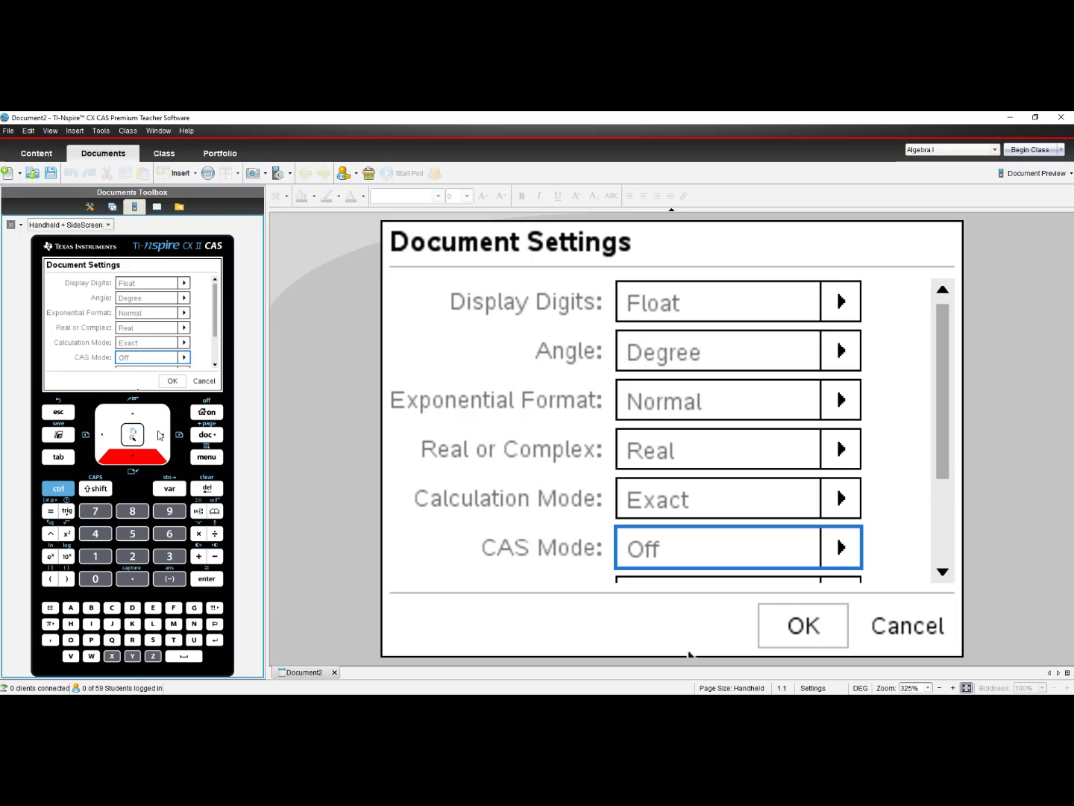
{"action": "left_click", "coordinate": [161, 434]}
{"action": "left_click", "coordinate": [132, 415]}
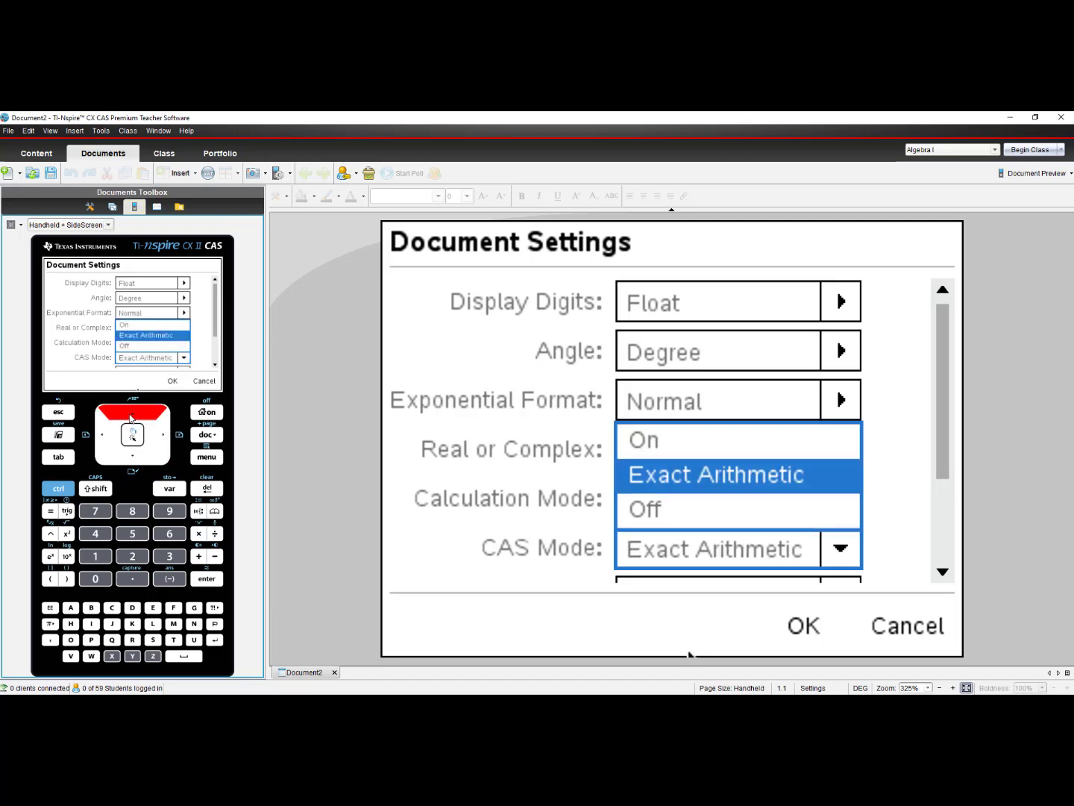
{"action": "left_click", "coordinate": [132, 414]}
{"action": "left_click", "coordinate": [199, 579]}
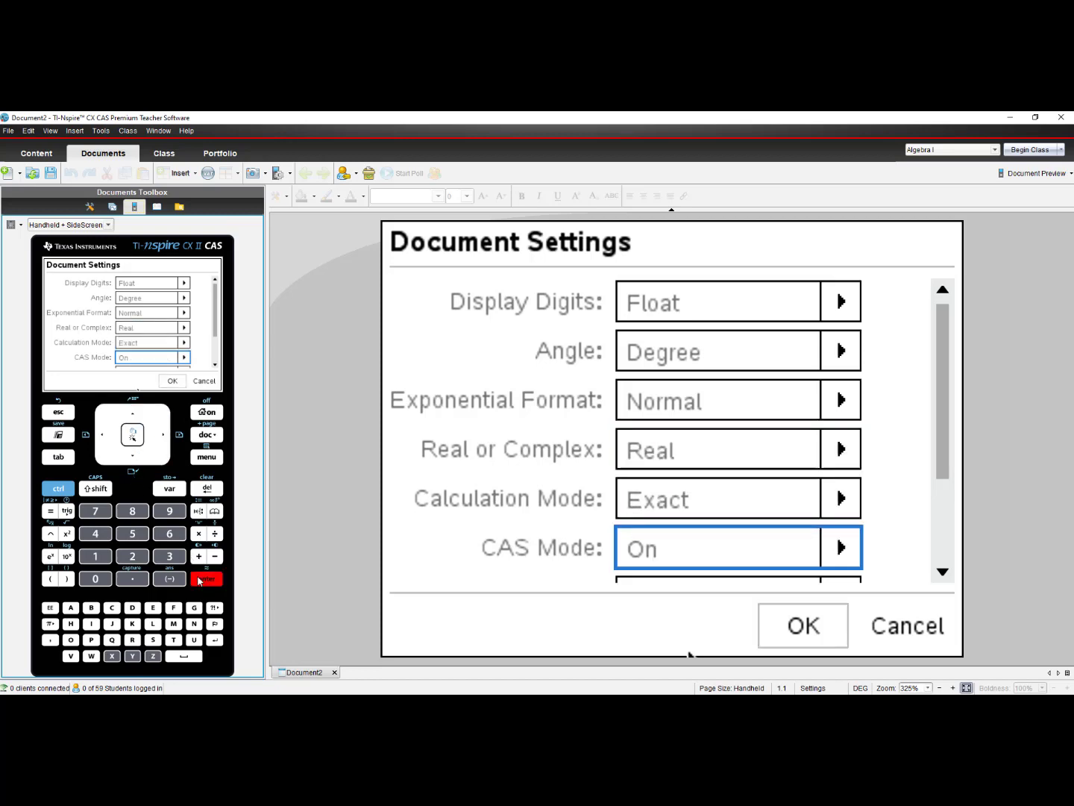
{"action": "left_click", "coordinate": [69, 462]}
{"action": "left_click", "coordinate": [69, 462]}
{"action": "left_click", "coordinate": [68, 461]}
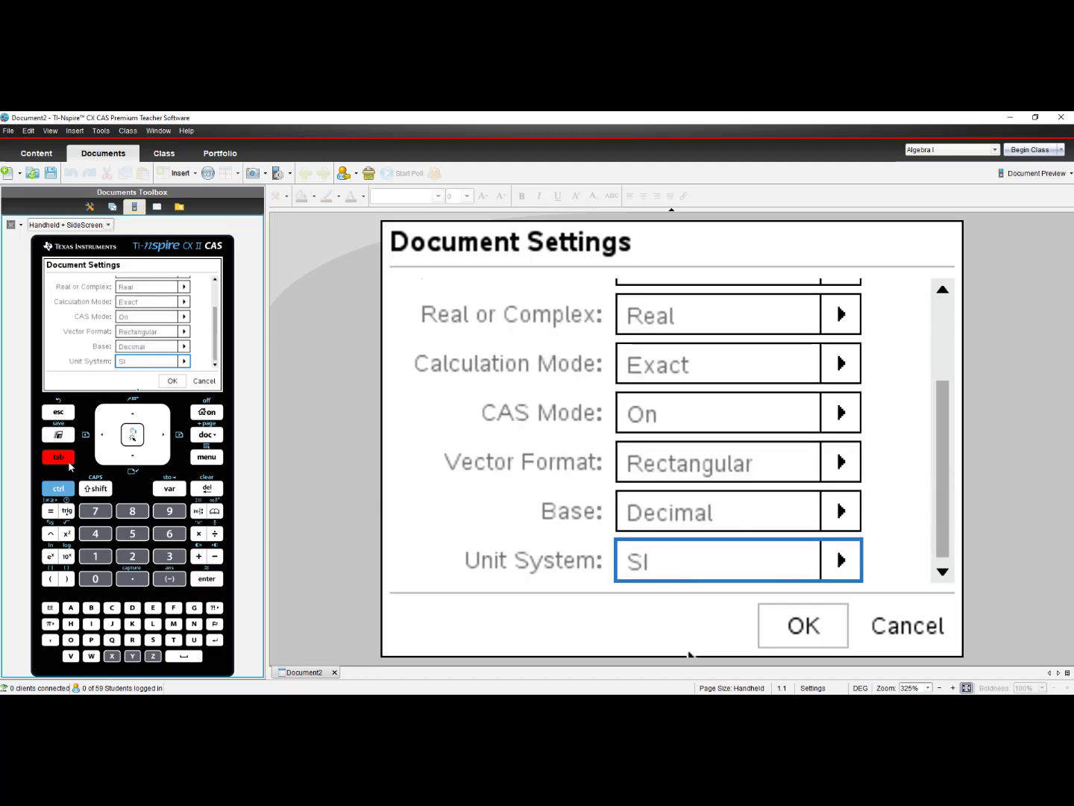
{"action": "left_click", "coordinate": [69, 462]}
{"action": "left_click", "coordinate": [204, 581]}
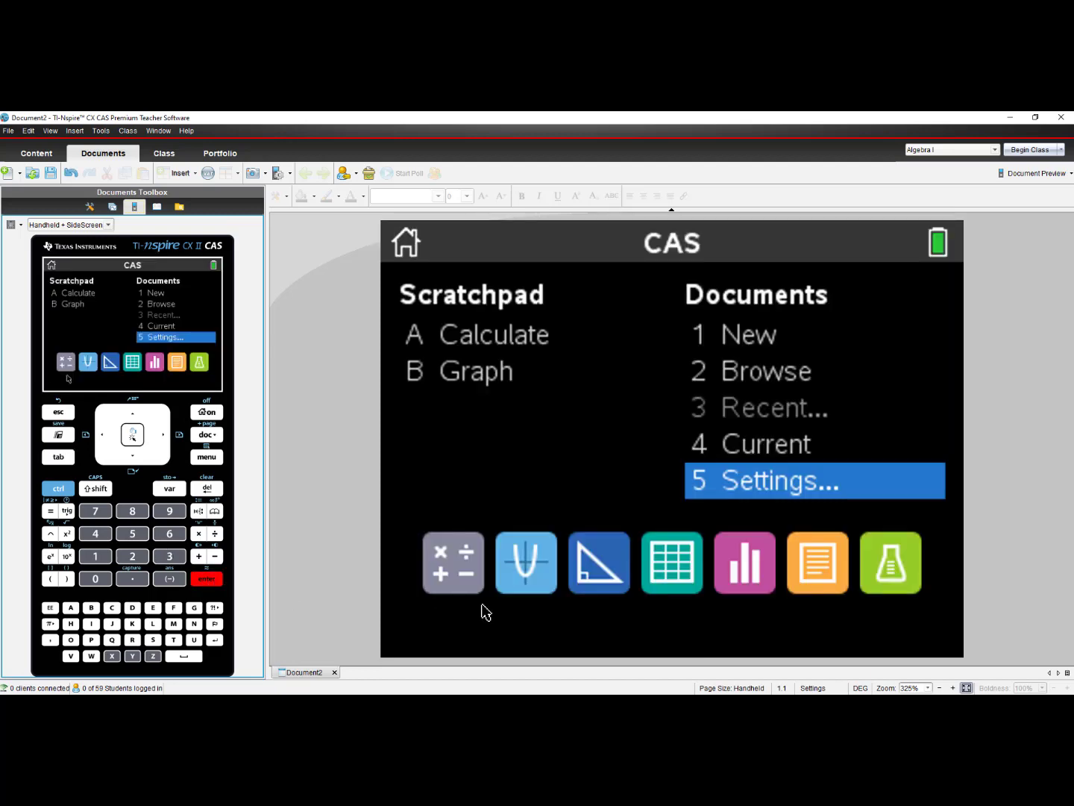
Add a Graphs page plotting f1(x)=sin(x) and bring up its menu.
{"action": "left_click", "coordinate": [529, 566]}
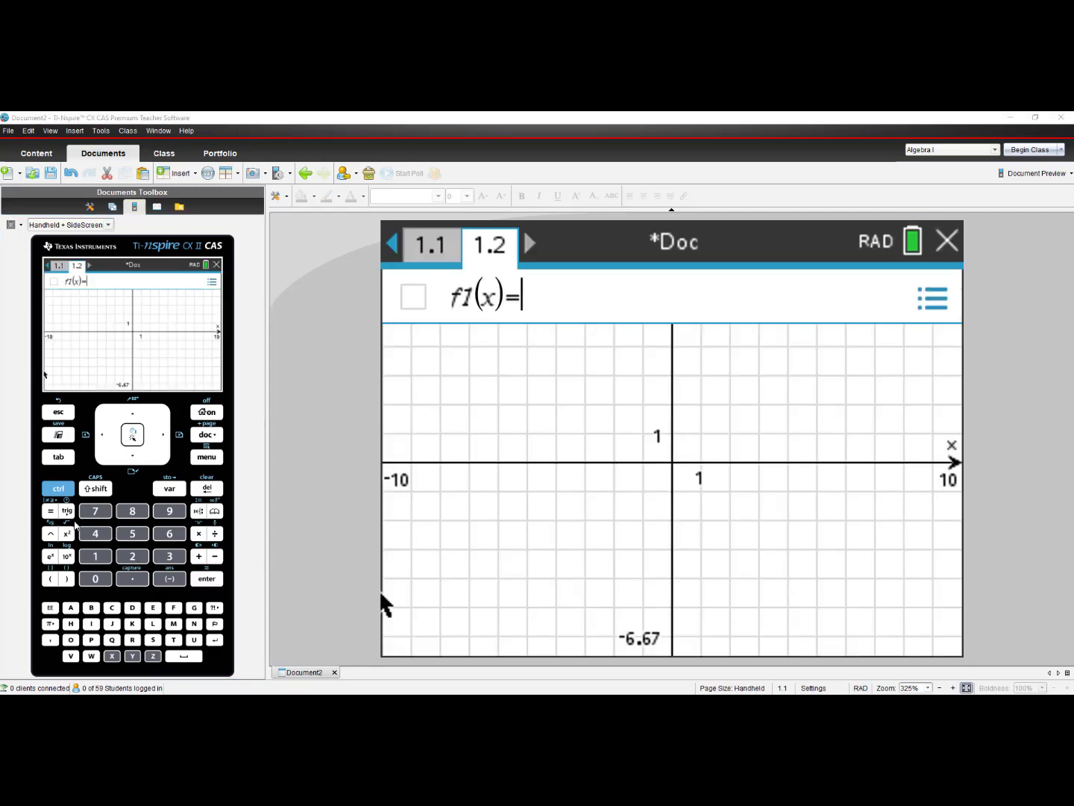
{"action": "left_click", "coordinate": [67, 511]}
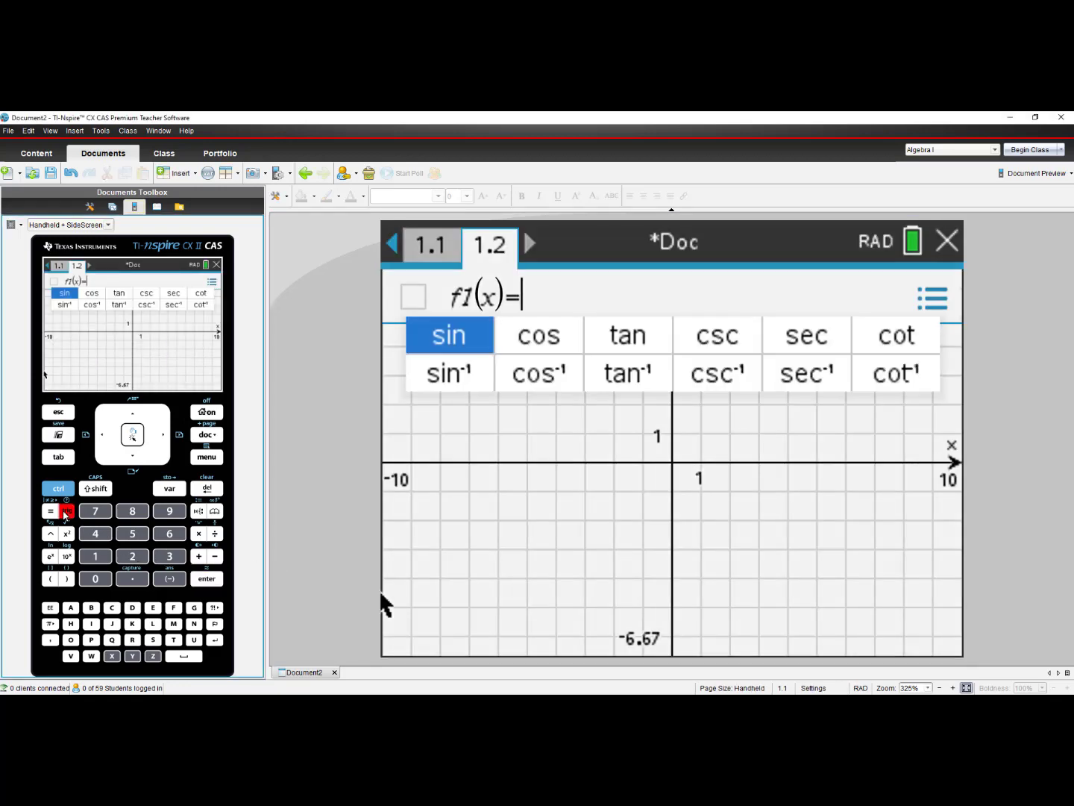
{"action": "left_click", "coordinate": [203, 581]}
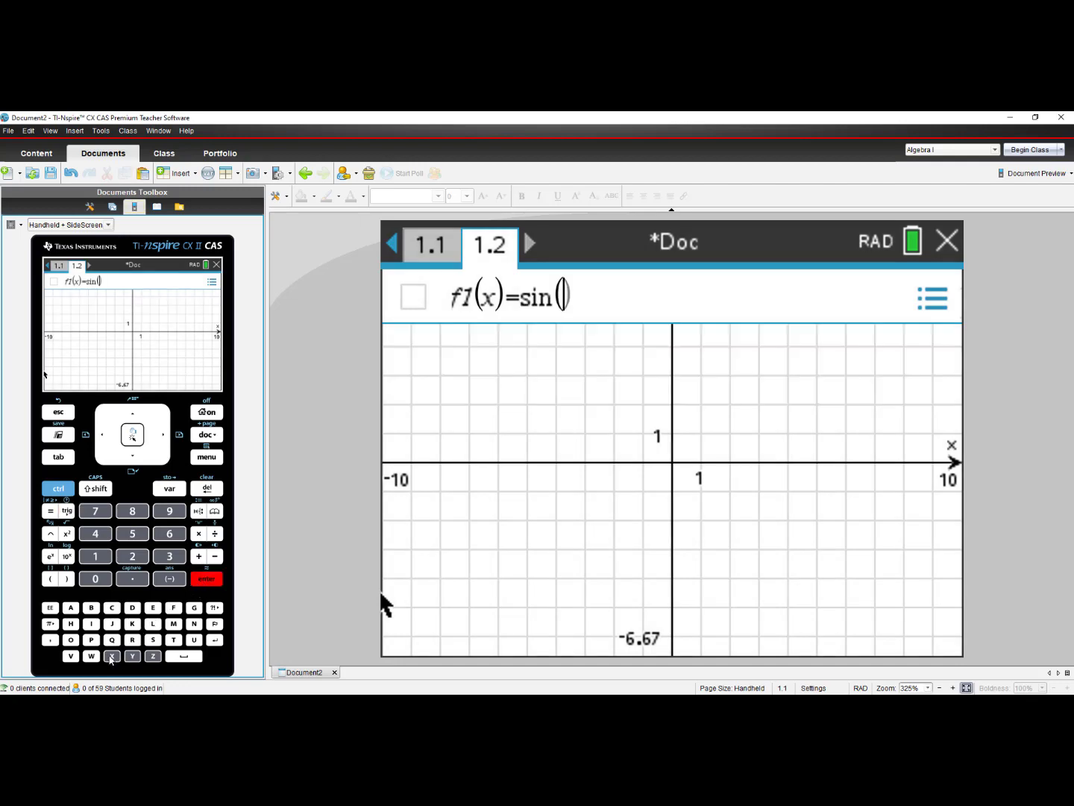
{"action": "left_click", "coordinate": [112, 656]}
{"action": "left_click", "coordinate": [211, 580]}
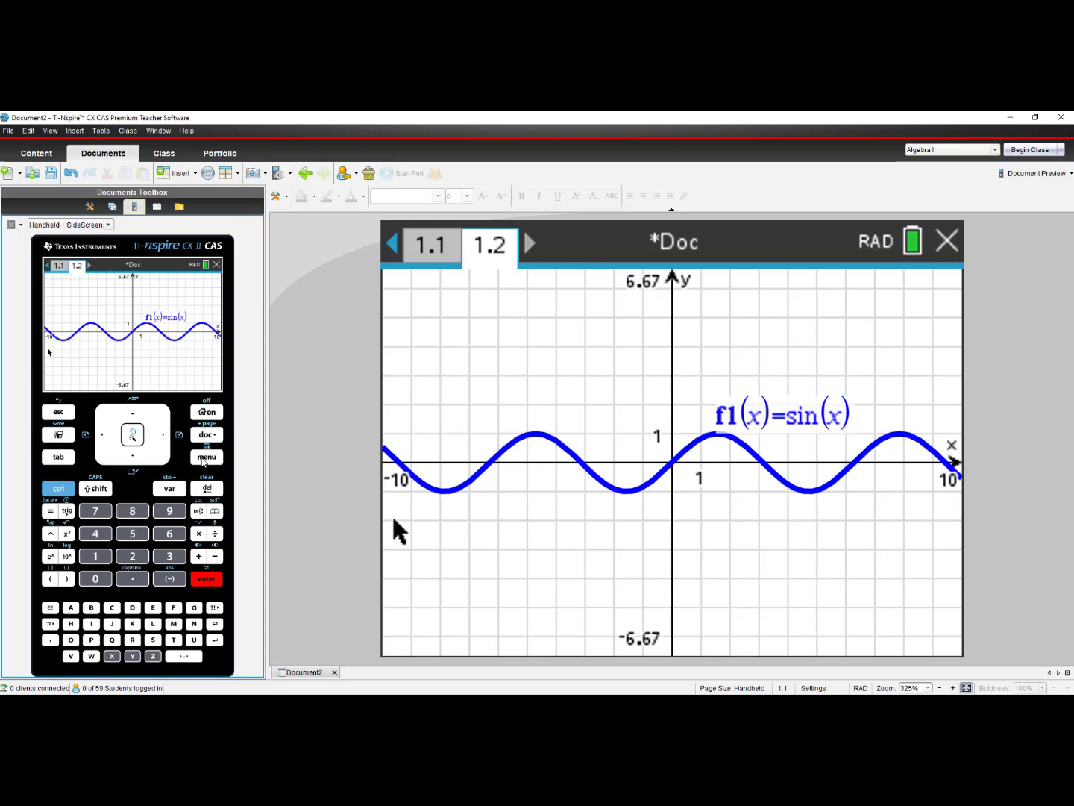
{"action": "left_click", "coordinate": [203, 459]}
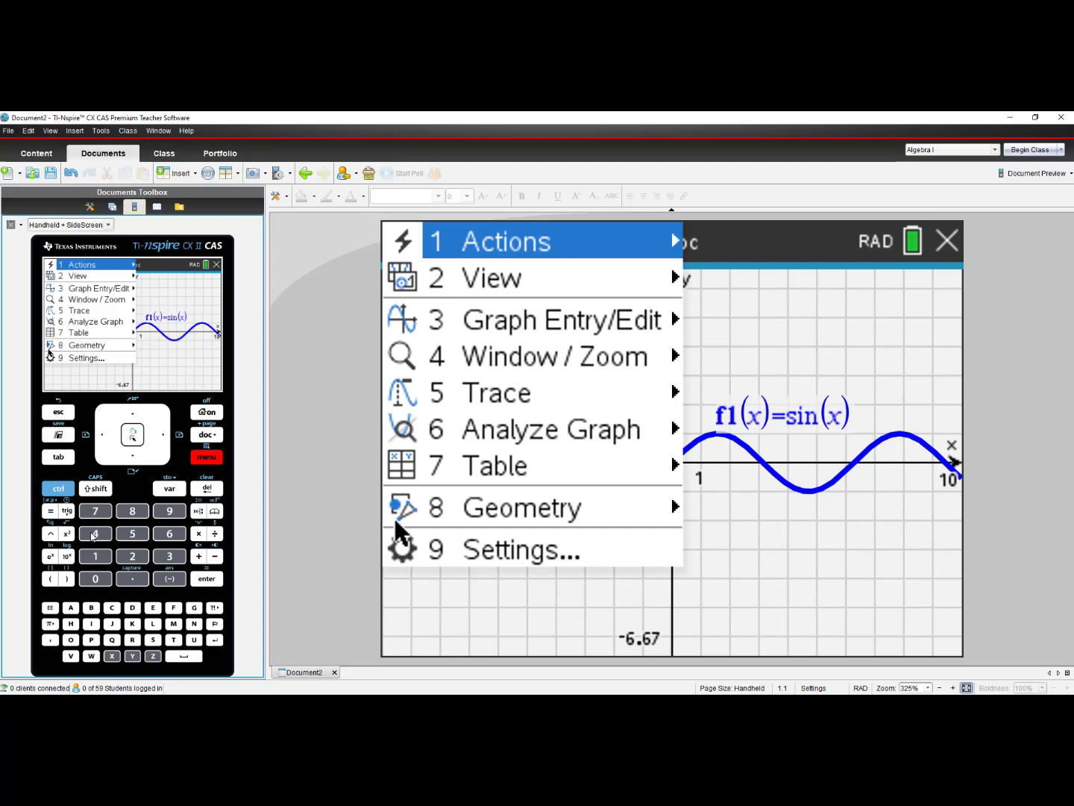
Apply Zoom-Trig to the sin(x) graph and change the x-axis scale from 0.5 to π/4.
{"action": "left_click", "coordinate": [94, 535]}
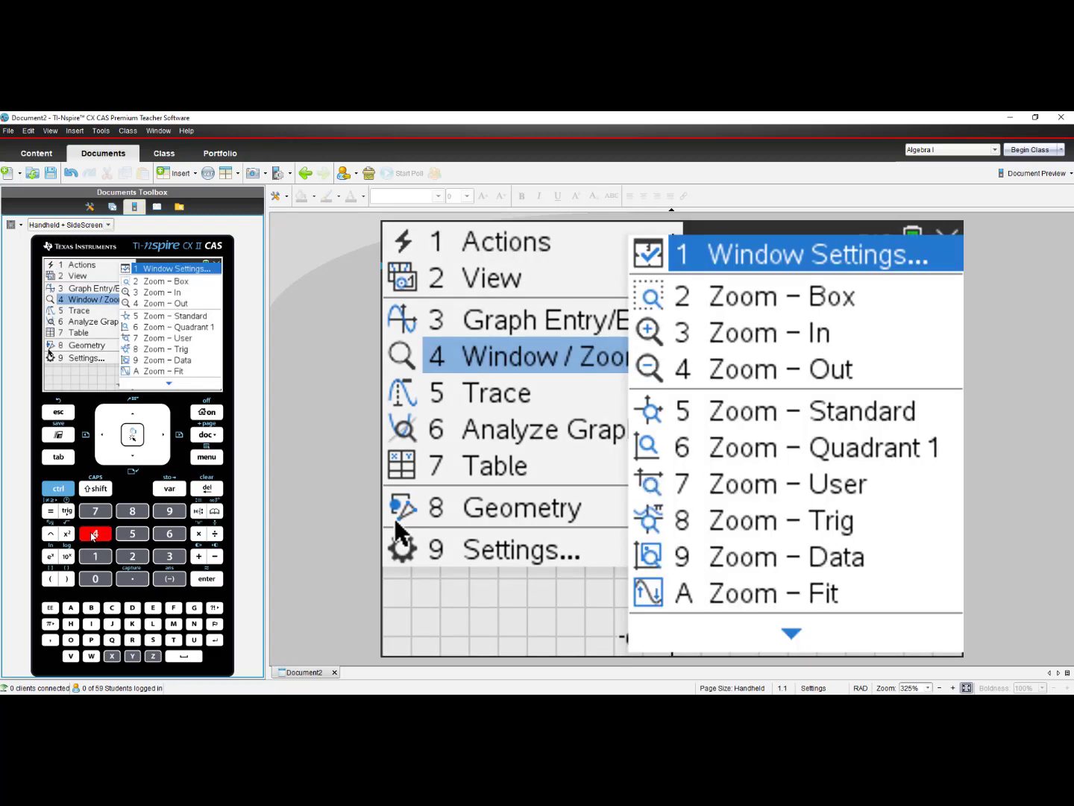
{"action": "left_click", "coordinate": [130, 513]}
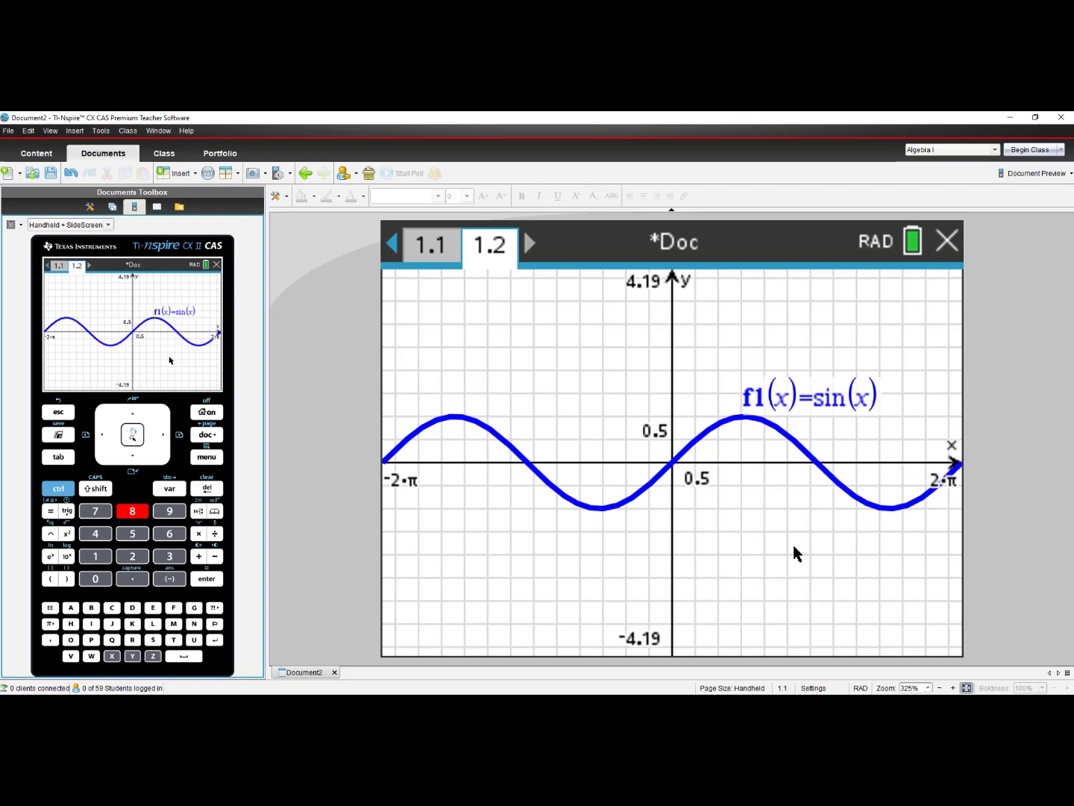
{"action": "double_click", "coordinate": [701, 481]}
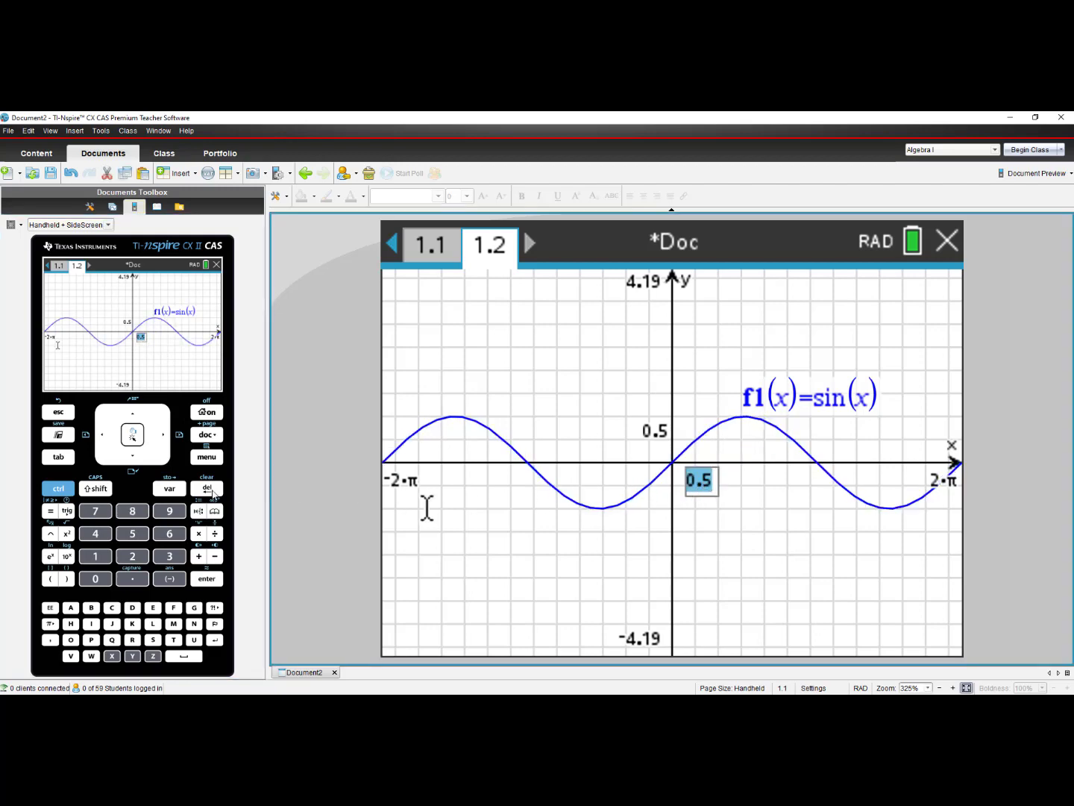
{"action": "key", "text": "BackSpace"}
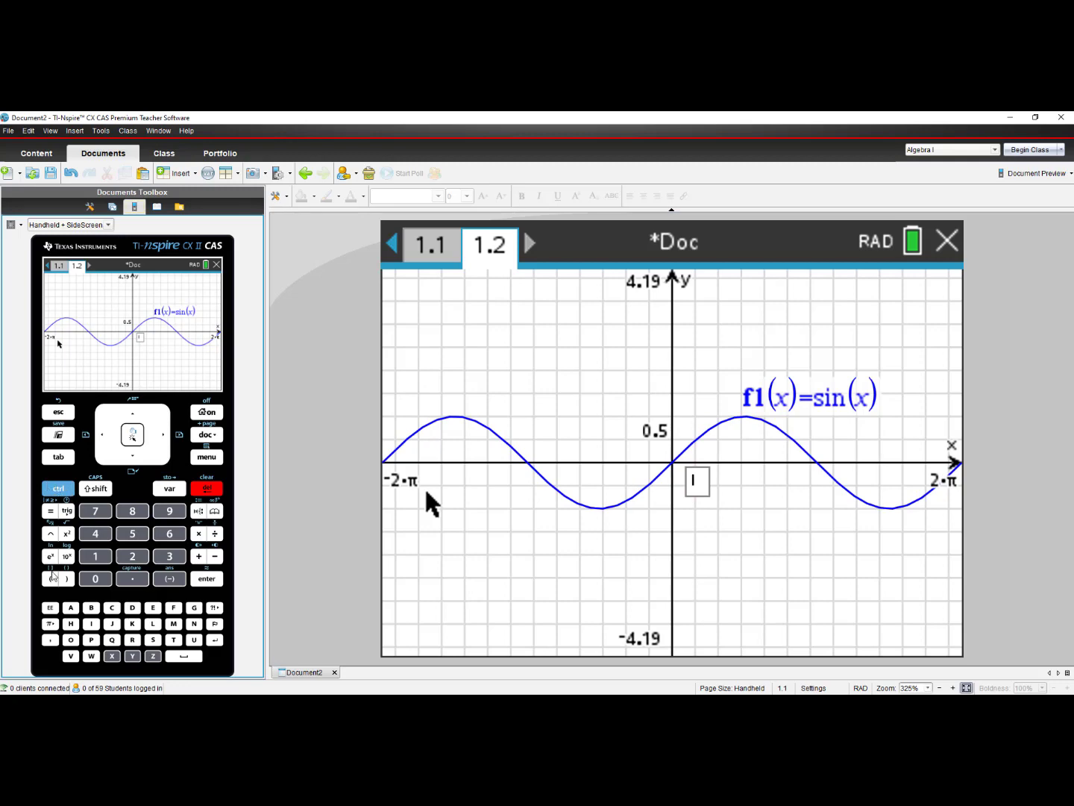
{"action": "key", "text": "ctrl+g"}
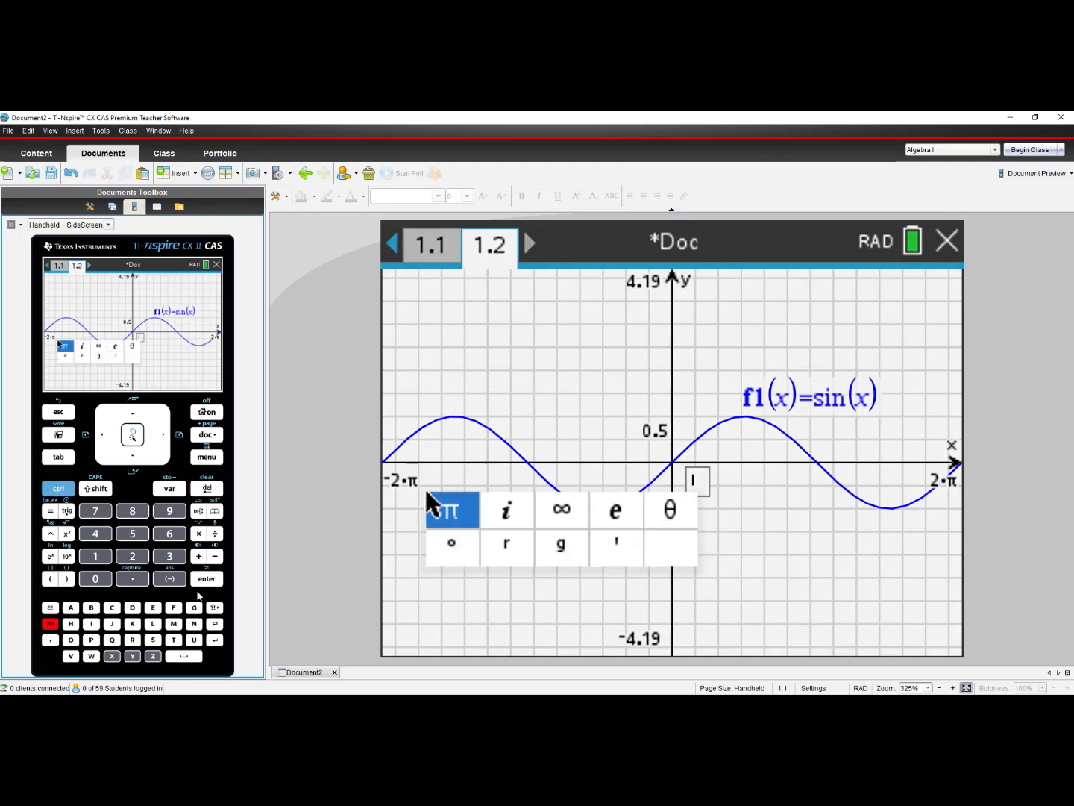
{"action": "left_click", "coordinate": [428, 499]}
{"action": "key", "text": "ctrl"}
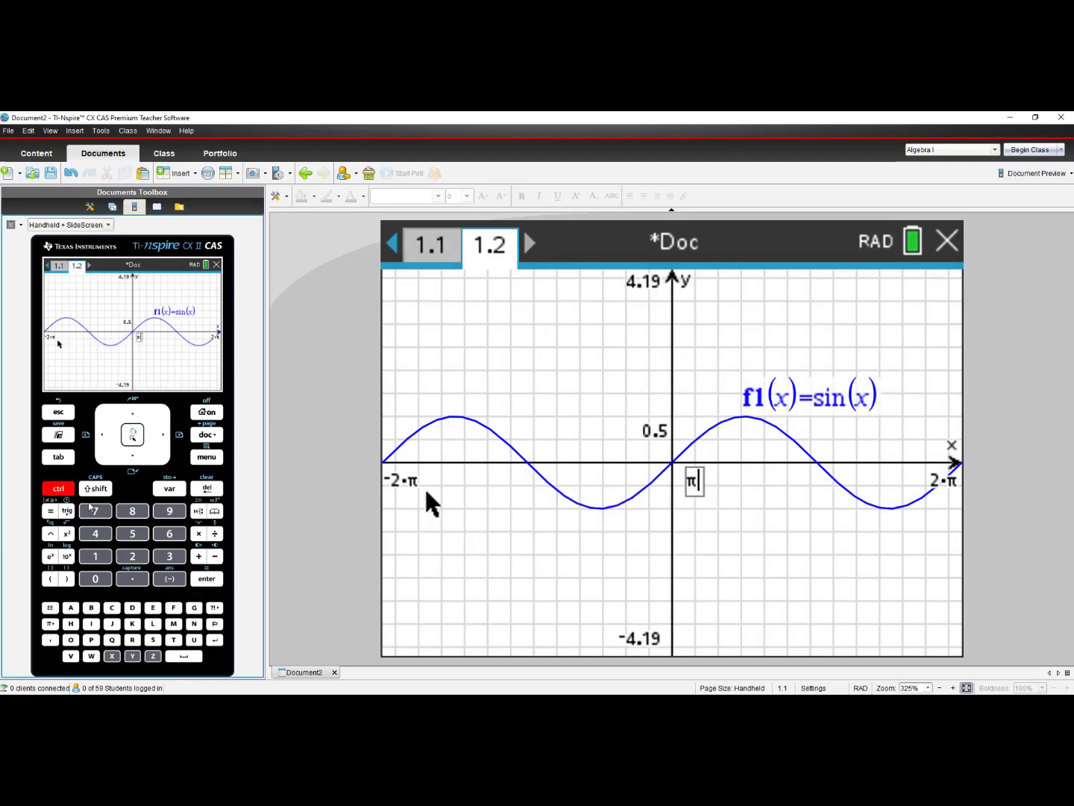
{"action": "key", "text": "ctrl+slash"}
{"action": "type", "text": "4"}
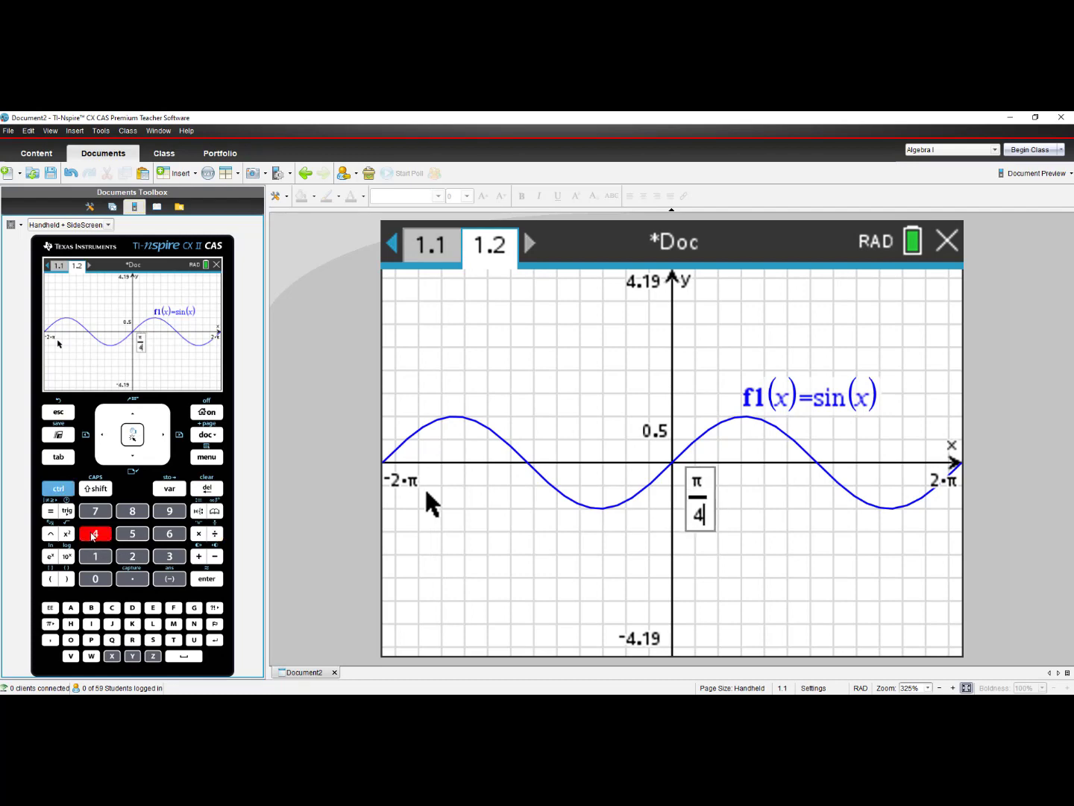
{"action": "key", "text": "Return"}
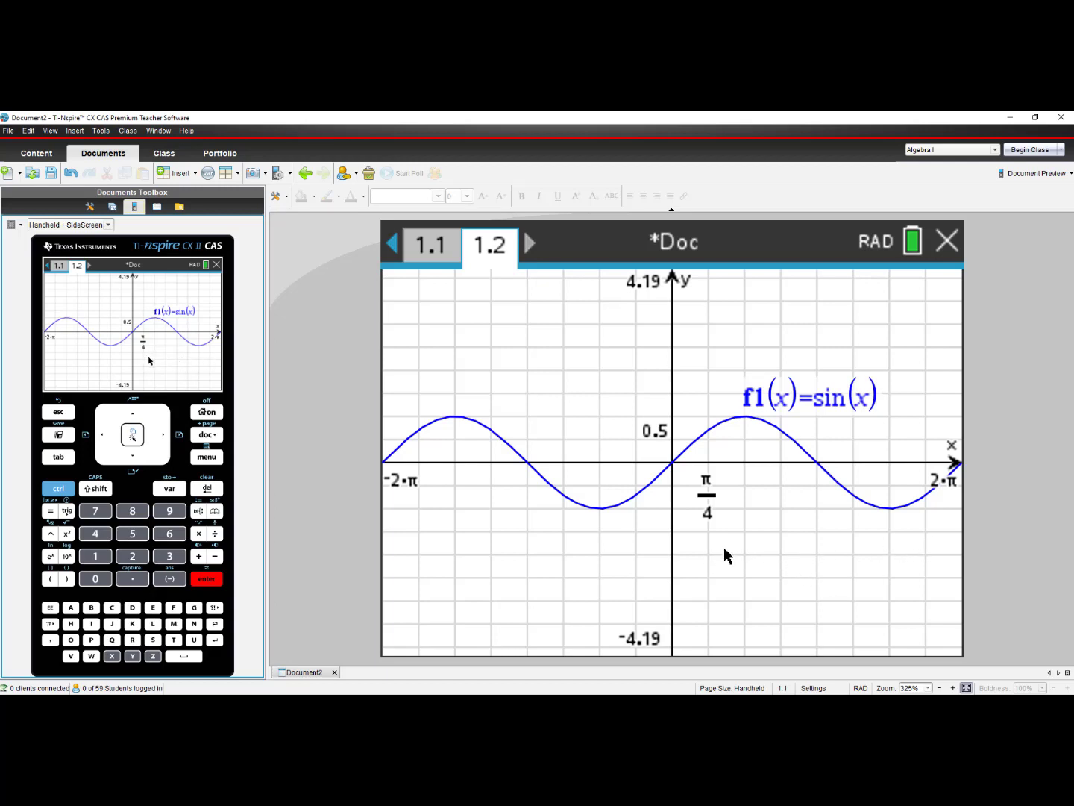
Replace the 0.5 y-axis scale value with 1.
{"action": "left_click", "coordinate": [652, 432]}
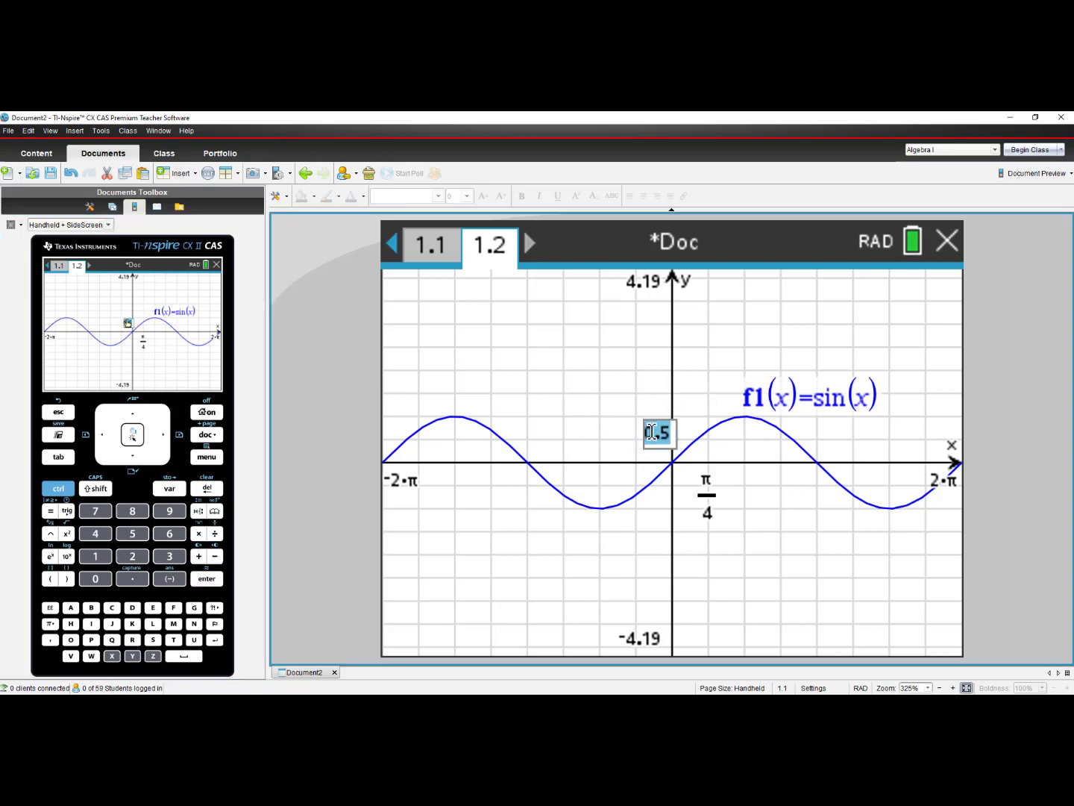
{"action": "key", "text": "BackSpace"}
{"action": "type", "text": "1"}
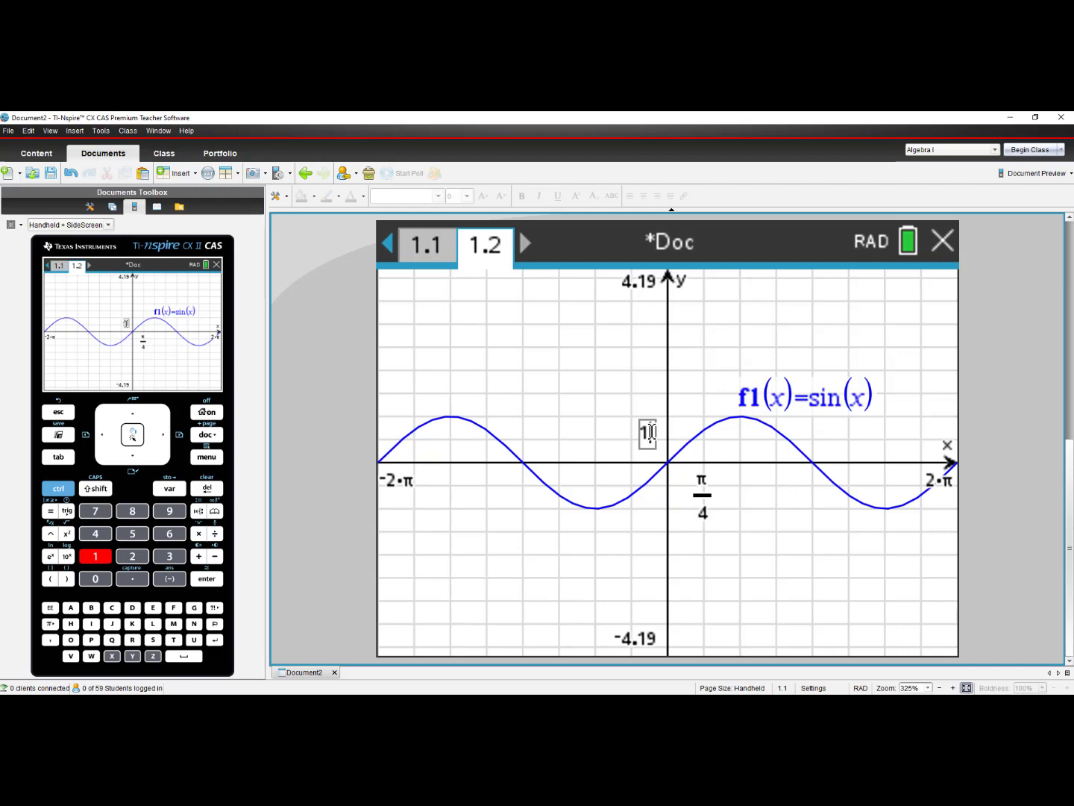
{"action": "key", "text": "Return"}
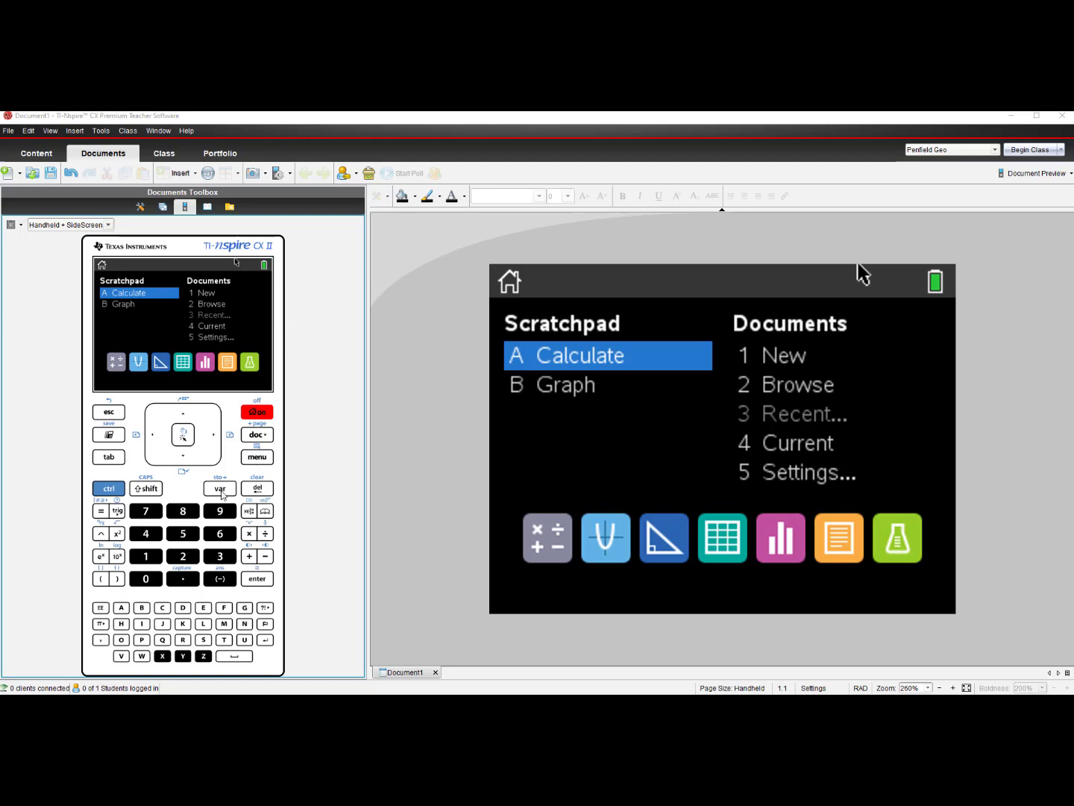
Create a new document with a Calculator page, glance at the Algebra menu, then close it.
{"action": "left_click", "coordinate": [148, 558]}
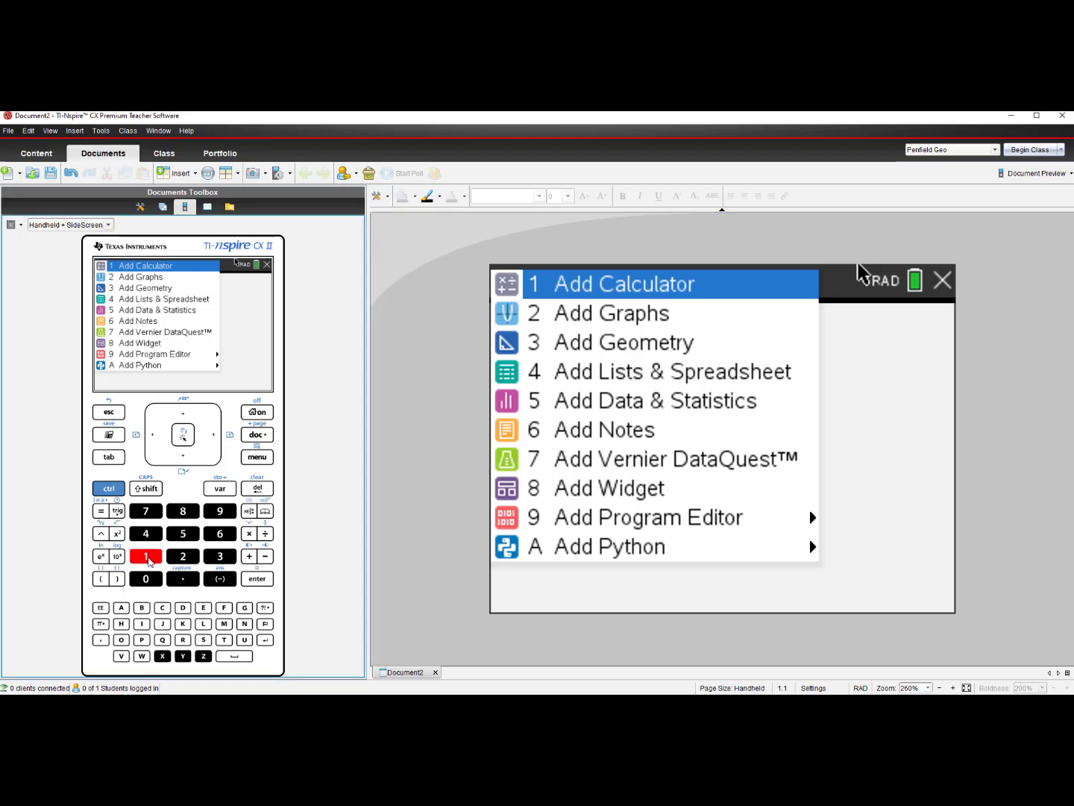
{"action": "left_click", "coordinate": [147, 558]}
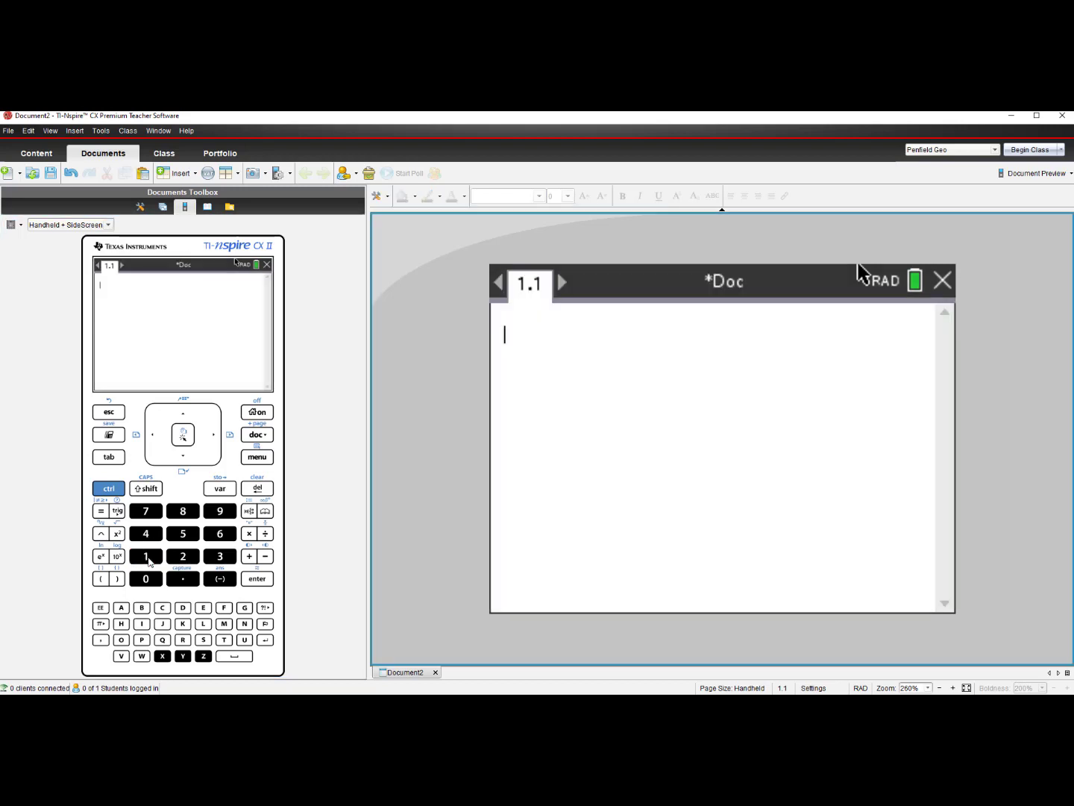
{"action": "left_click", "coordinate": [250, 462]}
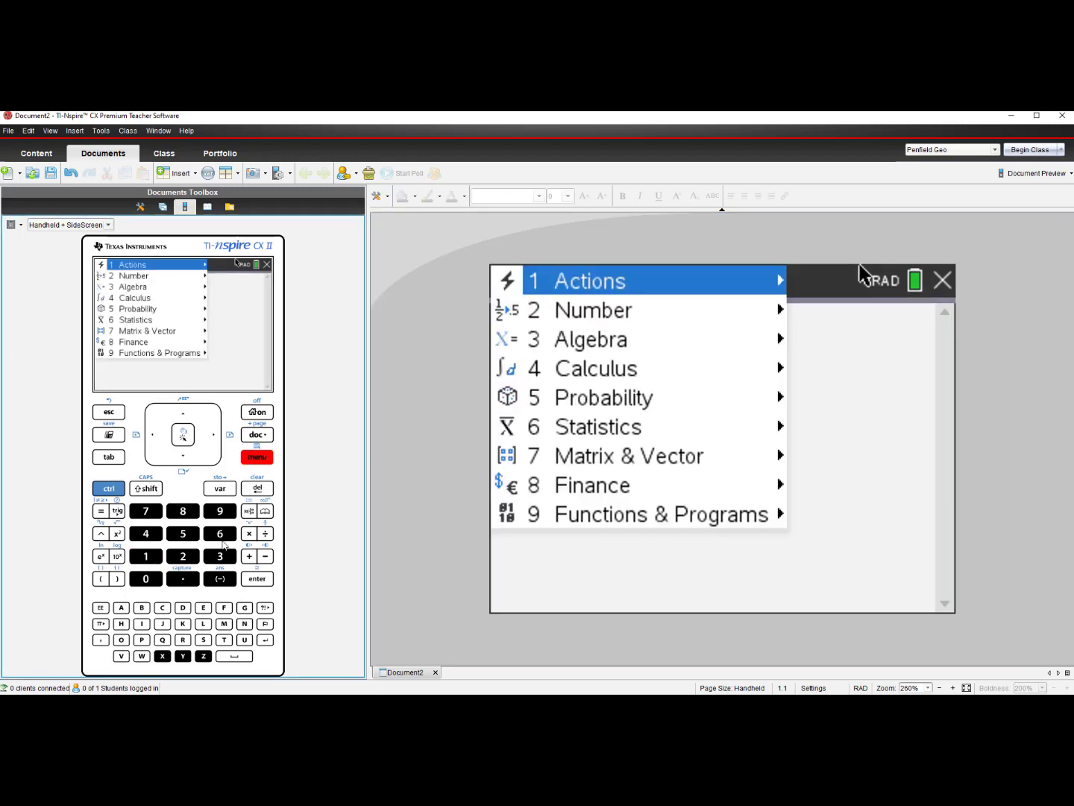
{"action": "left_click", "coordinate": [219, 558]}
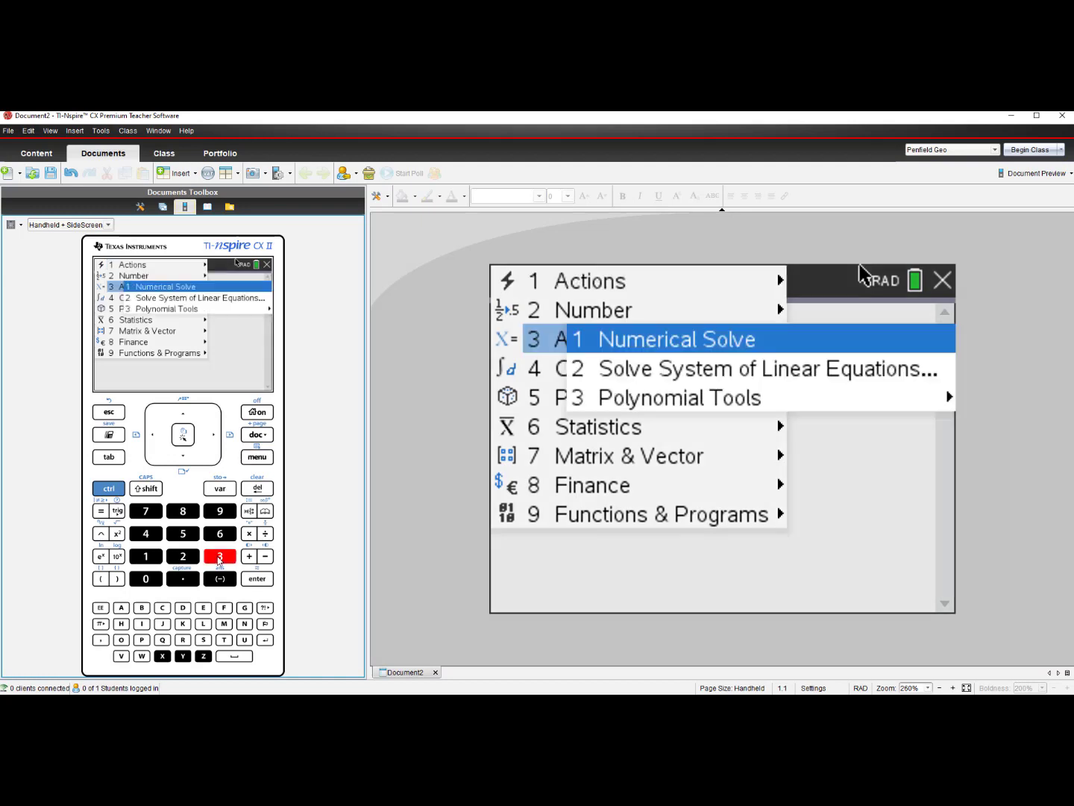
{"action": "left_click", "coordinate": [118, 415]}
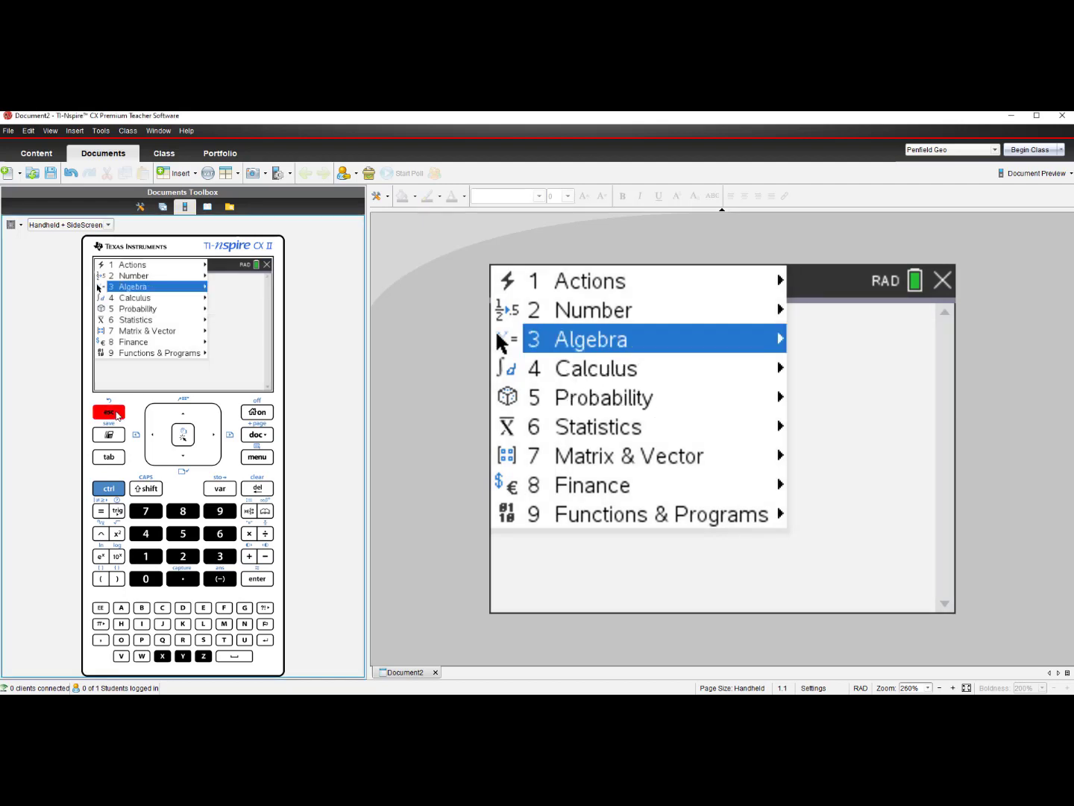
{"action": "left_click", "coordinate": [117, 414]}
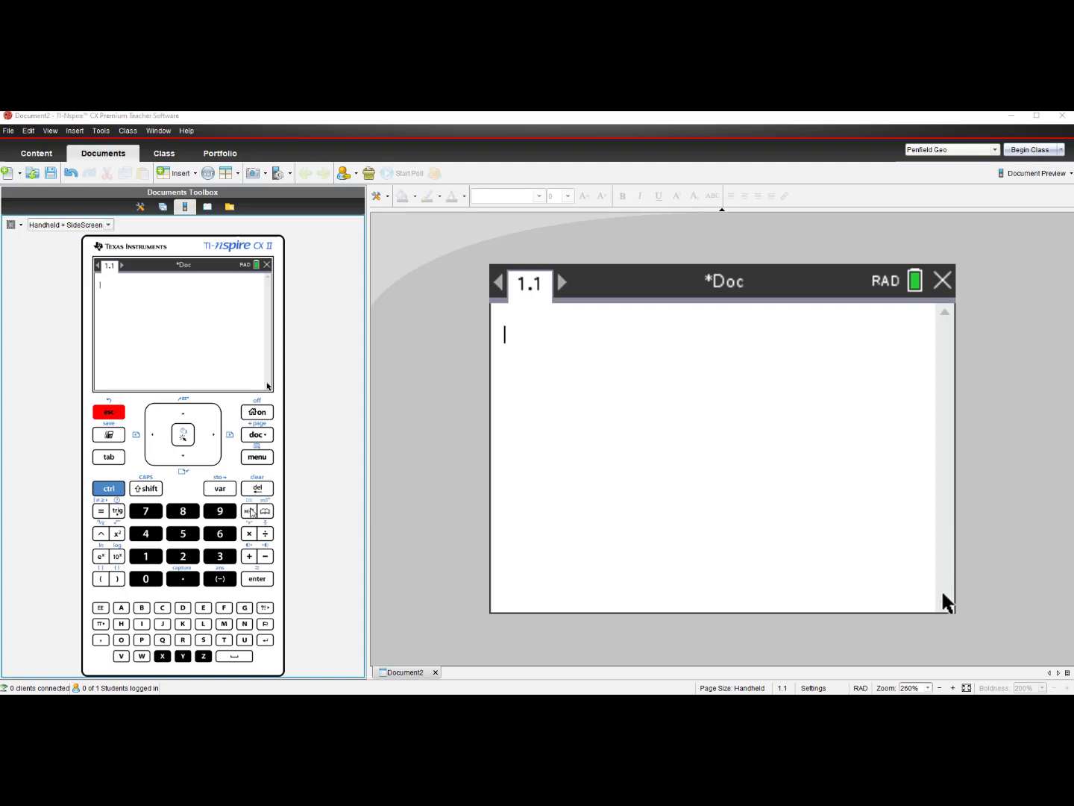
Insert the limit template from the math templates palette.
{"action": "left_click", "coordinate": [248, 512]}
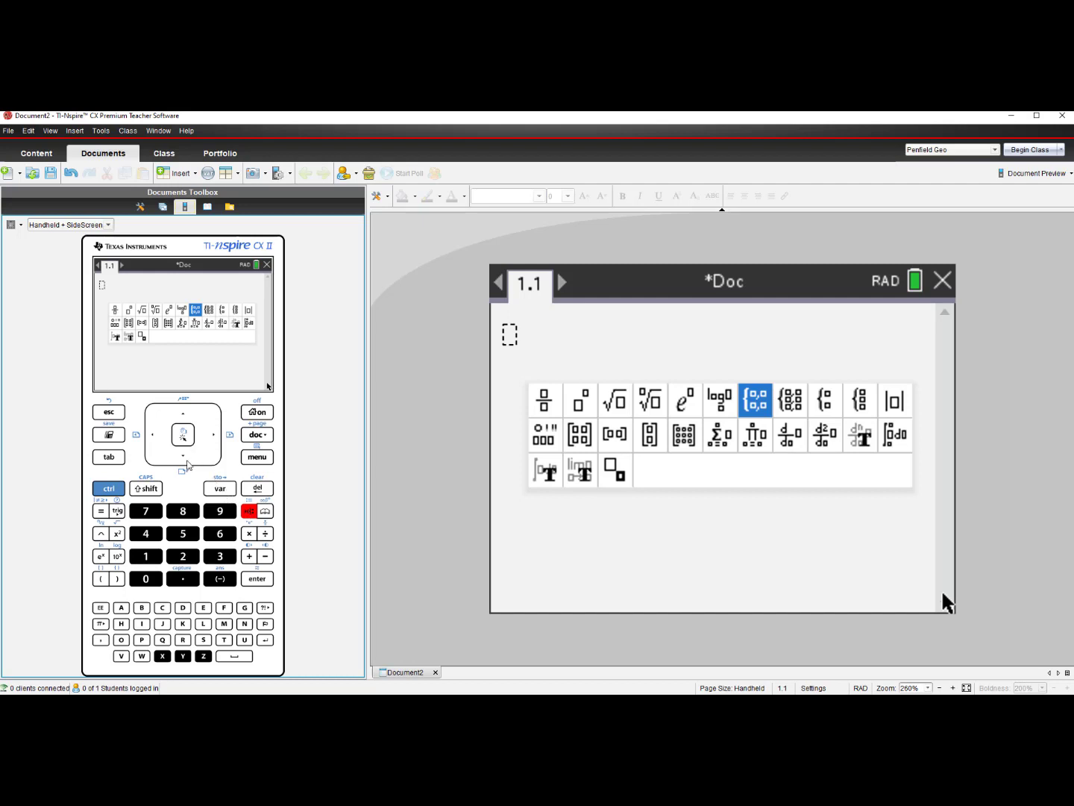
{"action": "left_click", "coordinate": [185, 461]}
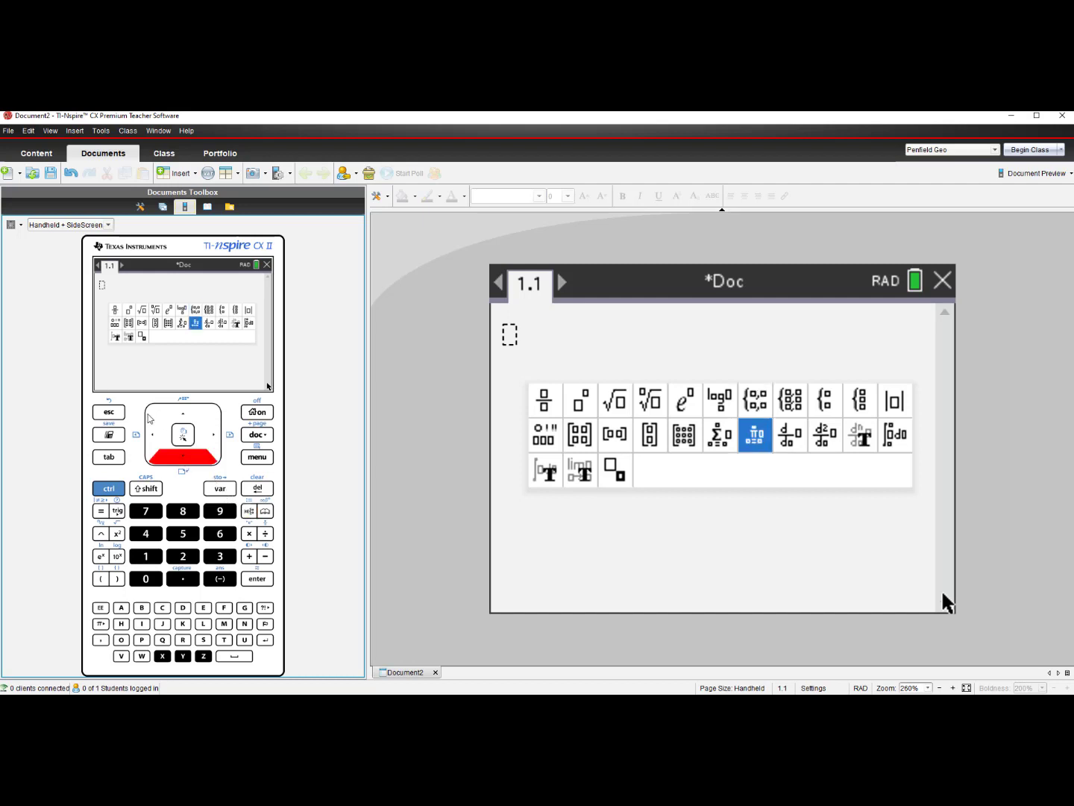
{"action": "left_click", "coordinate": [149, 433]}
{"action": "left_click", "coordinate": [150, 433]}
{"action": "left_click", "coordinate": [149, 433]}
{"action": "left_click", "coordinate": [149, 433]}
{"action": "left_click", "coordinate": [150, 433]}
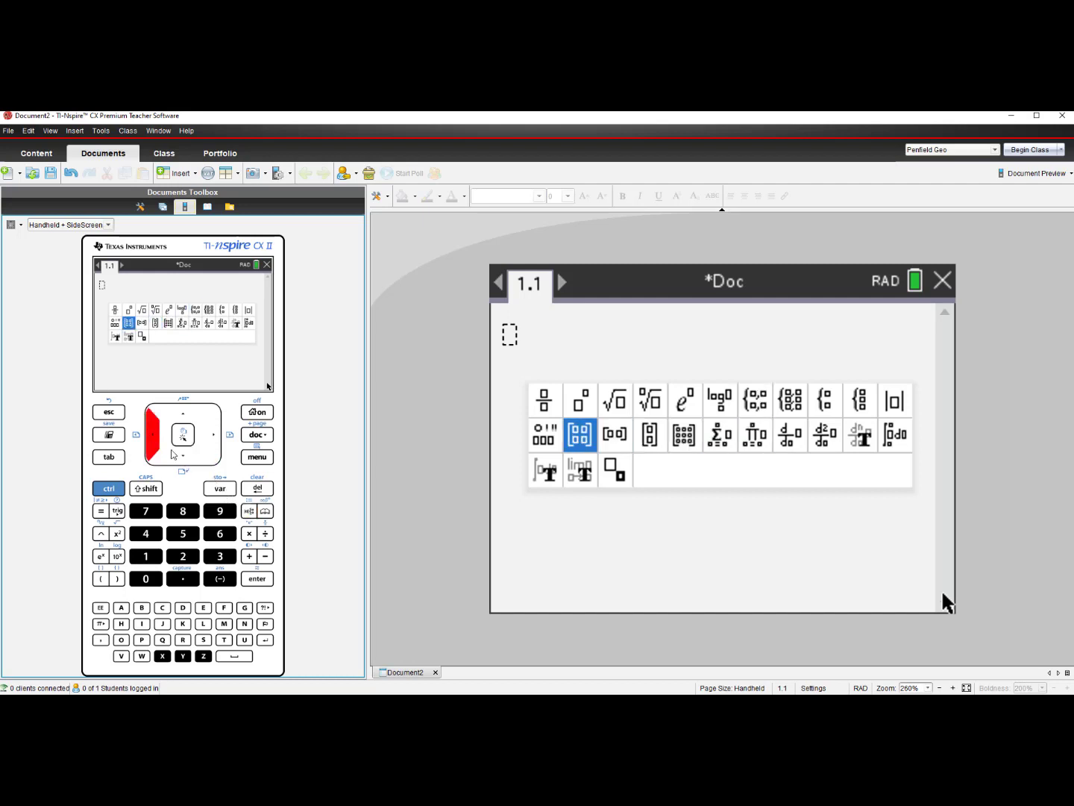
{"action": "left_click", "coordinate": [187, 461]}
{"action": "left_click", "coordinate": [267, 581]}
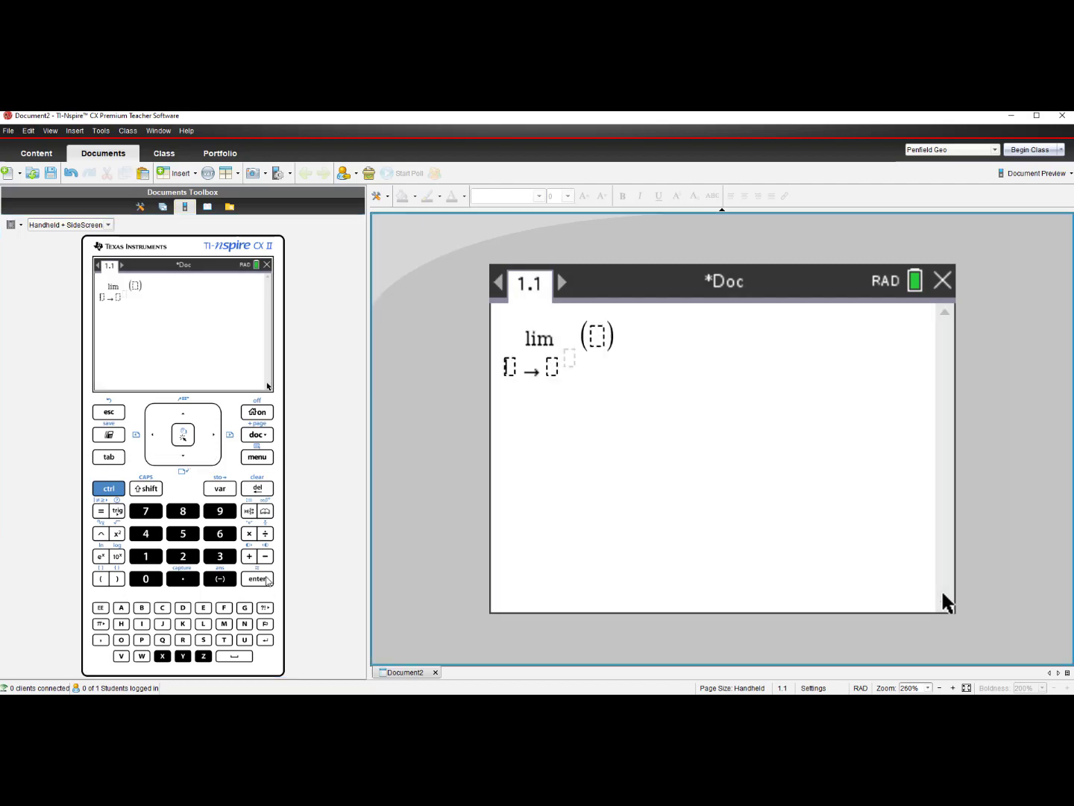
Fill in the limit of x² as x approaches 1 and evaluate it.
{"action": "left_click", "coordinate": [161, 658]}
{"action": "left_click", "coordinate": [215, 440]}
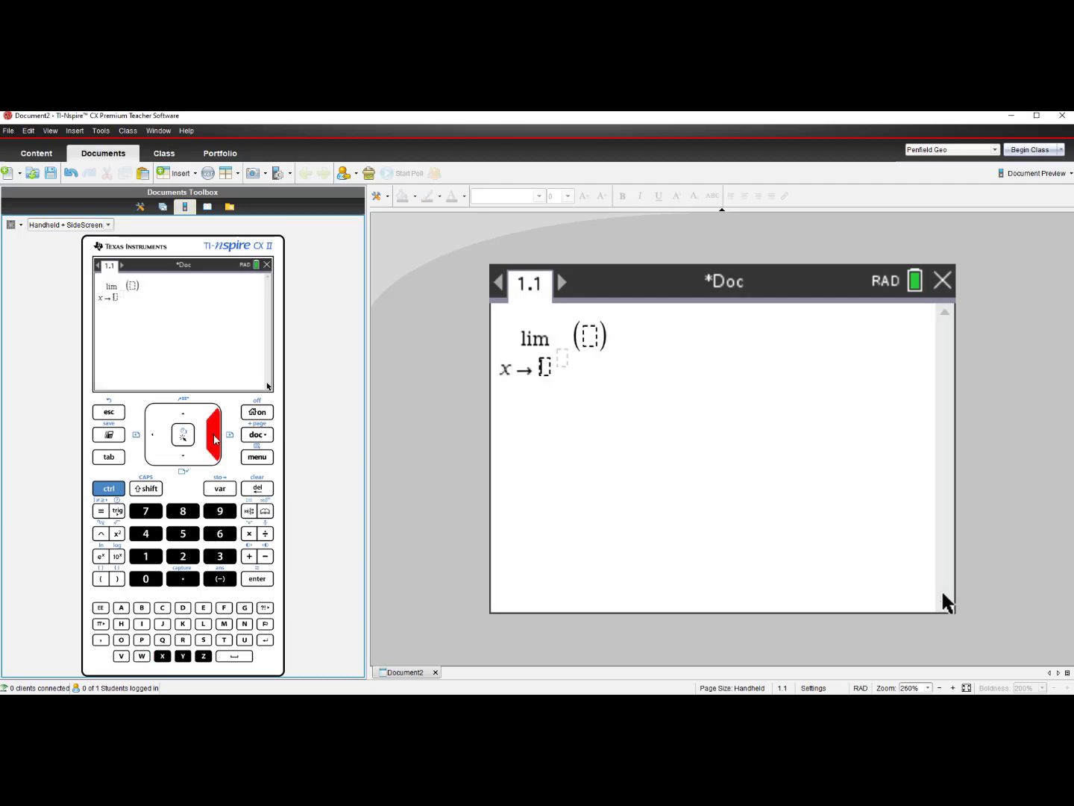
{"action": "left_click", "coordinate": [146, 556]}
{"action": "left_click", "coordinate": [214, 434]}
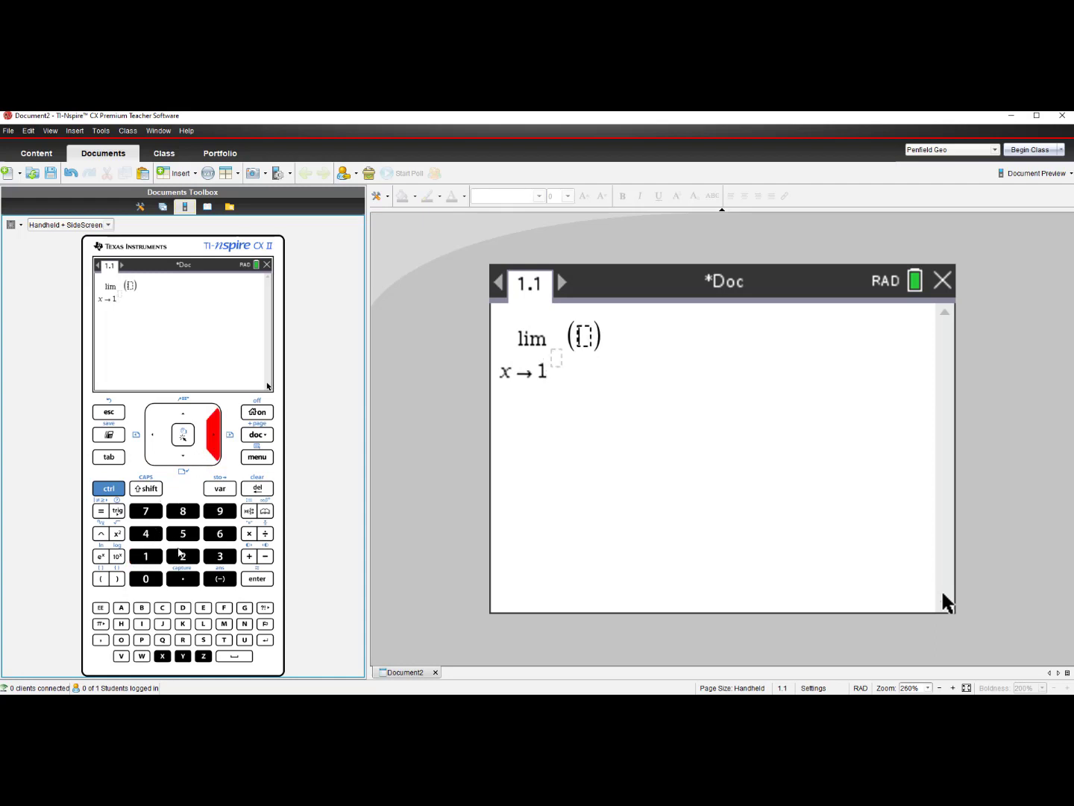
{"action": "left_click", "coordinate": [163, 656]}
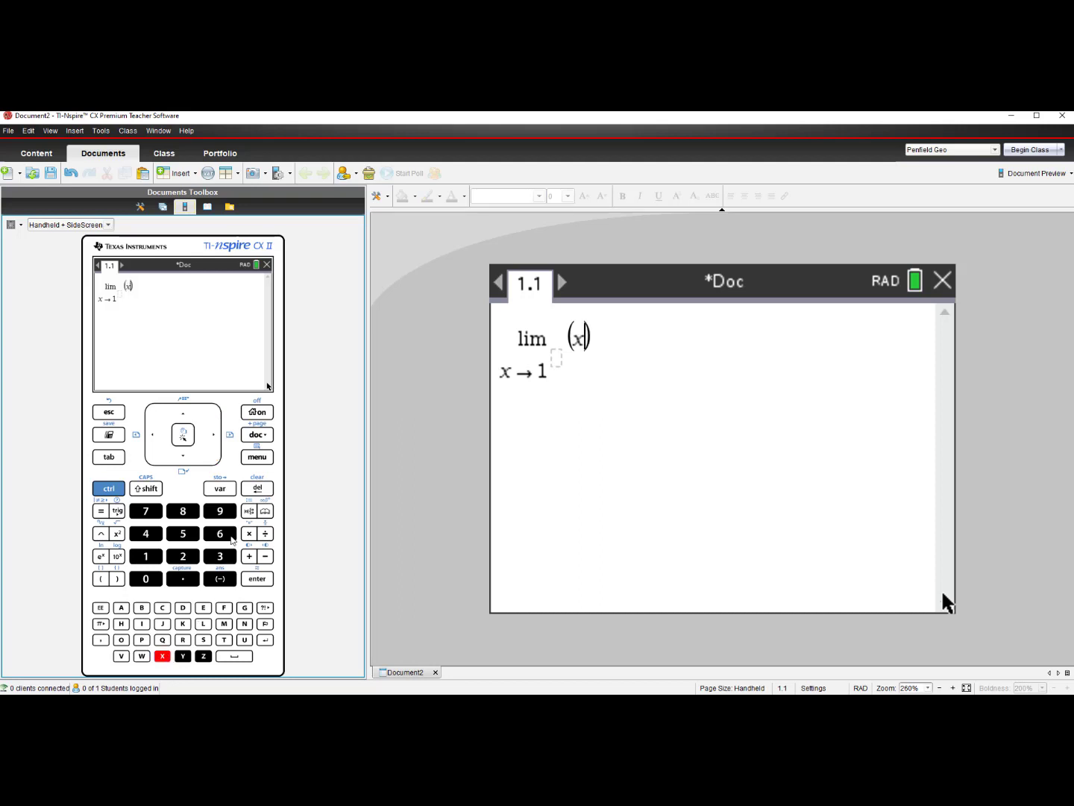
{"action": "left_click", "coordinate": [99, 534]}
{"action": "left_click", "coordinate": [173, 555]}
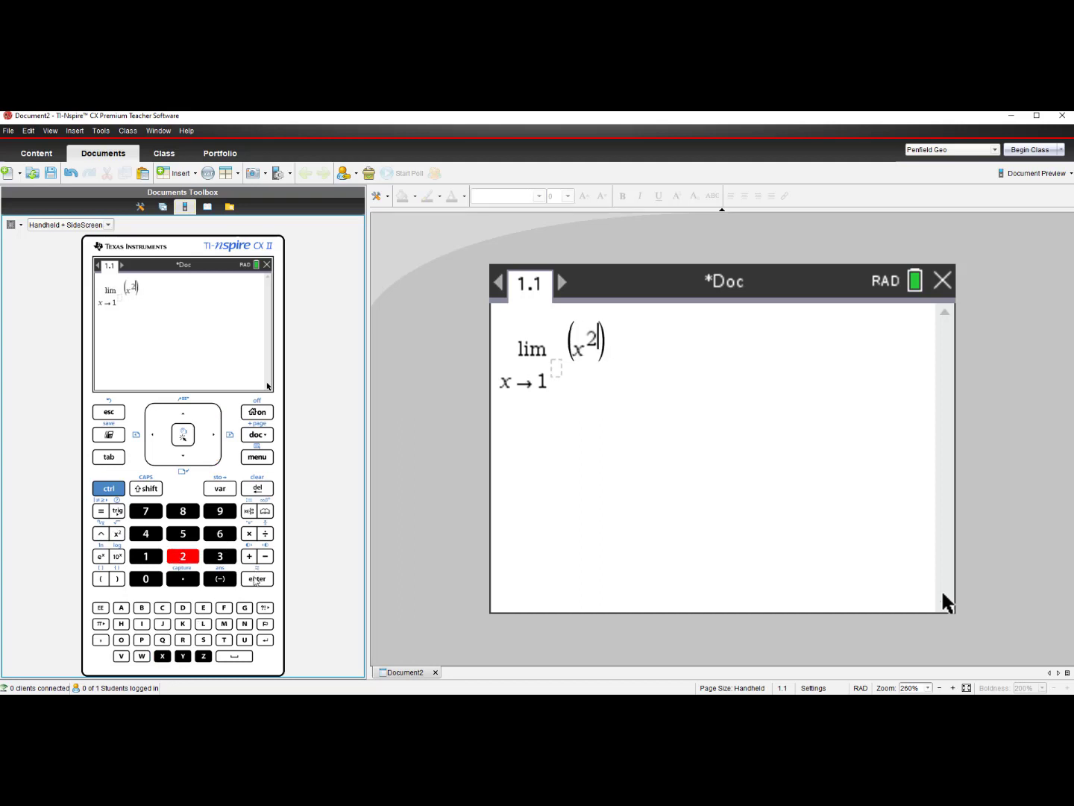
{"action": "left_click", "coordinate": [256, 579]}
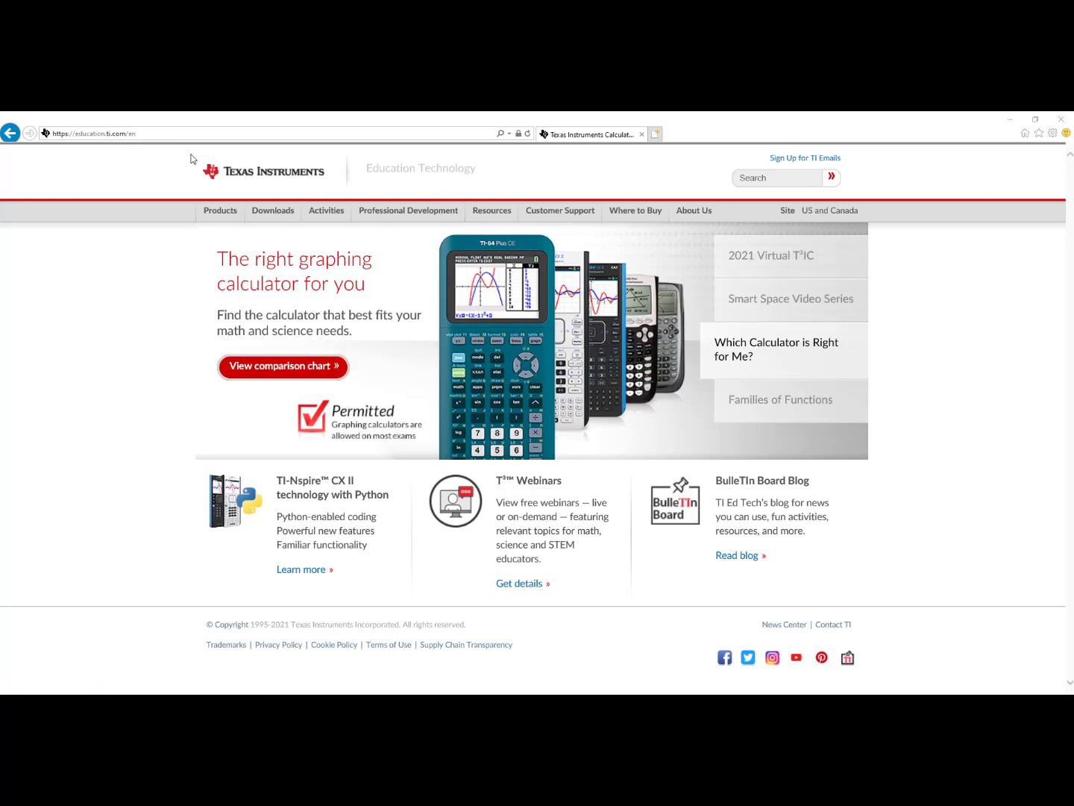
Go from Where to Buy to the consultant Sales Contact page and scroll its regional list.
{"action": "left_click", "coordinate": [625, 212]}
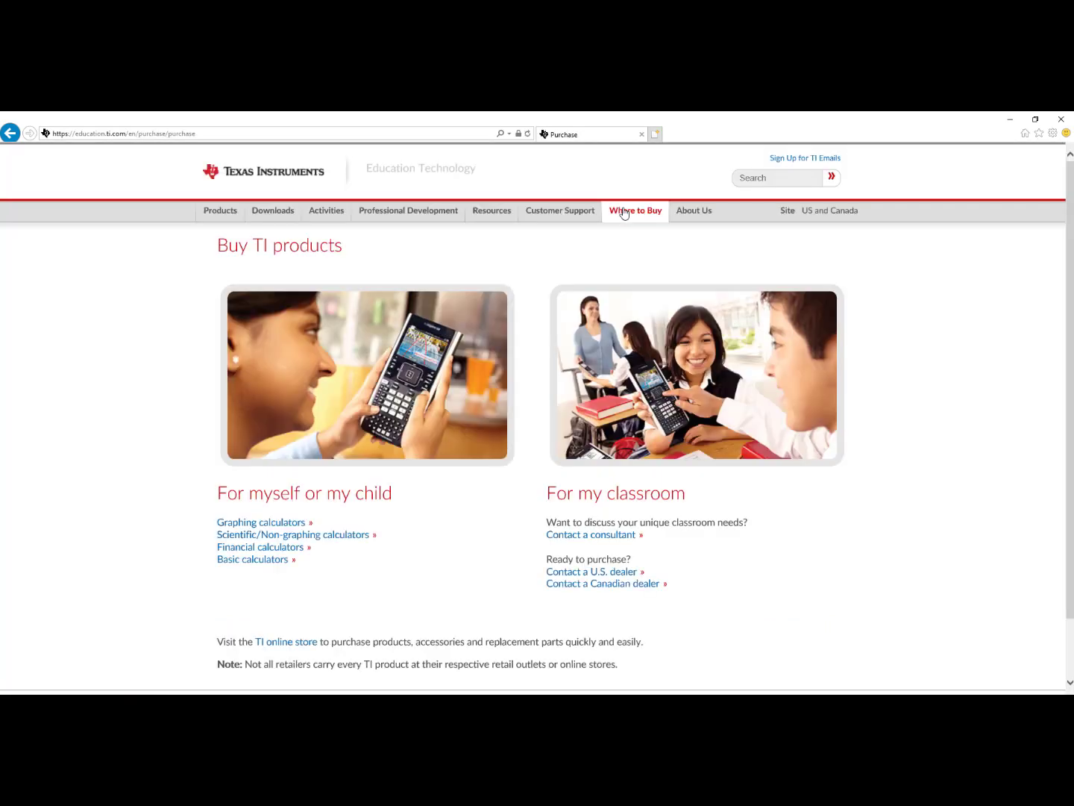
{"action": "left_click", "coordinate": [581, 536]}
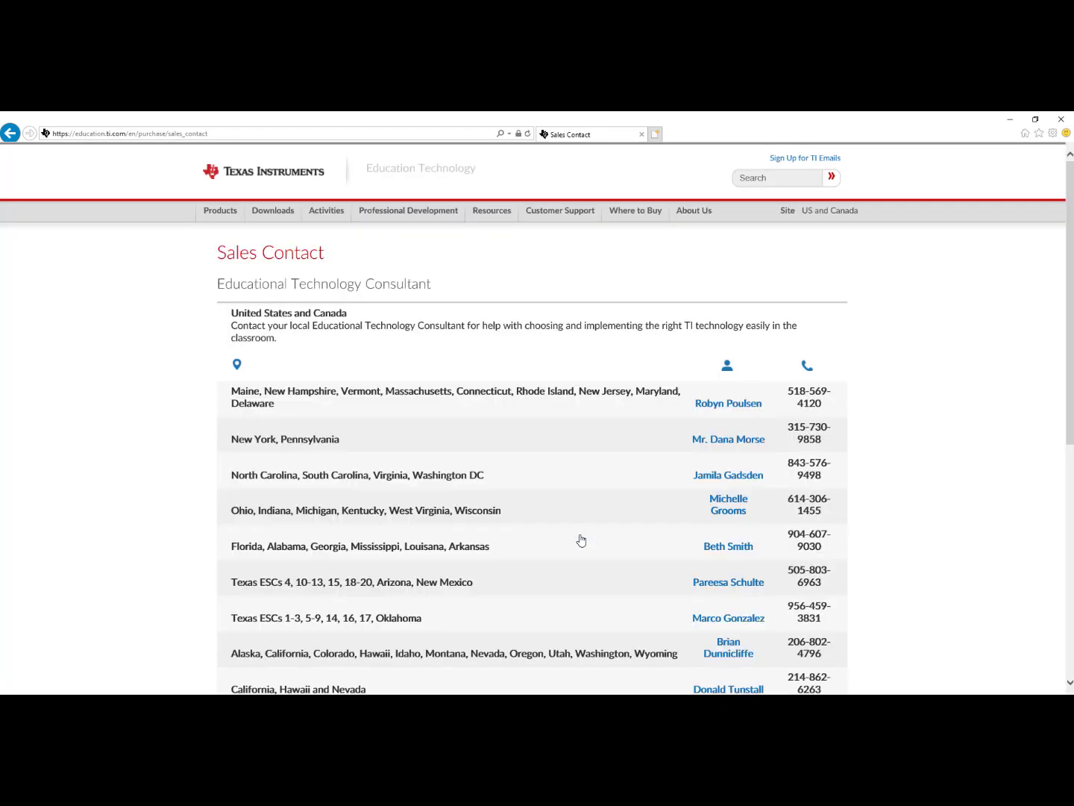
{"action": "scroll", "coordinate": [581, 539], "scroll_direction": "down", "scroll_amount": 2}
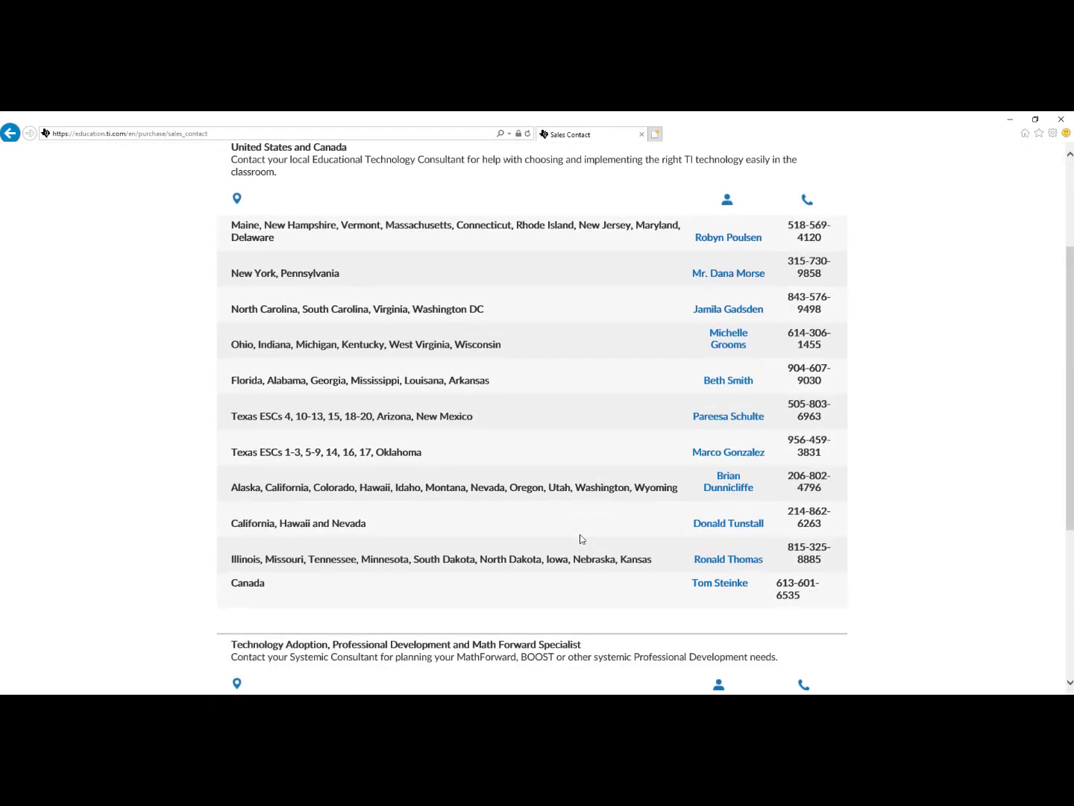